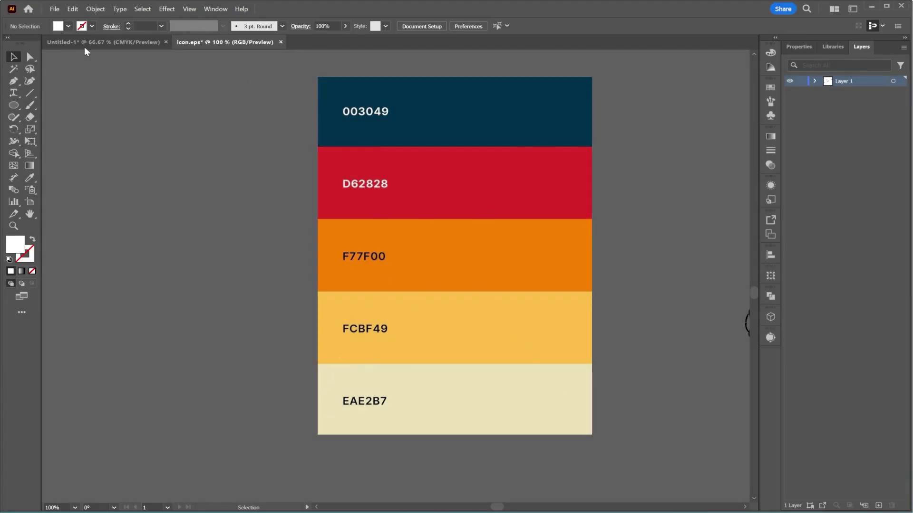
- Create a new print document 85 cm wide and 200 cm high, in CMYK colour at 300 ppi
left_click(54, 9)
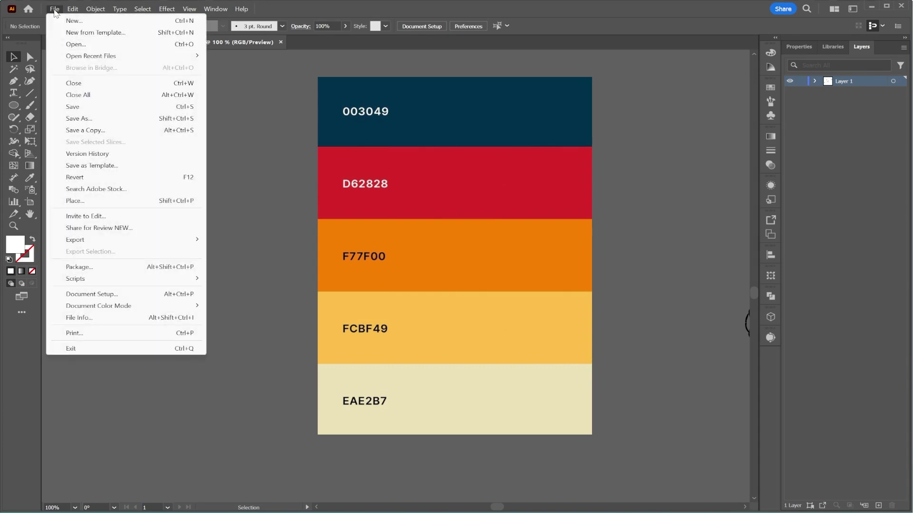
left_click(72, 21)
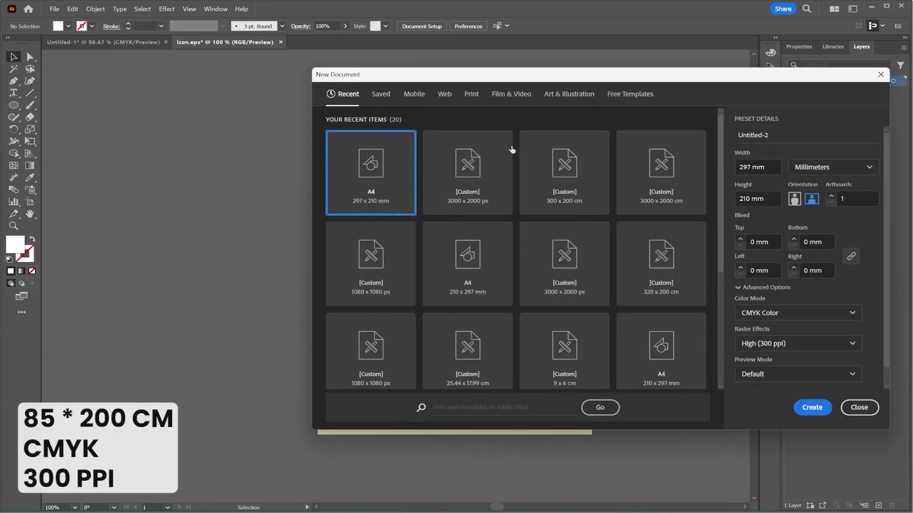
left_click(471, 93)
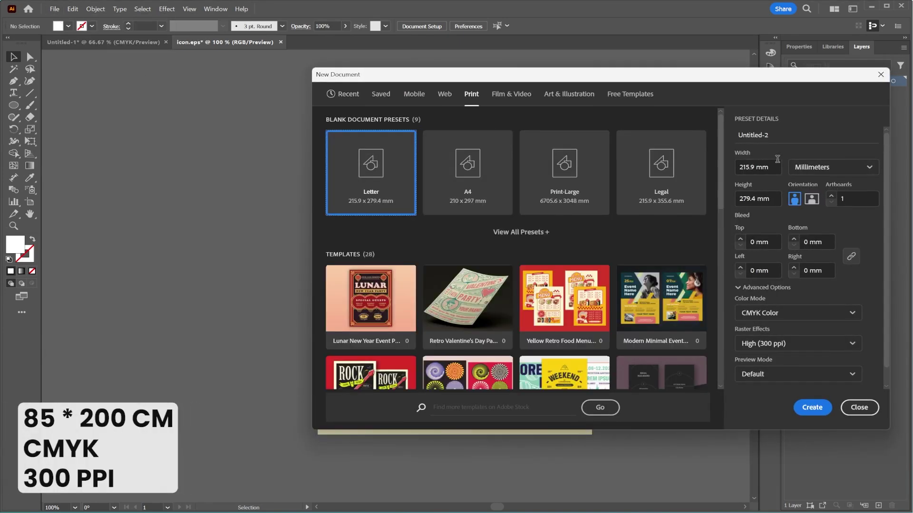
left_click(811, 170)
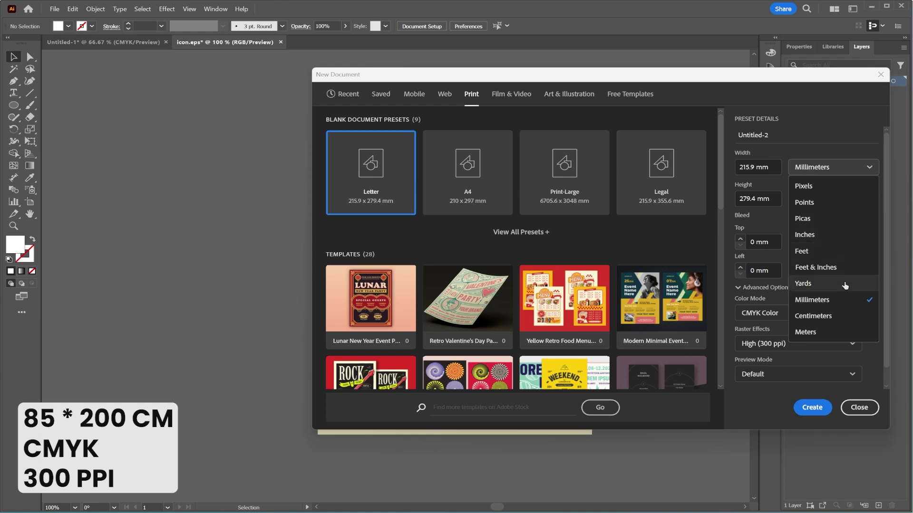
left_click(824, 318)
double_click(745, 168)
type("85cm")
double_click(747, 199)
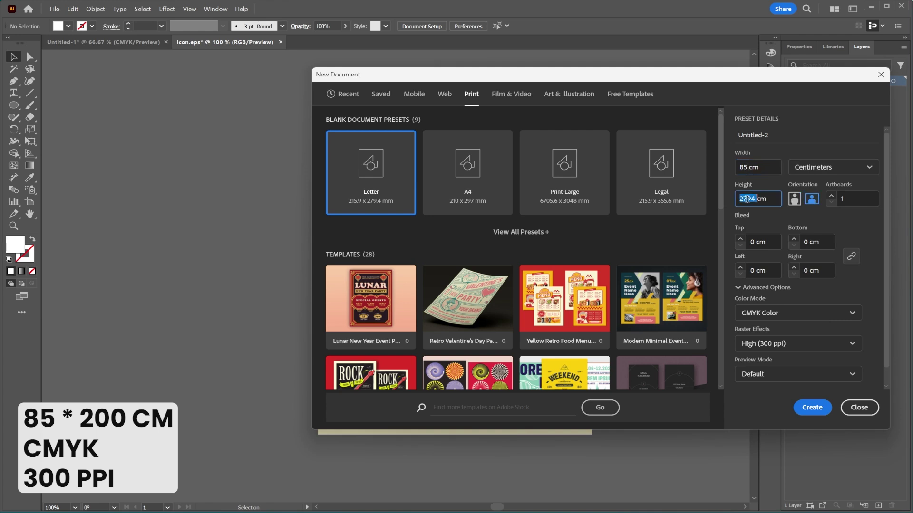
type("200cm")
left_click(765, 167)
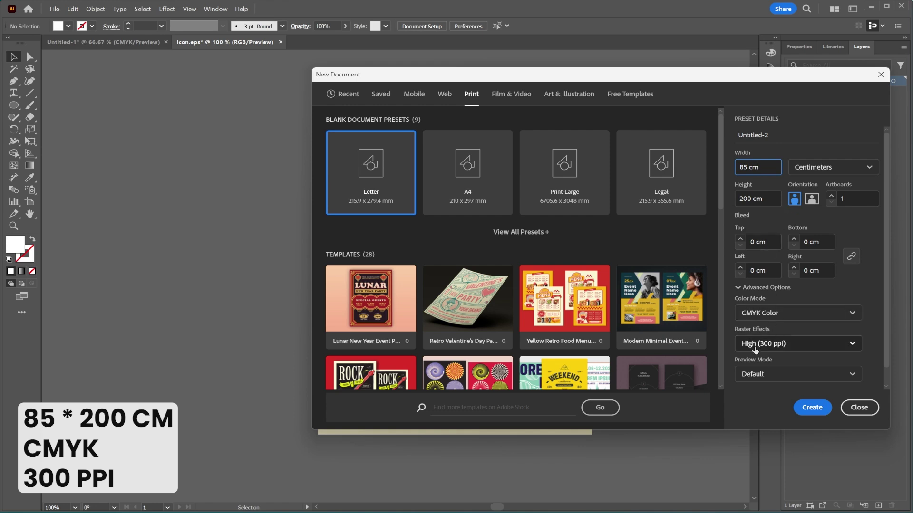
left_click(808, 412)
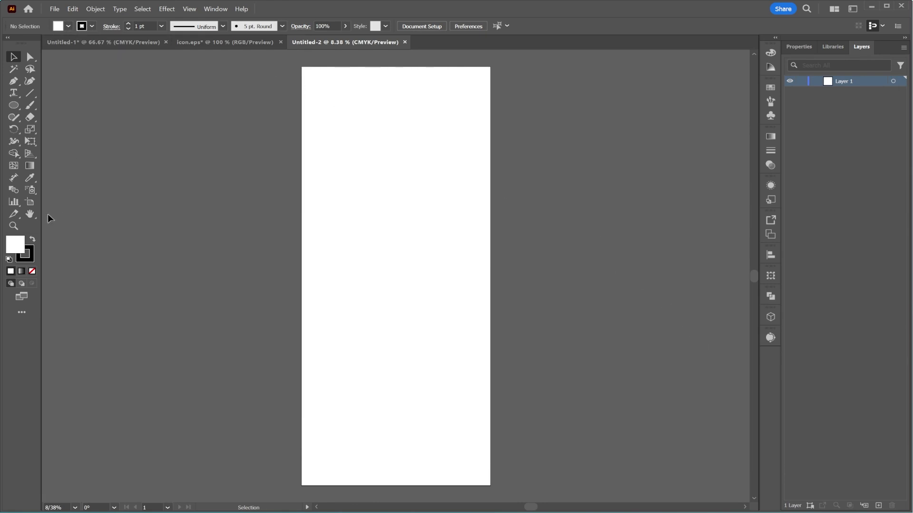
- Set the default fill to black and the stroke to none
left_click(32, 241)
left_click(92, 26)
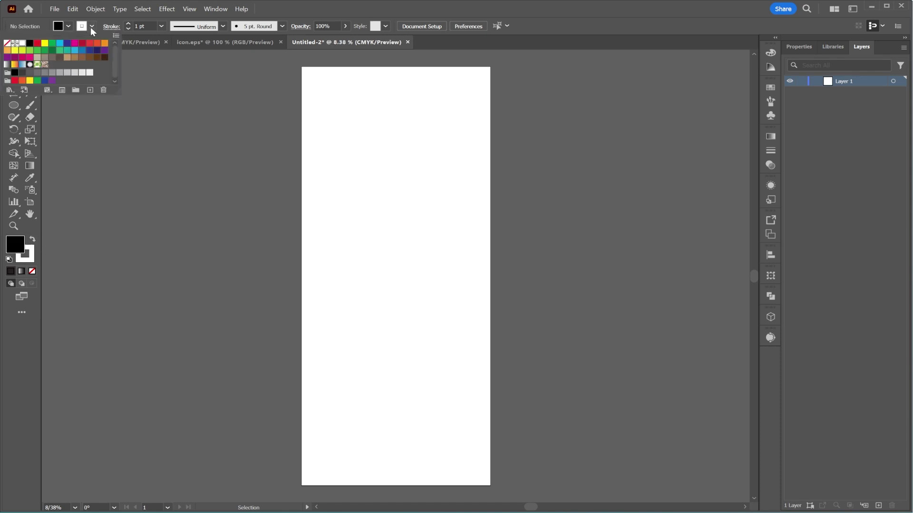
left_click(7, 43)
left_click(181, 127)
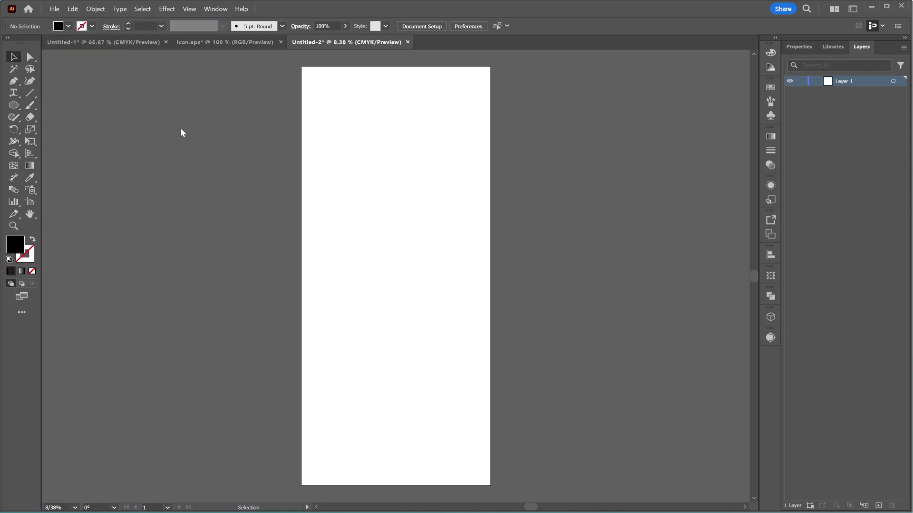
- Create a rectangle 80 cm wide and 195 cm high
left_click(14, 105)
left_click(44, 106)
left_click(368, 175)
type("80")
double_click(552, 234)
type("200")
key("Tab")
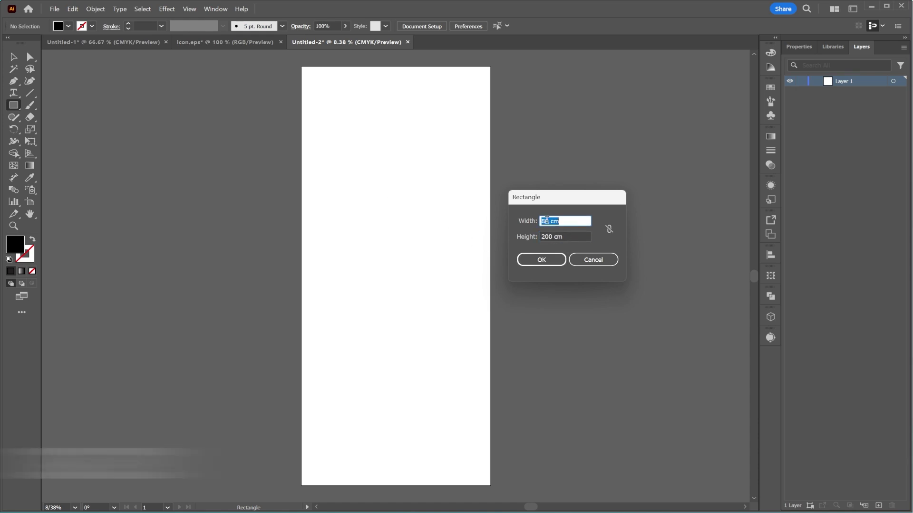
double_click(551, 238)
type("195")
left_click(545, 260)
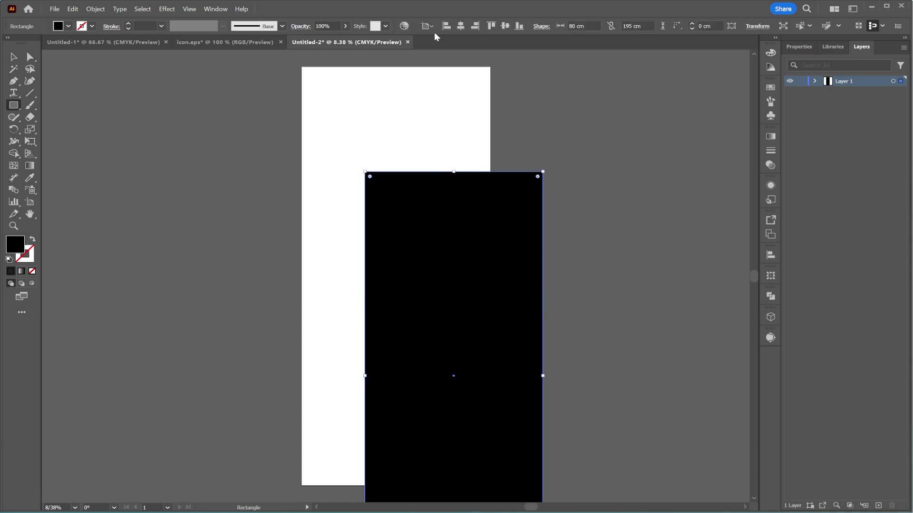
- Centre the rectangle horizontally and vertically on the artboard and convert it into margin guides
left_click(460, 26)
left_click(505, 26)
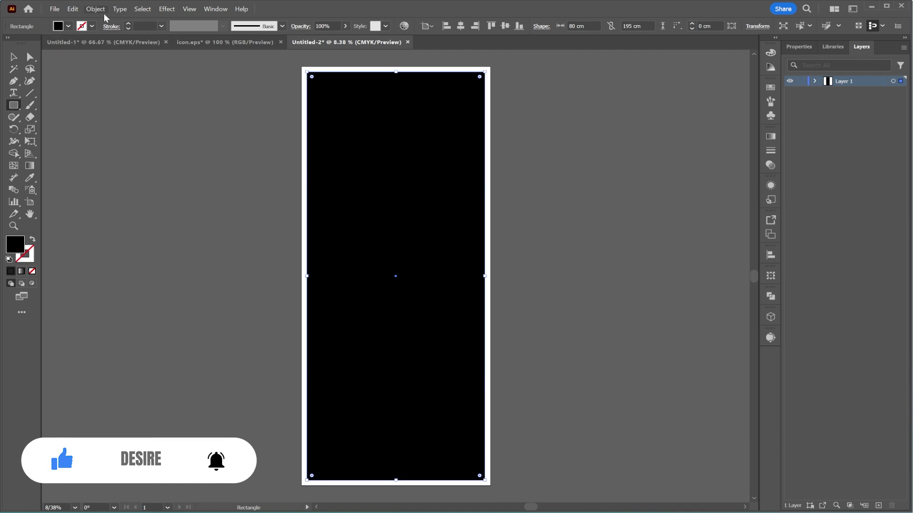
right_click(377, 159)
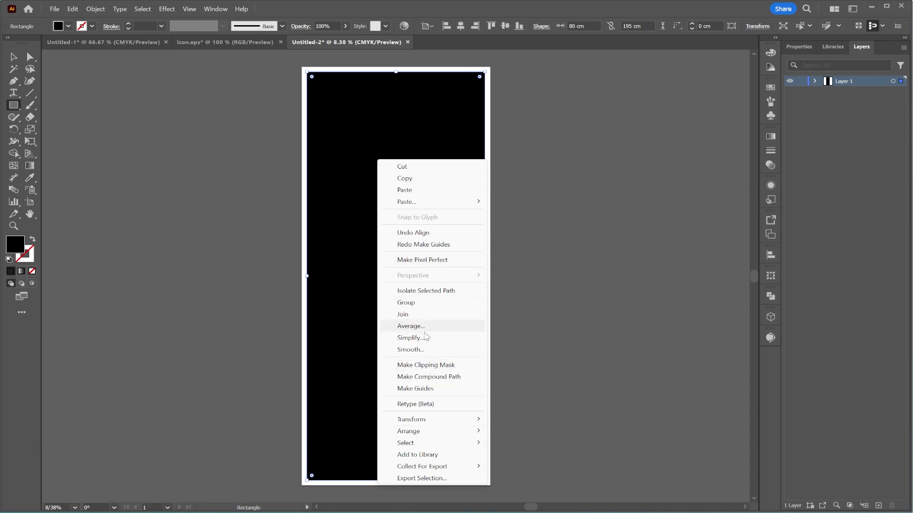
left_click(407, 389)
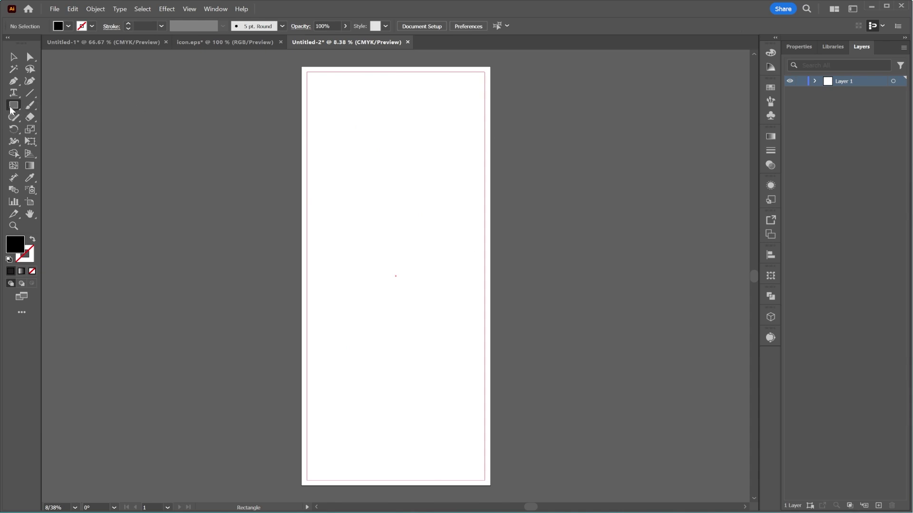
- Create an 85 × 100 cm rectangle and align it to the artboard's top edge, centred horizontally
left_click(398, 196)
type("85")
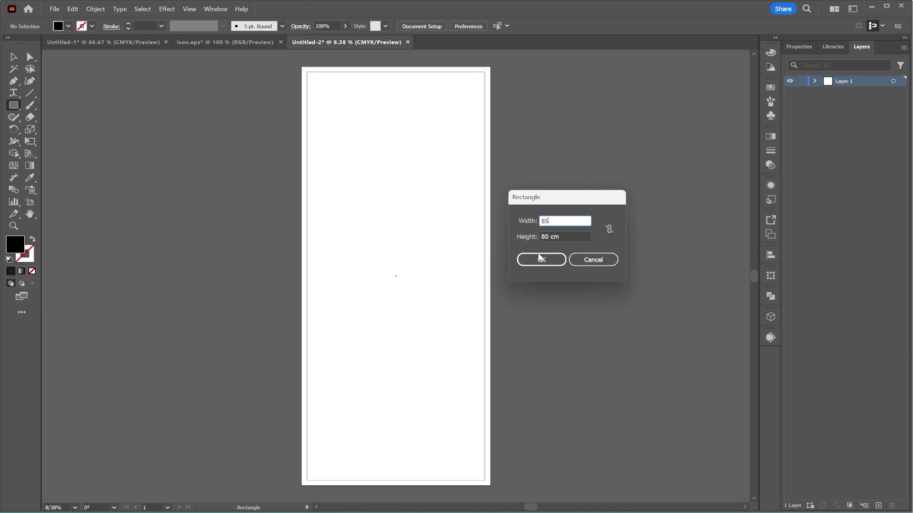
left_click(540, 259)
double_click(547, 235)
type("100")
left_click(542, 259)
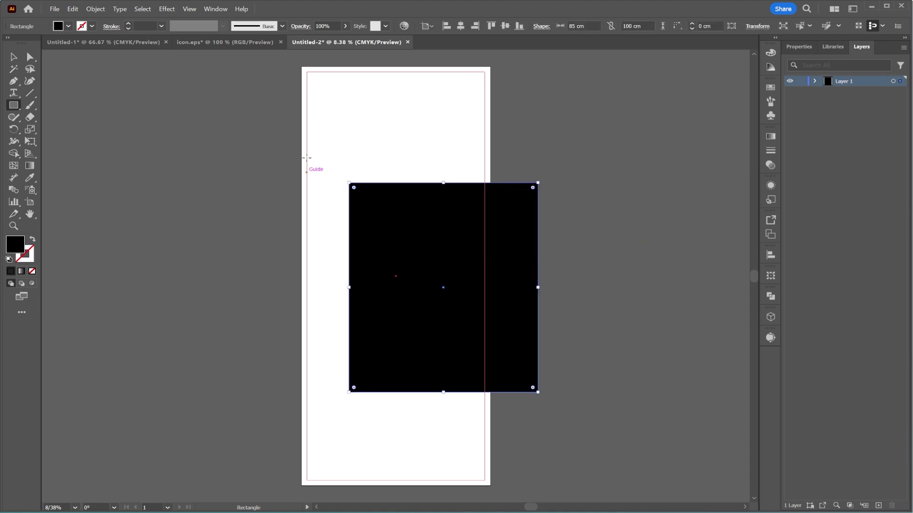
left_click(491, 25)
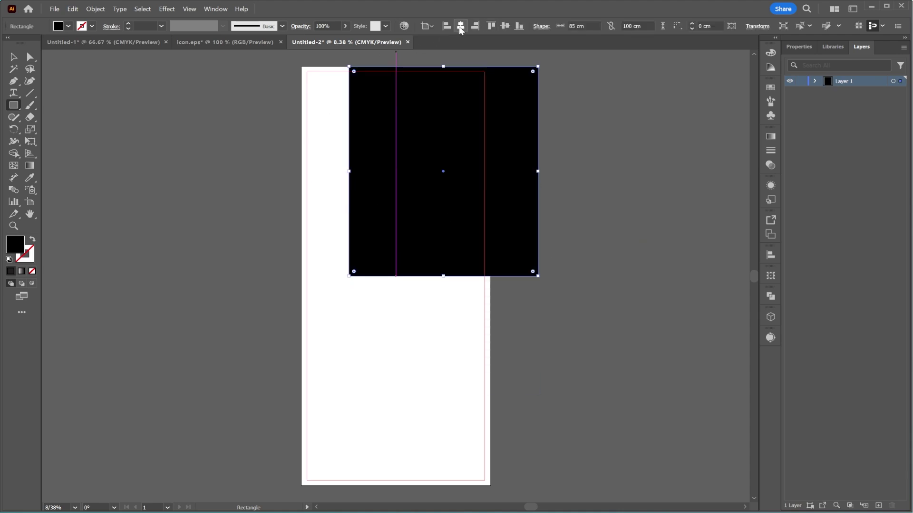
left_click(460, 27)
- Fill the 85 × 100 cm rectangle with a medium gray swatch
left_click(14, 57)
left_click(264, 259)
left_click(328, 273)
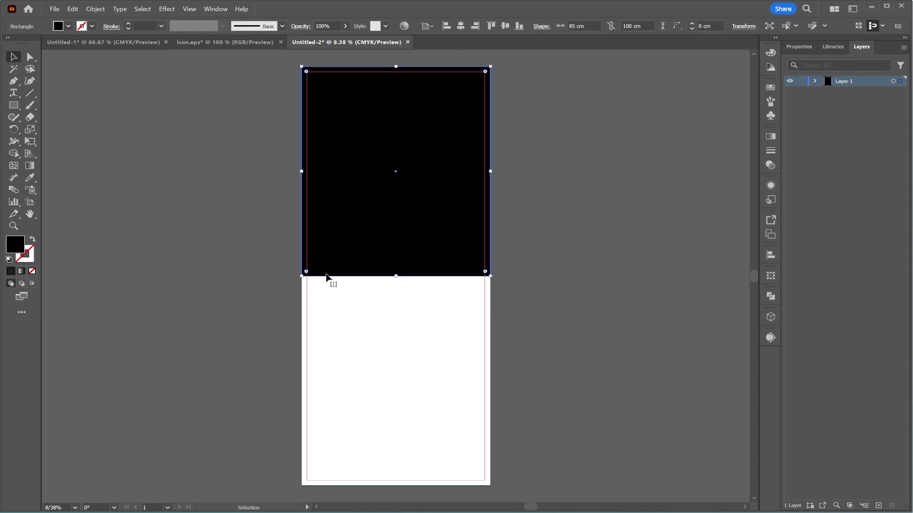
left_click(67, 26)
left_click(52, 73)
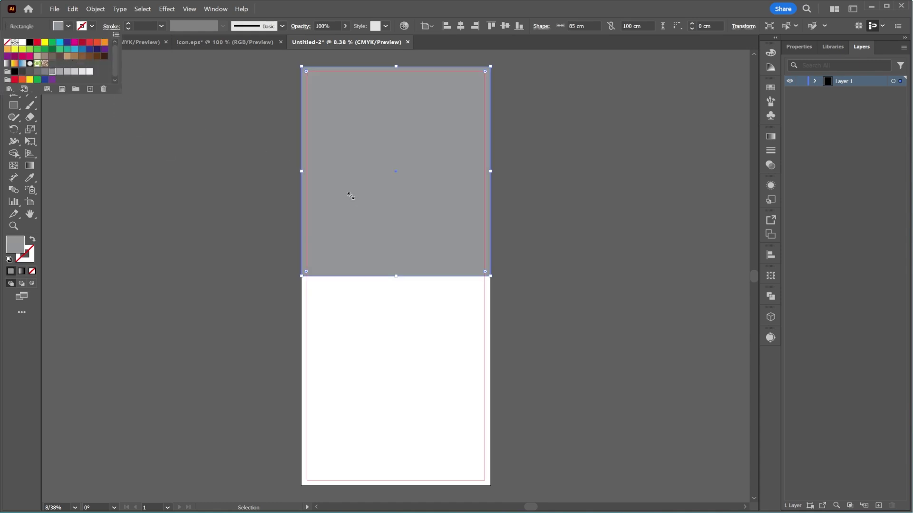
left_click(525, 259)
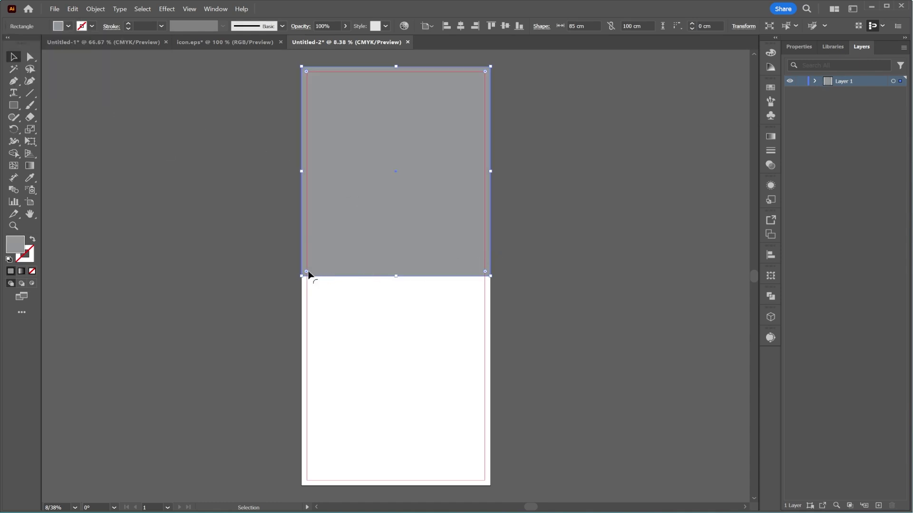
- Slant the gray rectangle's bottom edge by moving its lower-left anchor point straight up
left_click(32, 57)
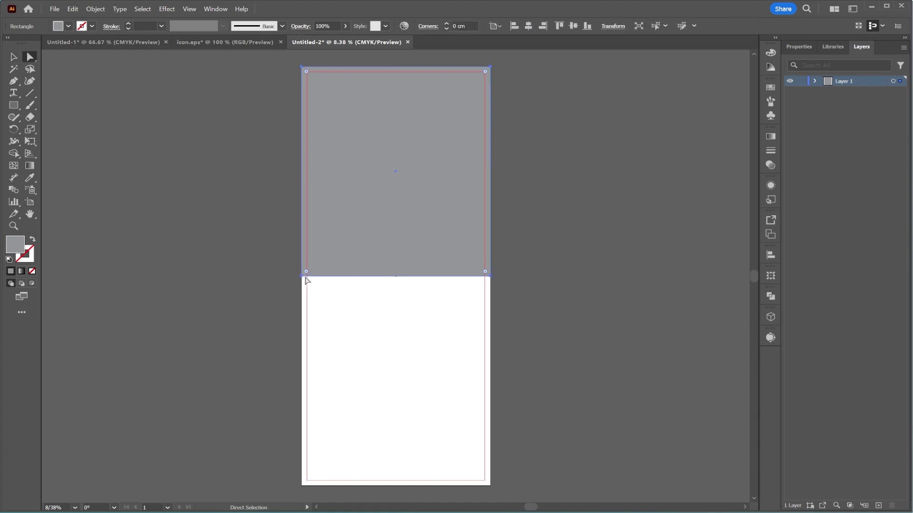
left_click_drag(302, 276, 302, 245)
left_click(228, 230)
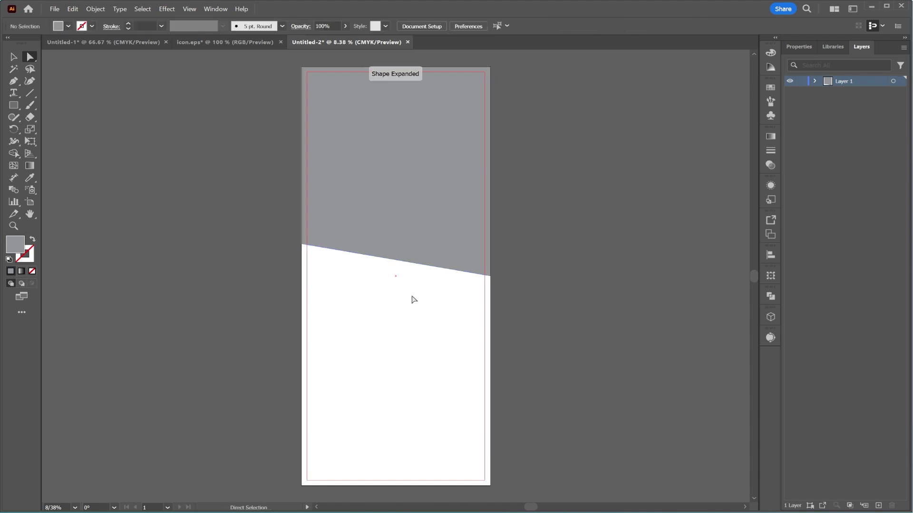
- Copy the slanted gray shape and paste the copy directly behind it
left_click(367, 200)
right_click(367, 199)
left_click(403, 208)
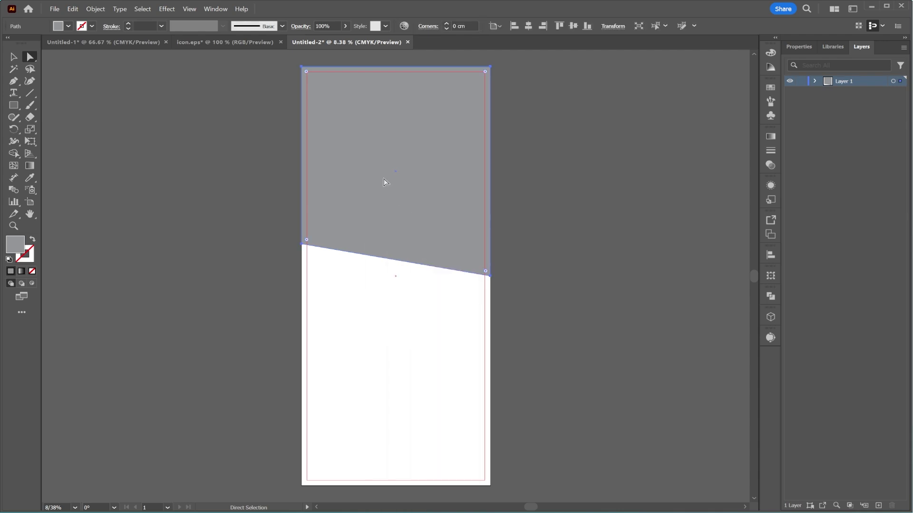
right_click(382, 176)
mouse_move(428, 219)
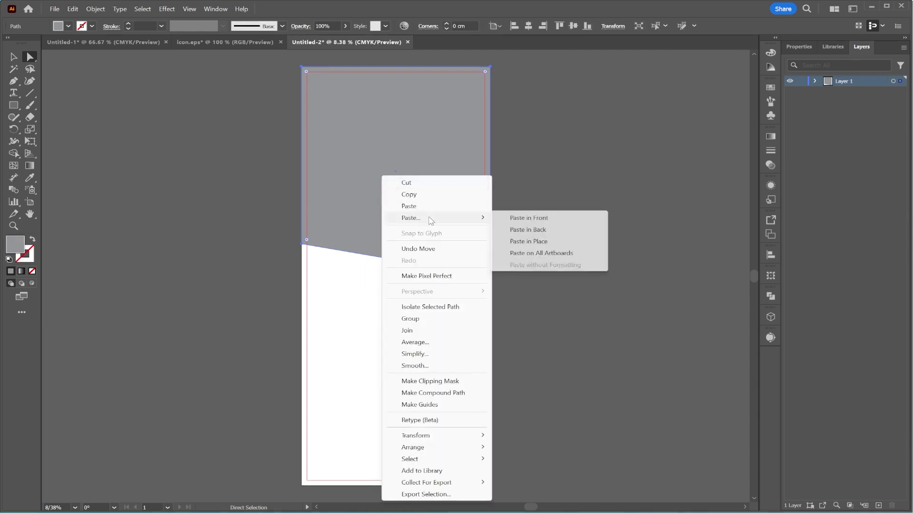
left_click(541, 233)
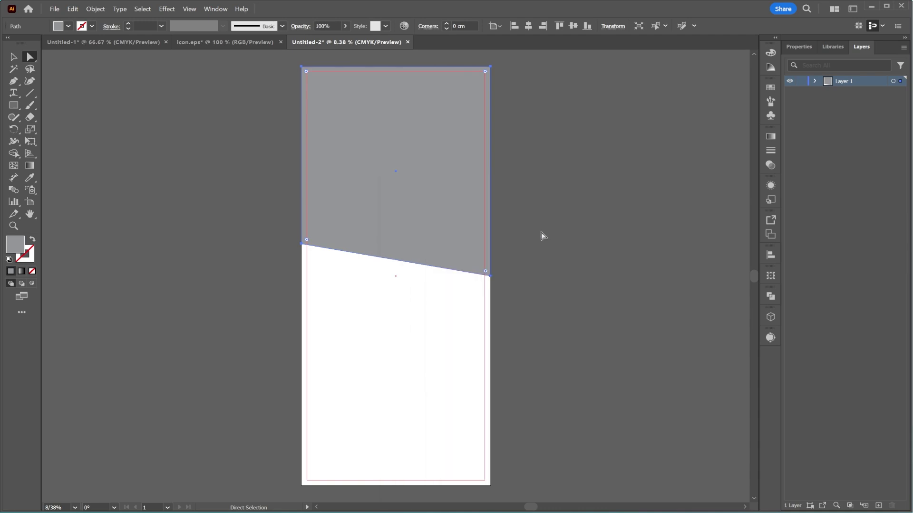
- Fill the pasted copy behind the gray shape with an orange-red swatch
left_click(68, 26)
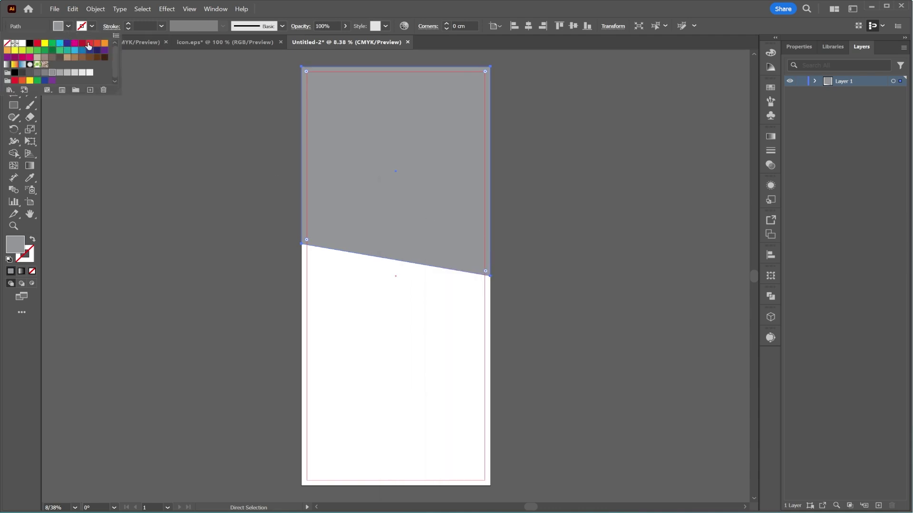
left_click(98, 43)
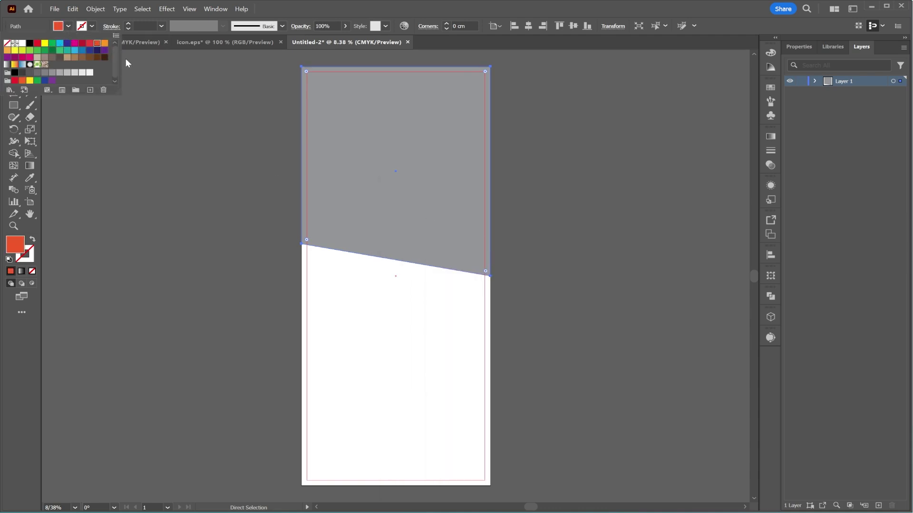
left_click(4, 108)
- Move the orange-red copy straight down about 13 cm so it forms a band below the gray shape
left_click(13, 58)
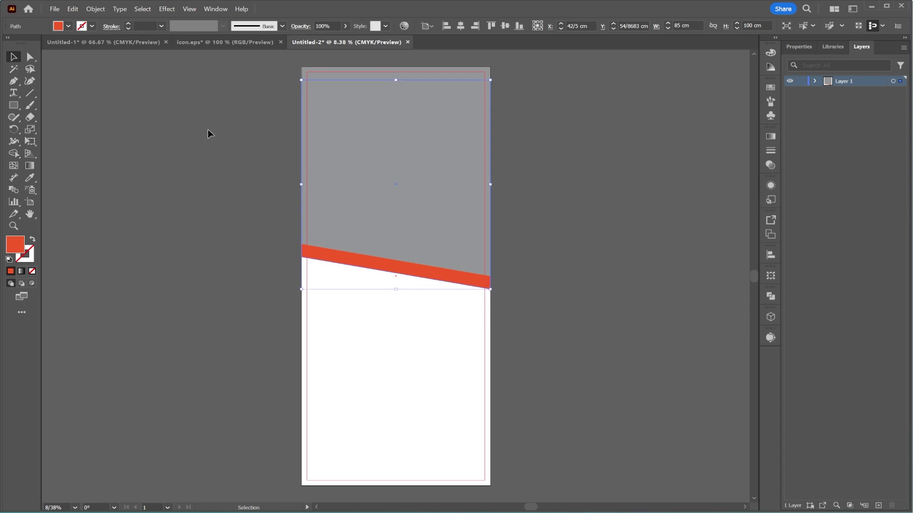
key("Down")
key("Down")
key("Down")
key("Down")
key("Down")
key("Down")
key("Down")
key("Down")
key("Down")
key("Down")
key("Down")
key("Down")
key("Down")
key("Down")
key("Down")
key("Down")
key("Down")
key("Down")
key("Down")
key("Down")
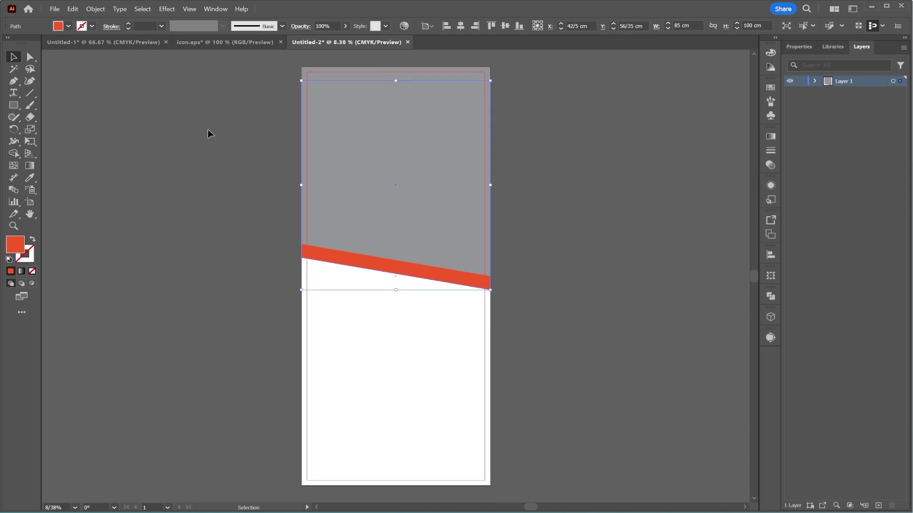
left_click_drag(387, 273, 392, 278)
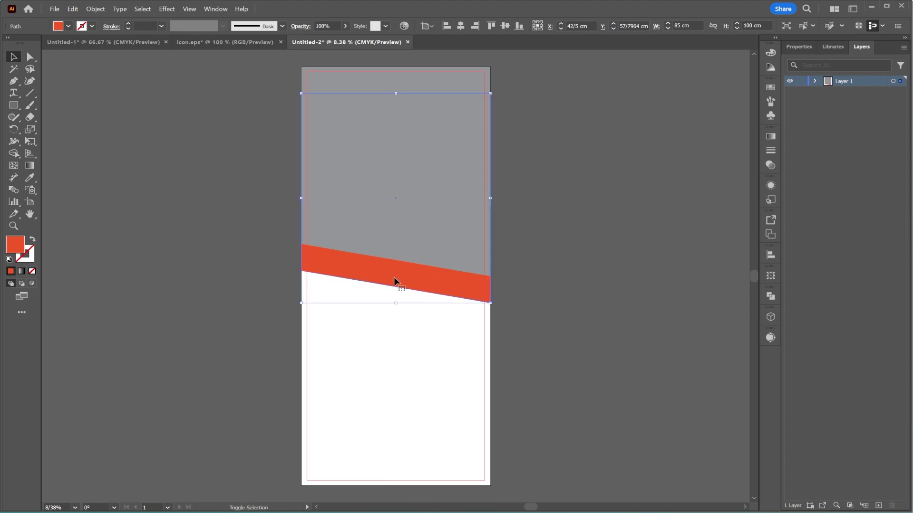
- Taper the orange-red band into a thin wedge, raising its lower-right anchor to the gray shape's corner and its lower-left anchor slightly
left_click(32, 57)
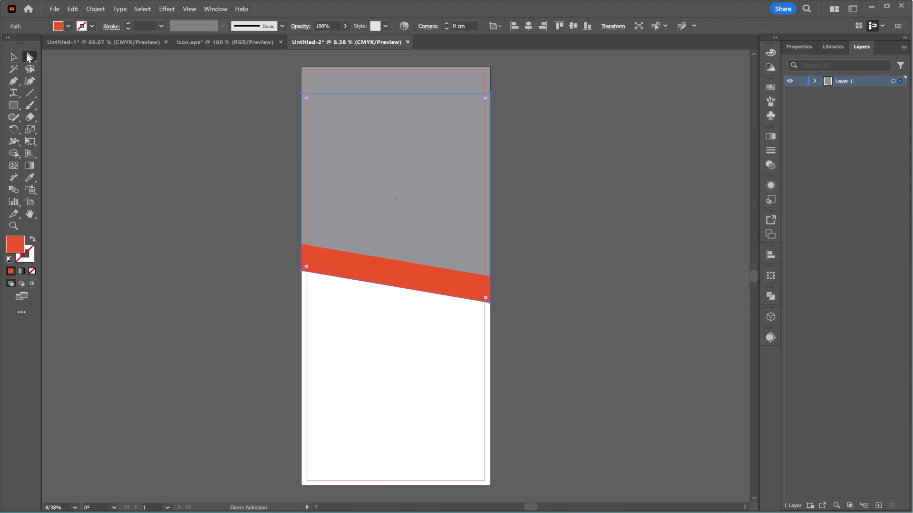
left_click(473, 292)
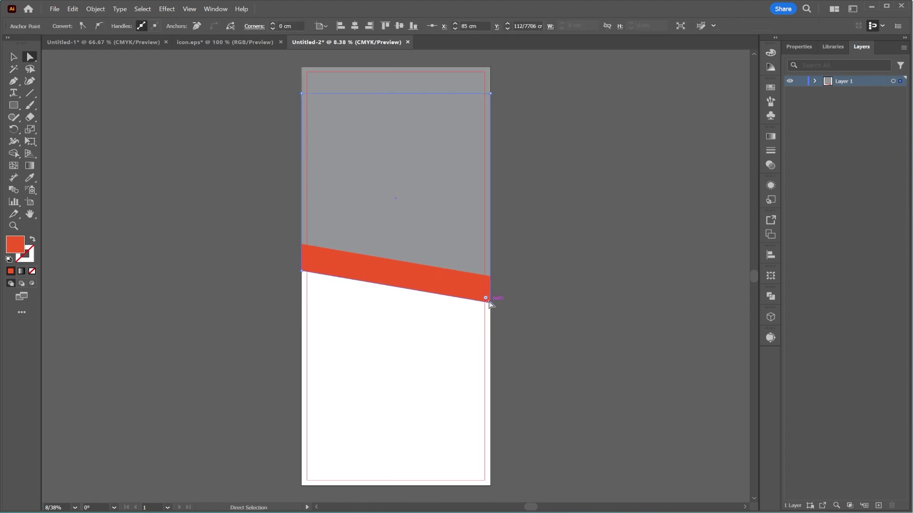
left_click_drag(490, 303, 492, 276)
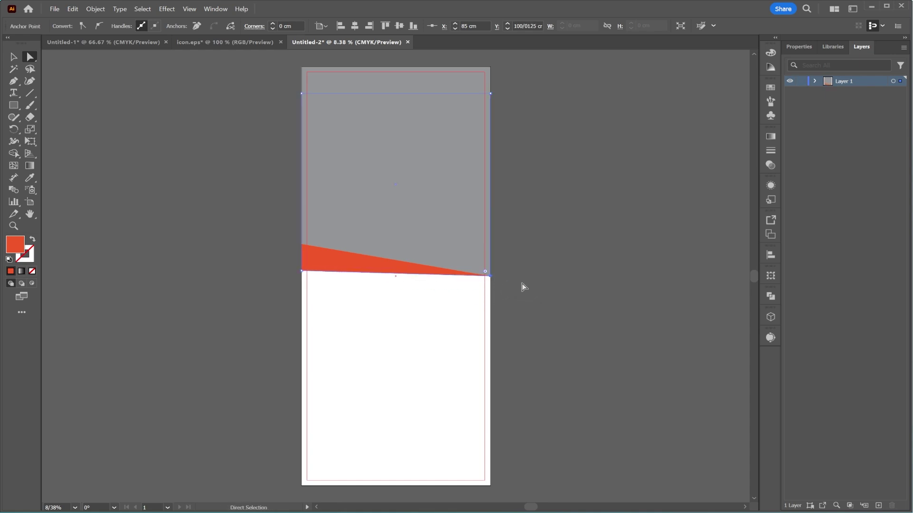
left_click(527, 284)
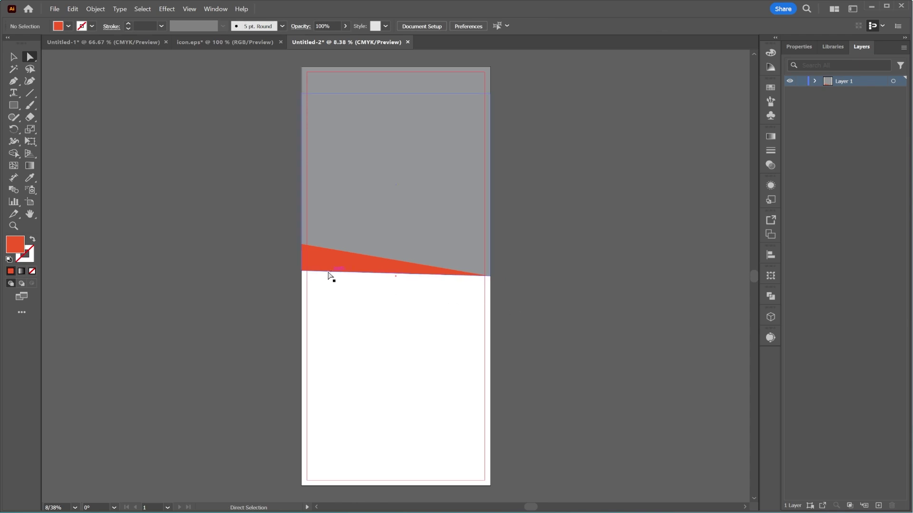
mouse_move(306, 276)
left_mouse_down()
mouse_move(289, 264)
mouse_move(302, 265)
left_mouse_up()
left_click(514, 317)
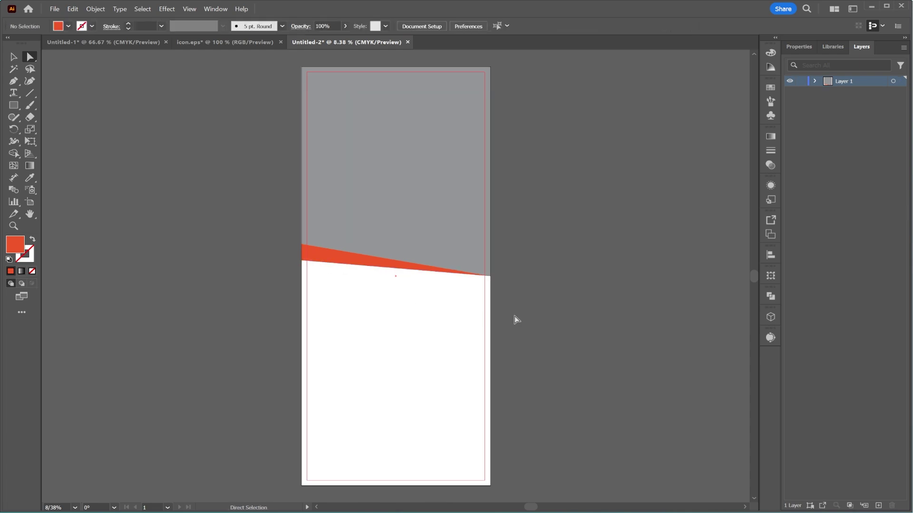
- Copy the color palette image from icon.eps into the Untitled-2 banner document and enlarge it beside the artboard's left edge
left_click(229, 45)
left_click(395, 260)
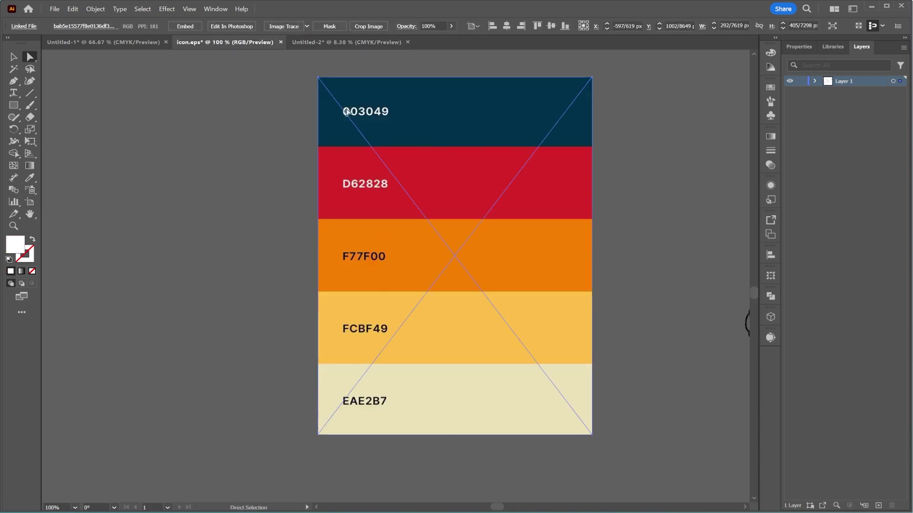
left_click(336, 44)
key("ctrl+v")
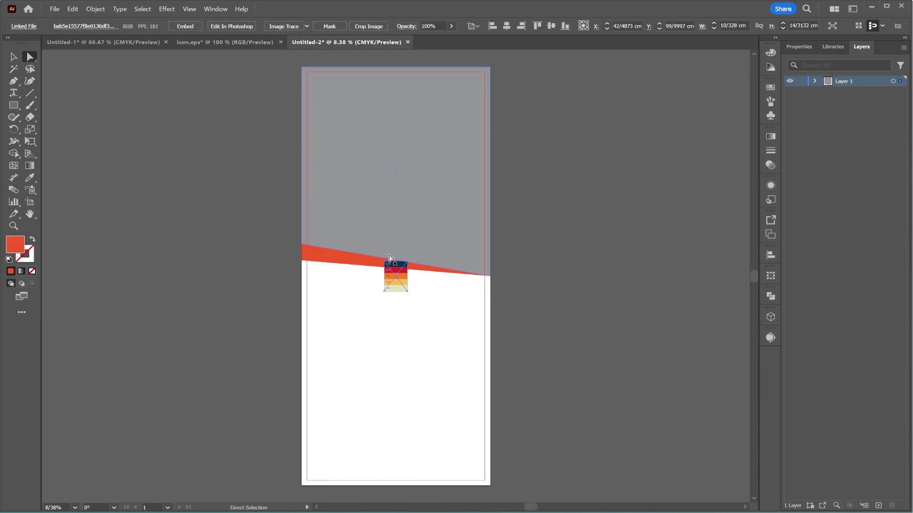
left_click_drag(378, 276, 173, 177)
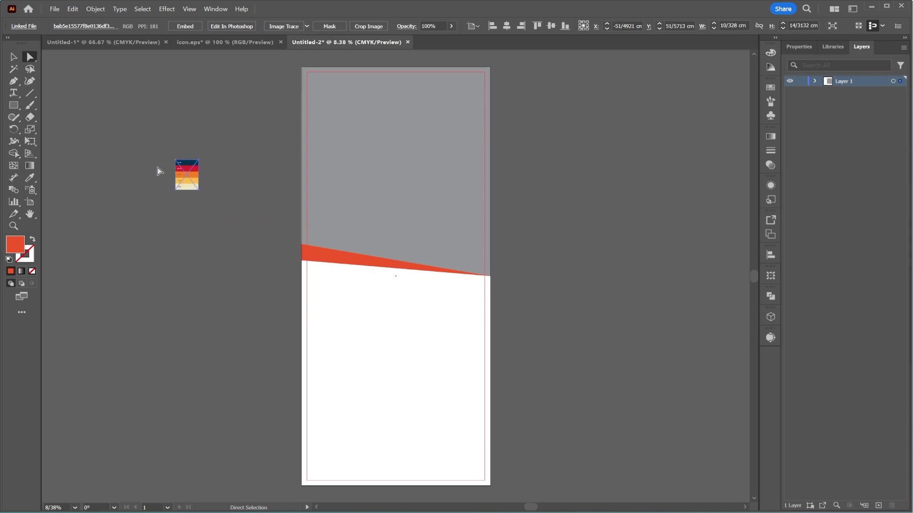
left_click(14, 56)
left_click_drag(187, 190, 194, 359)
- Recolor the orange-red wedge below the gray shape with the F77F00 orange sampled from the palette image
left_click(332, 259)
key("i")
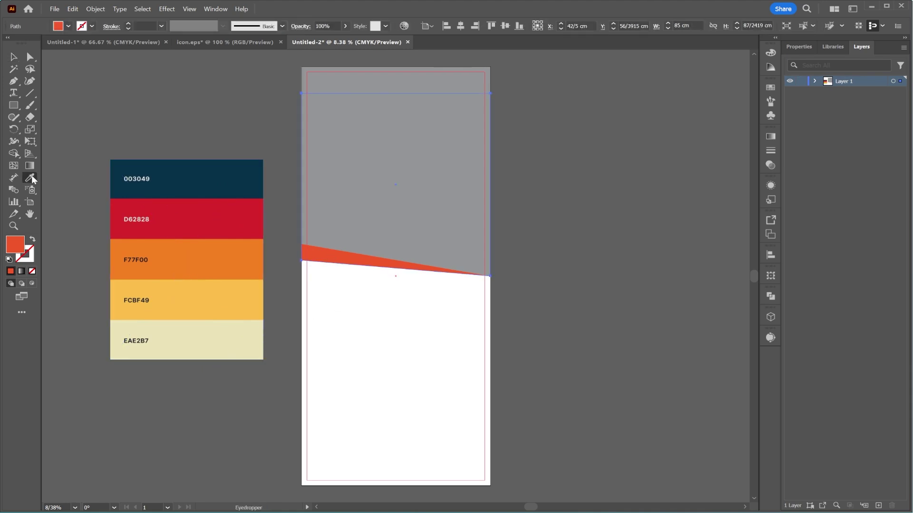
left_click(205, 220)
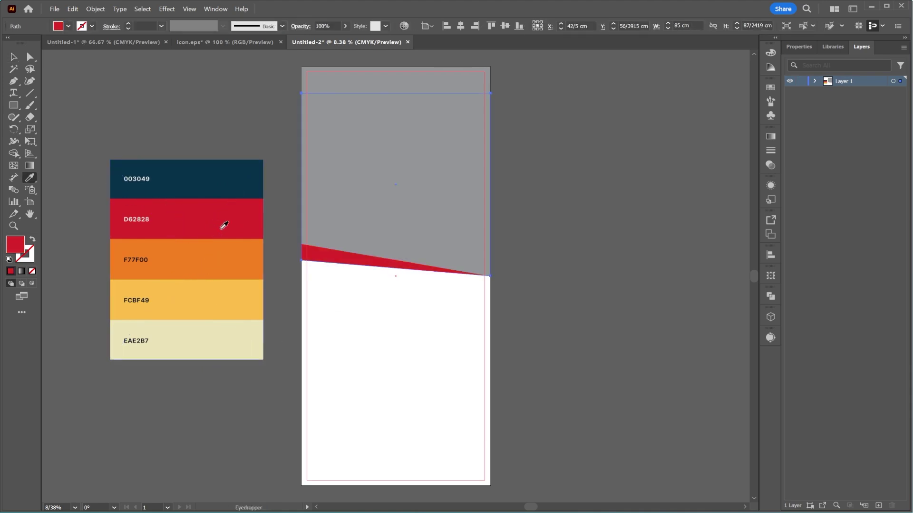
left_click(188, 256)
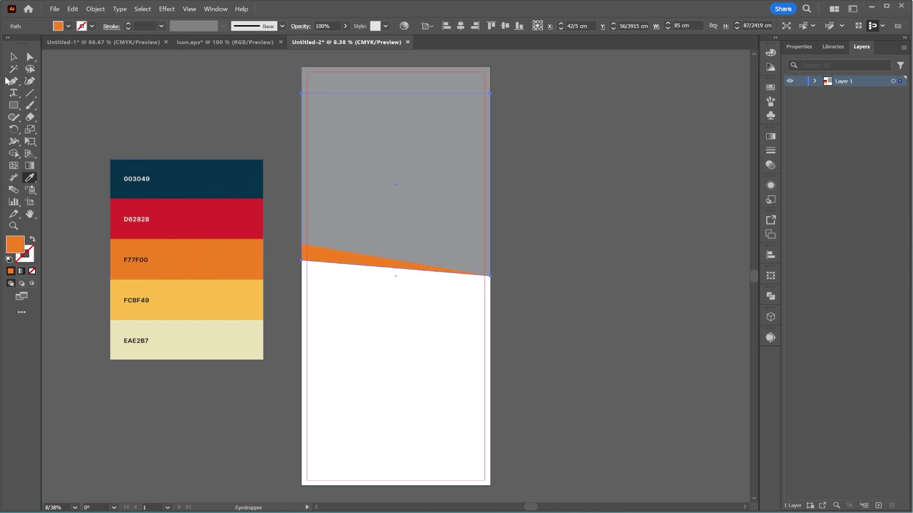
left_click(13, 56)
left_click(523, 289)
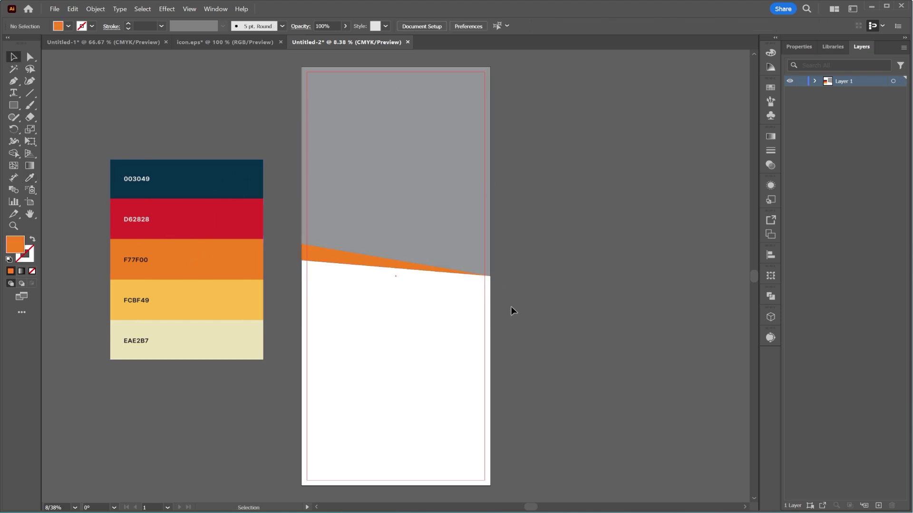
- Copy the orange wedge shape and paste the copy directly behind it
left_click(340, 259)
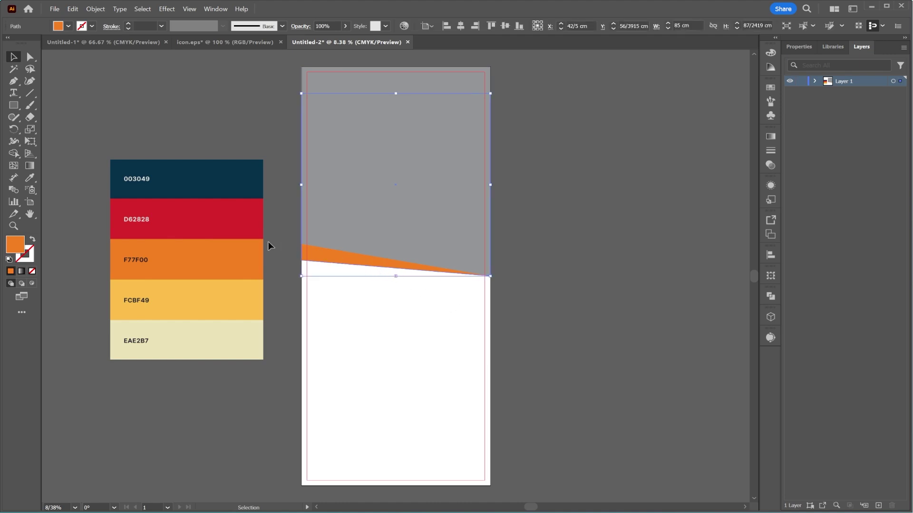
right_click(361, 259)
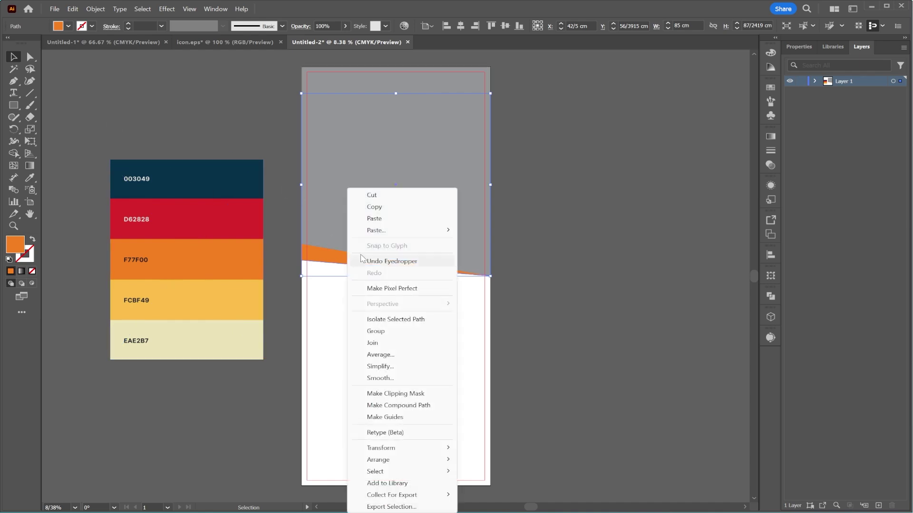
left_click(393, 207)
right_click(344, 261)
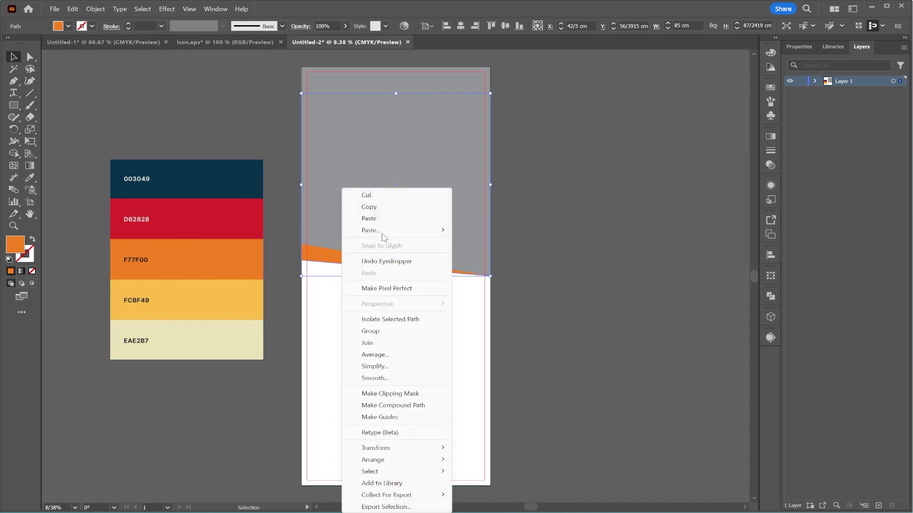
mouse_move(390, 230)
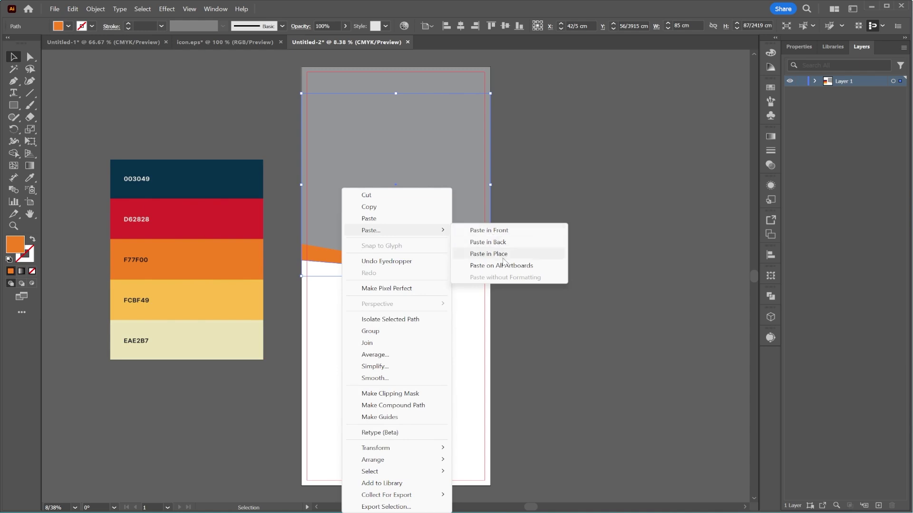
left_click(492, 242)
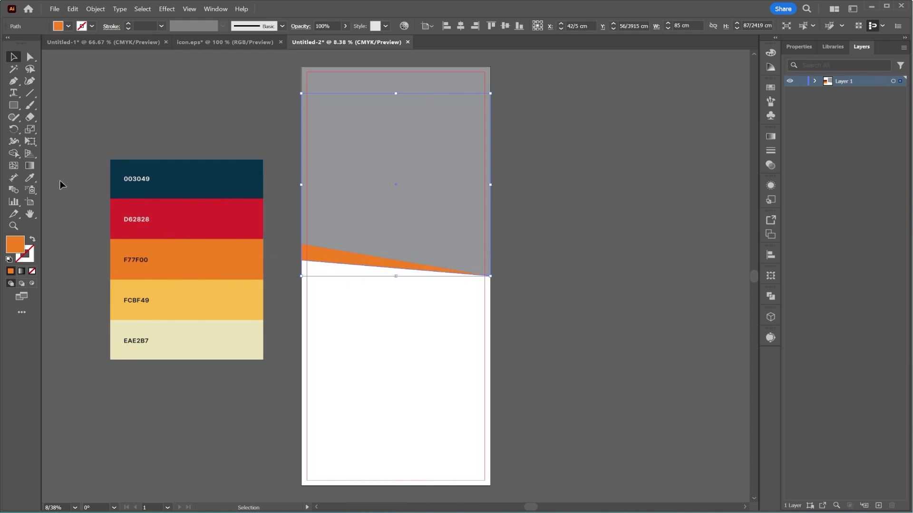
- Fill the pasted copy with the palette's 003049 navy and move it straight down about 9.6 cm, forming a band below the orange wedge
left_click(29, 178)
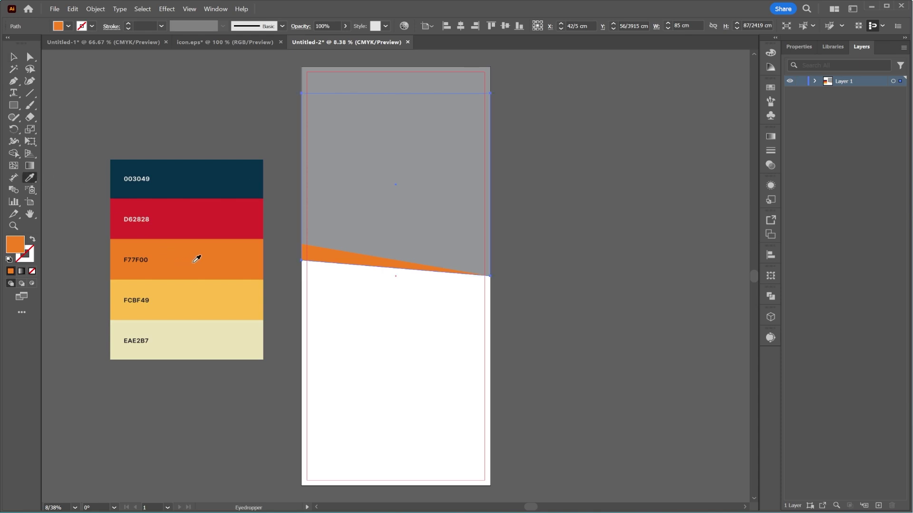
left_click(211, 182)
left_click(13, 57)
key("Down")
key("Down")
key("Down")
key("Down")
key("Down")
key("Down")
key("Down")
key("Down")
key("Down")
key("Down")
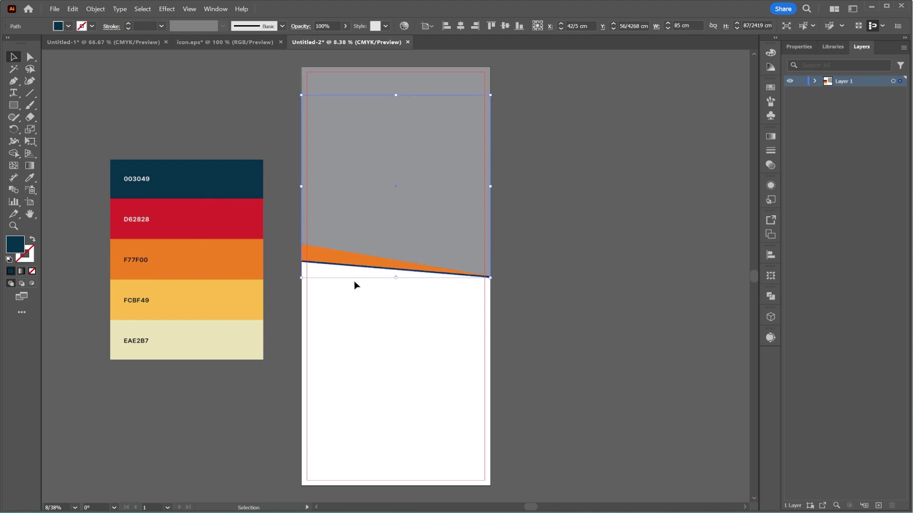
left_click_drag(405, 277, 405, 291)
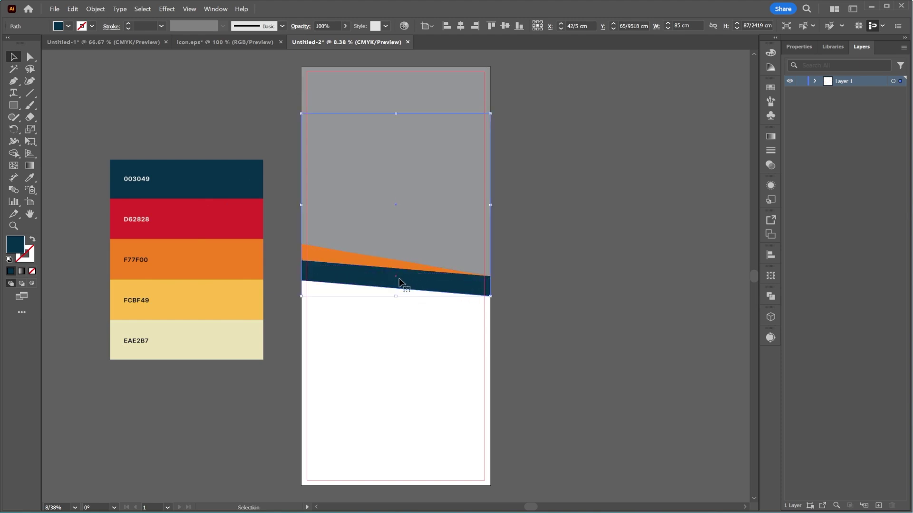
- Flip the navy shape horizontally and shift it up slightly so its narrow end meets the orange wedge's tip at the artboard's right edge
left_click(798, 46)
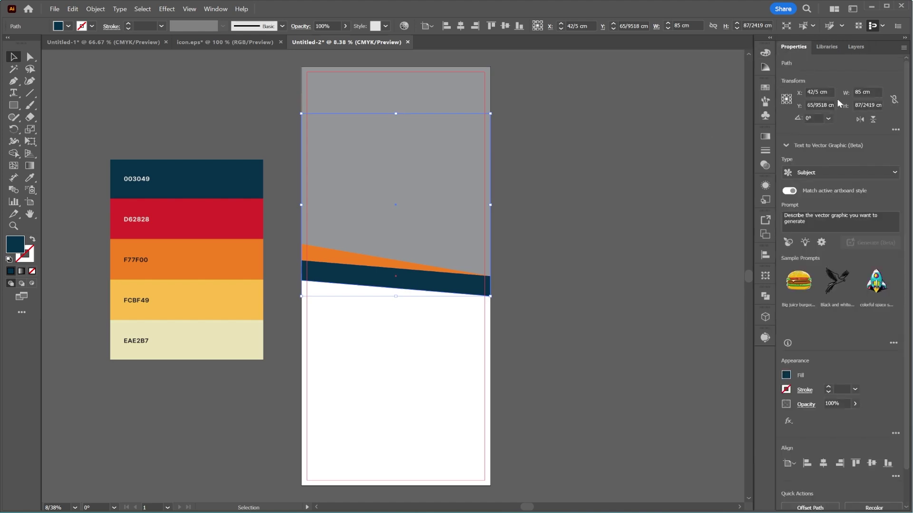
left_click(859, 120)
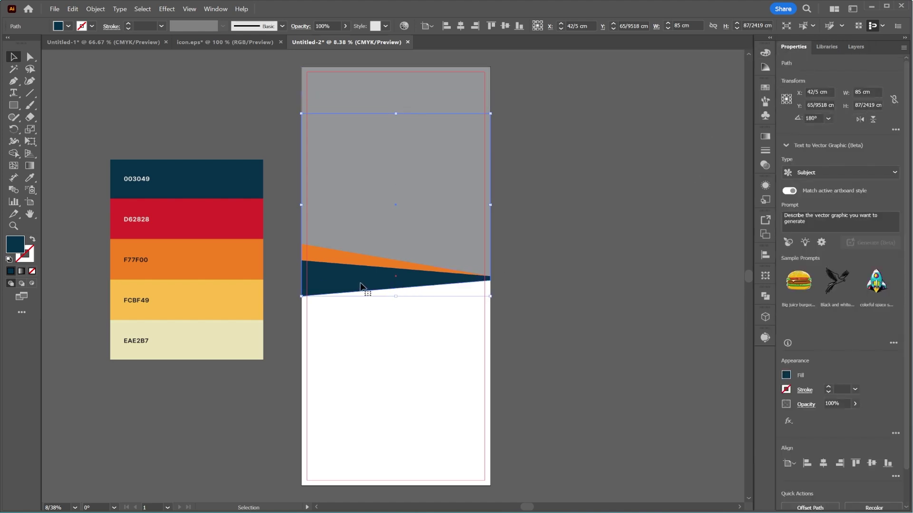
mouse_move(360, 285)
left_mouse_down()
mouse_move(356, 259)
mouse_move(357, 283)
left_mouse_up()
left_click(578, 261)
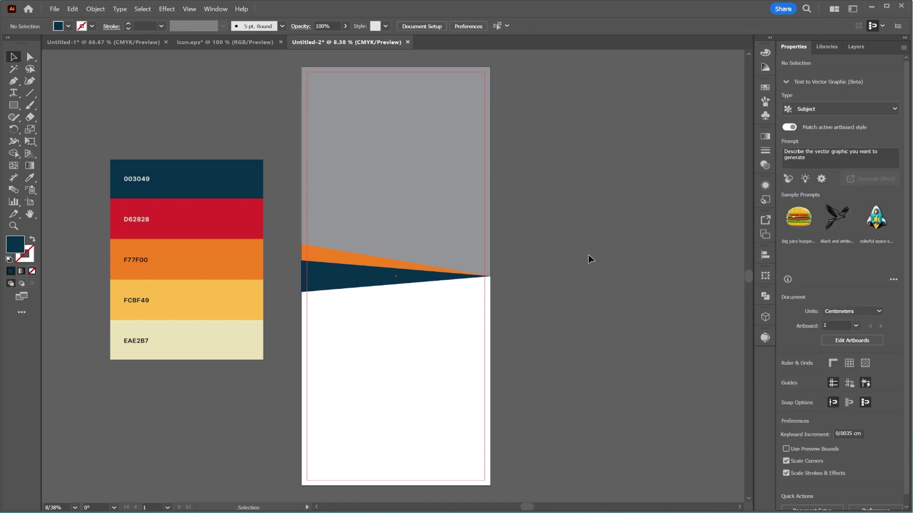
- Move the orange shape straight down about 3.3 cm, thickening its band over the navy wedge
left_click(318, 257)
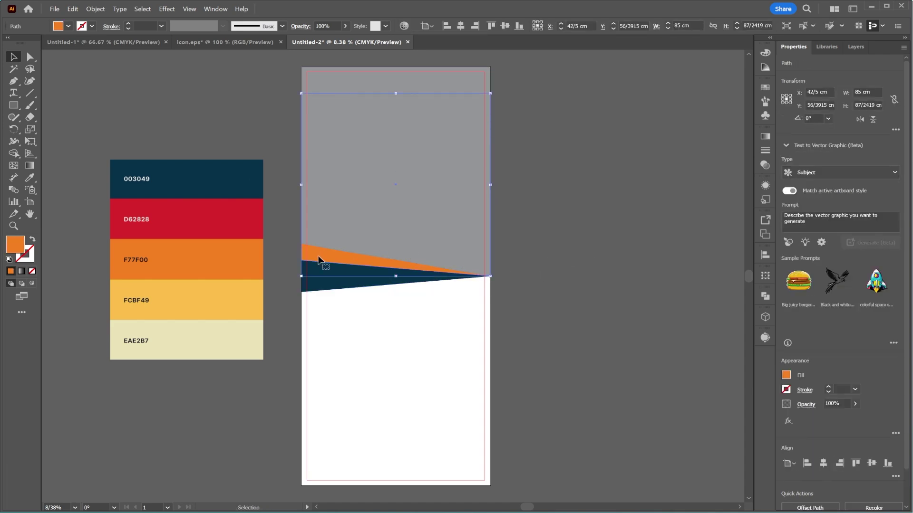
key("Down")
key("Down")
key("Down")
key("Down")
key("Down")
key("Down")
key("Down")
key("Down")
key("Down")
key("Down")
key("Down")
key("Down")
key("Down")
key("Down")
key("Down")
key("Down")
key("Down")
key("Down")
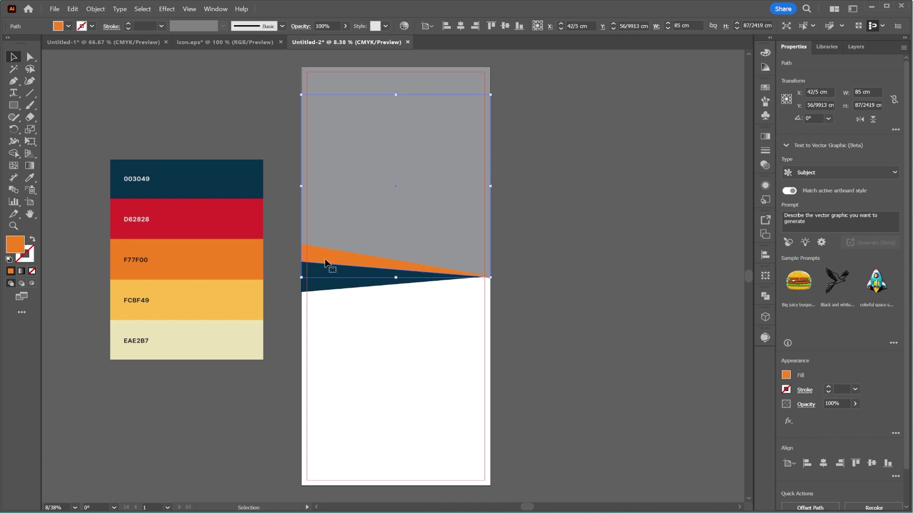
key("Down")
key("Down")
key("Down")
key("Down")
key("Down")
key("Down")
key("Down")
key("Down")
key("Down")
key("Down")
key("Down")
key("Down")
key("Down")
key("Down")
key("Down")
key("Down")
key("Down")
key("Down")
key("Down")
key("Down")
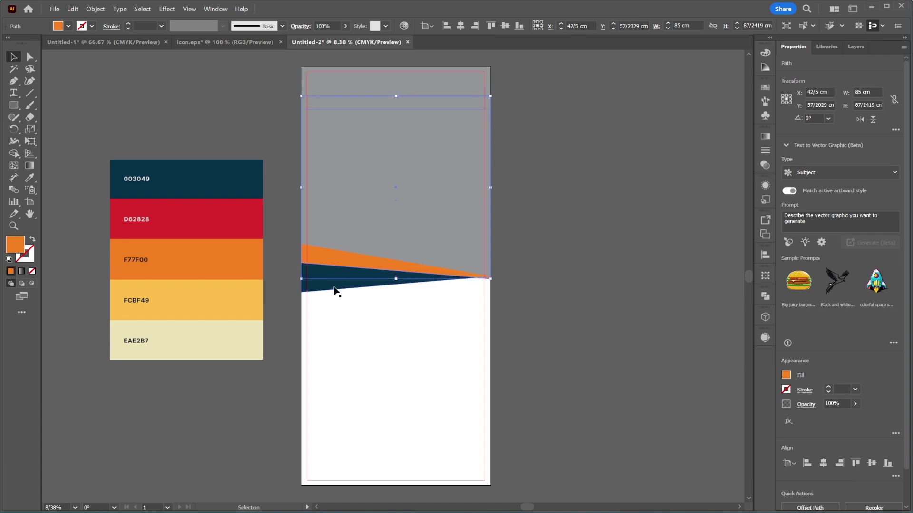
left_click_drag(331, 265, 331, 268)
- Lower the gray shape's lower-right anchor 3.29 cm to meet the orange shape's corner at the artboard edge
left_click(473, 256)
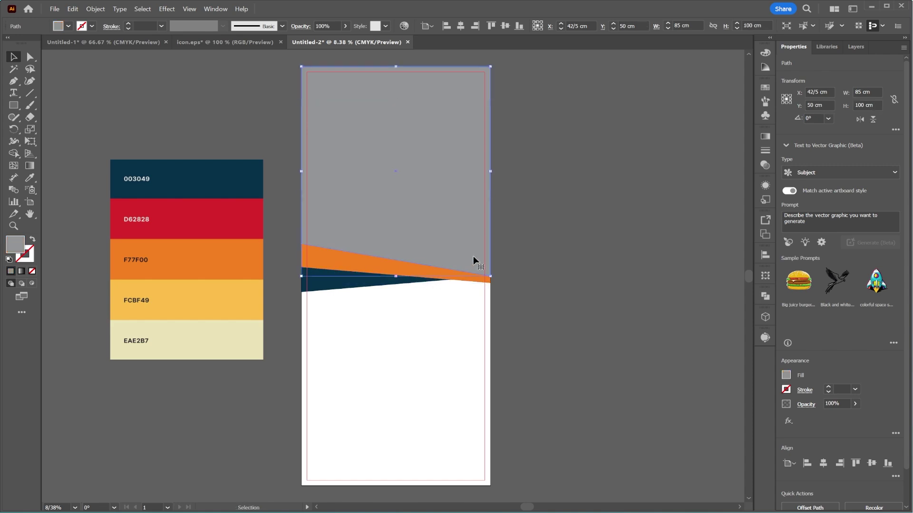
left_click(30, 57)
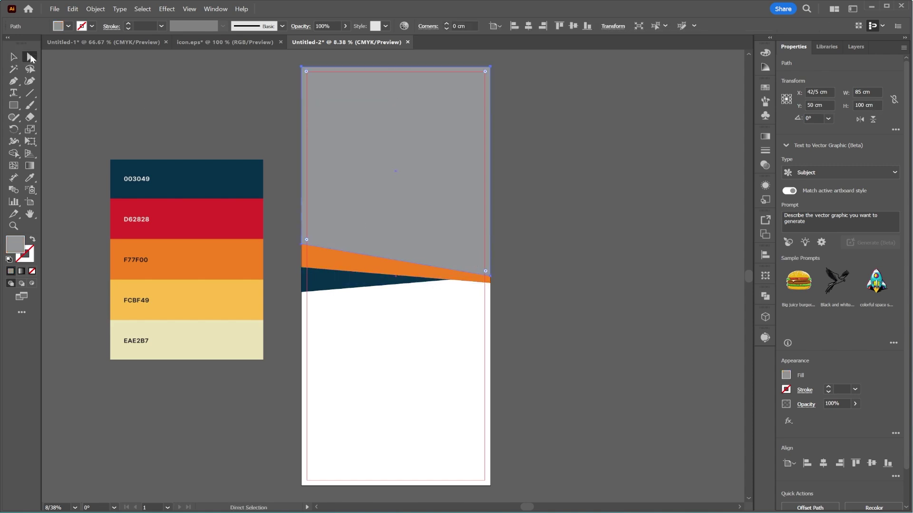
left_click(491, 278)
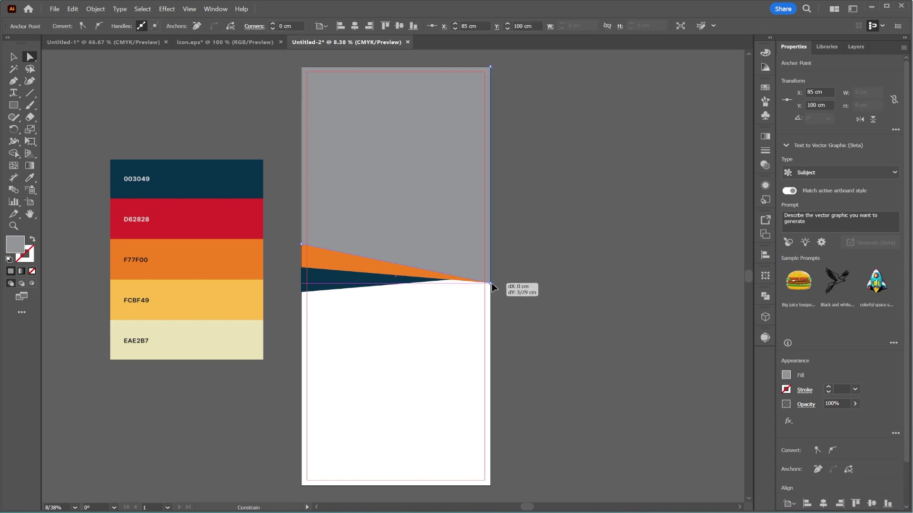
left_click(539, 255)
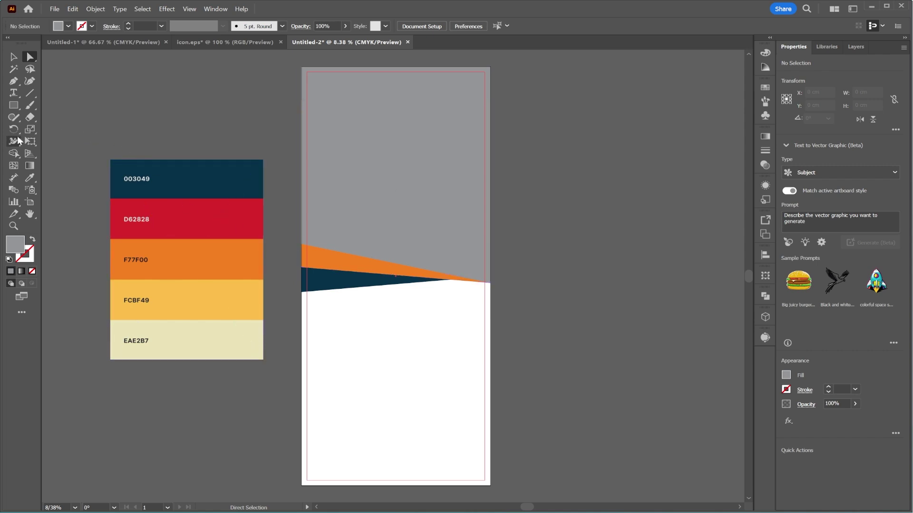
- Draw a gray square about 28.6 × 28.6 cm in the white area below the navy wedge, near the left margin guide
left_click(13, 106)
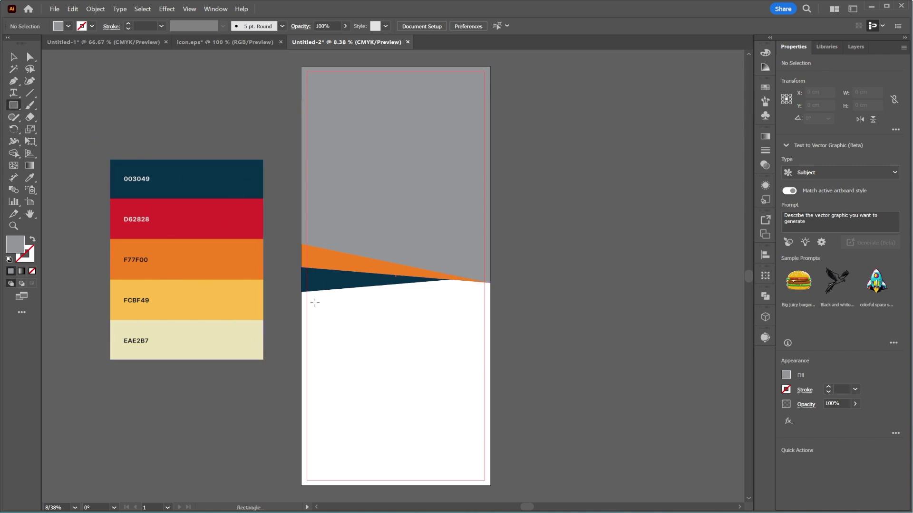
left_click_drag(319, 312, 381, 370)
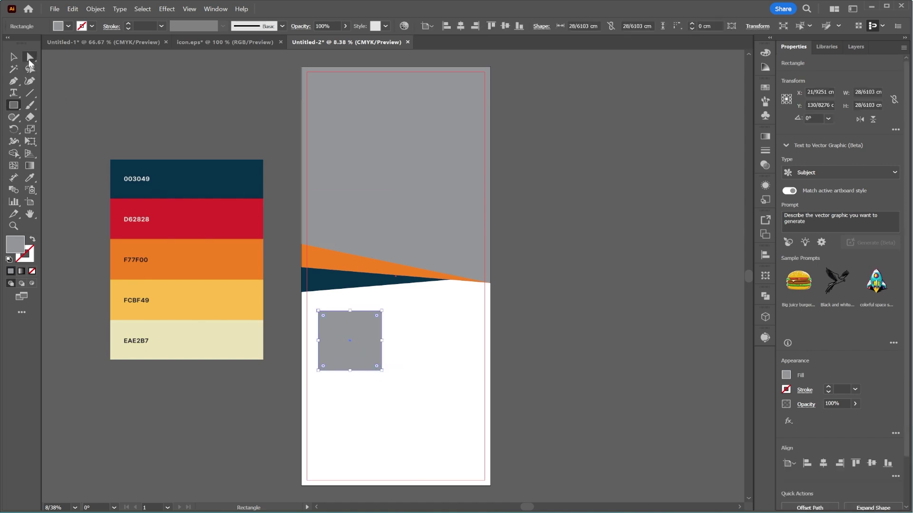
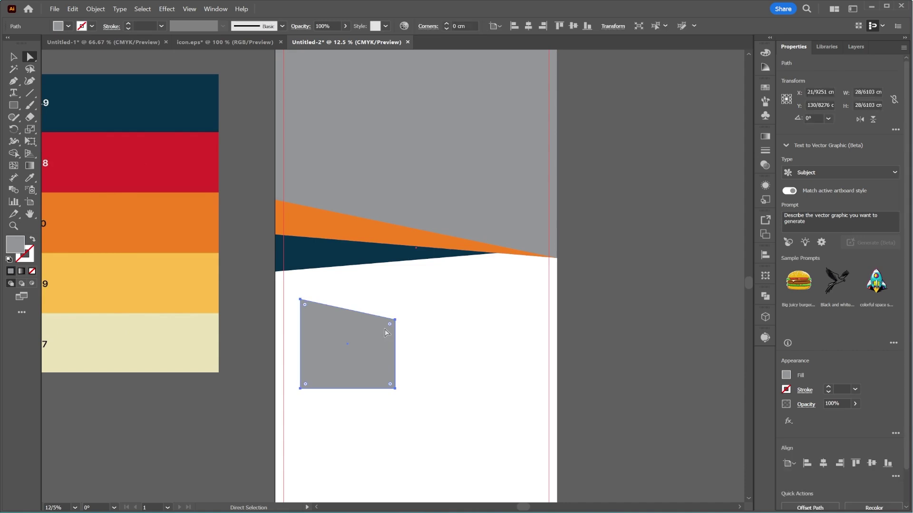
- Round all four corners of the gray slanted shape to a radius of about 1.9 cm
mouse_move(391, 328)
left_mouse_down()
mouse_move(412, 334)
mouse_move(393, 330)
left_mouse_up()
left_click(460, 336)
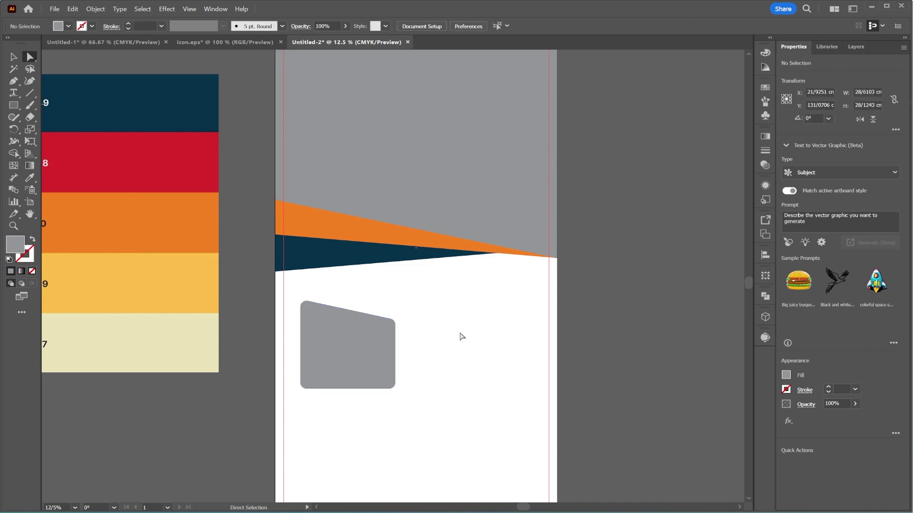
left_click(373, 335)
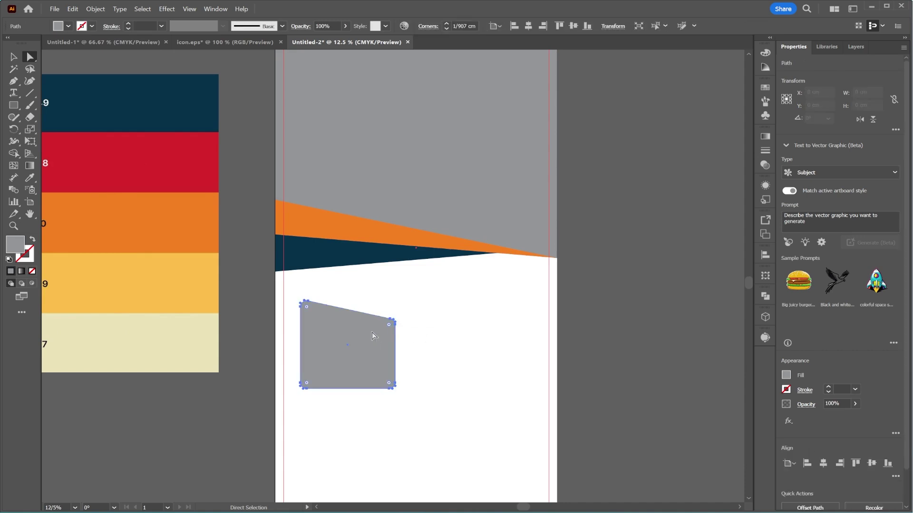
- Draw a square about 22.1 × 22.1 cm over the gray card's right part and color it with the header's orange
left_click(13, 106)
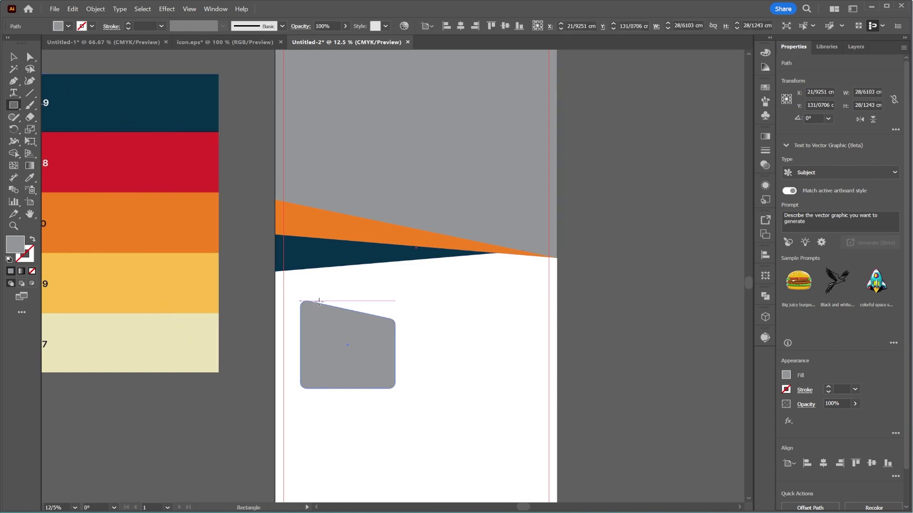
left_click_drag(321, 304, 395, 373)
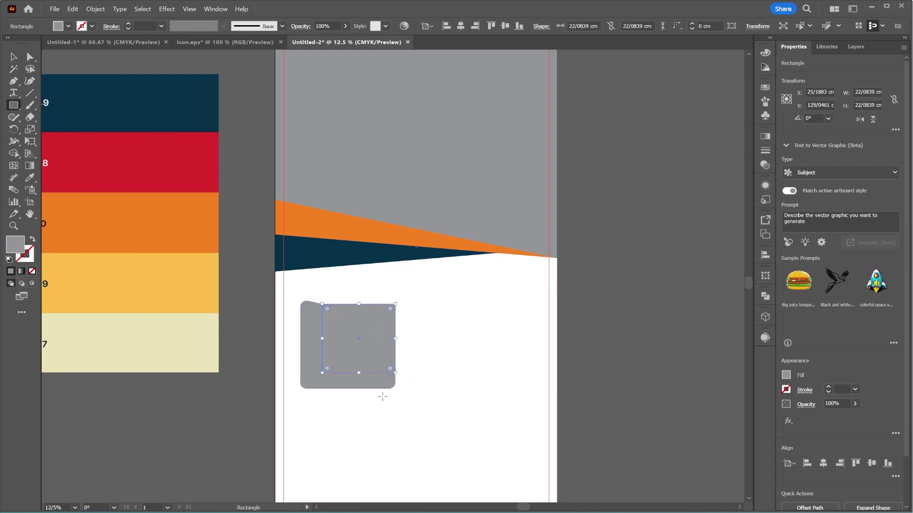
left_click(30, 178)
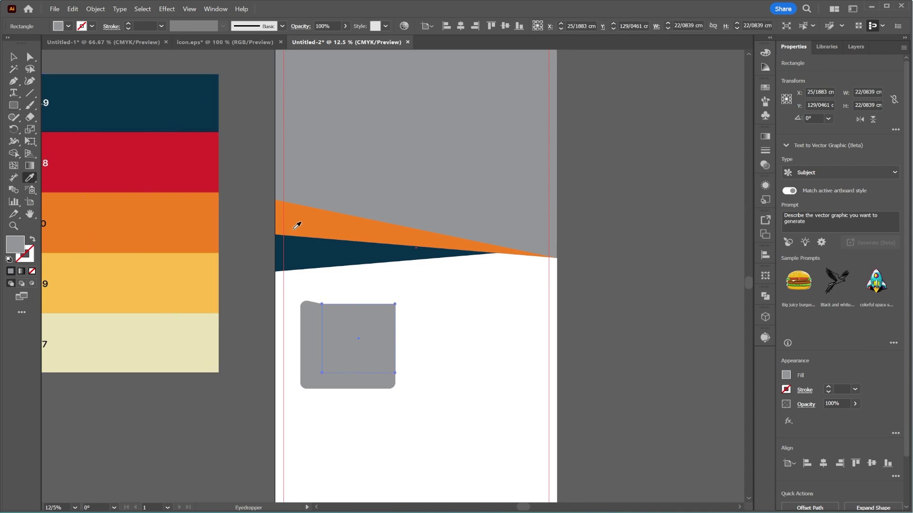
left_click(295, 229)
left_click(14, 57)
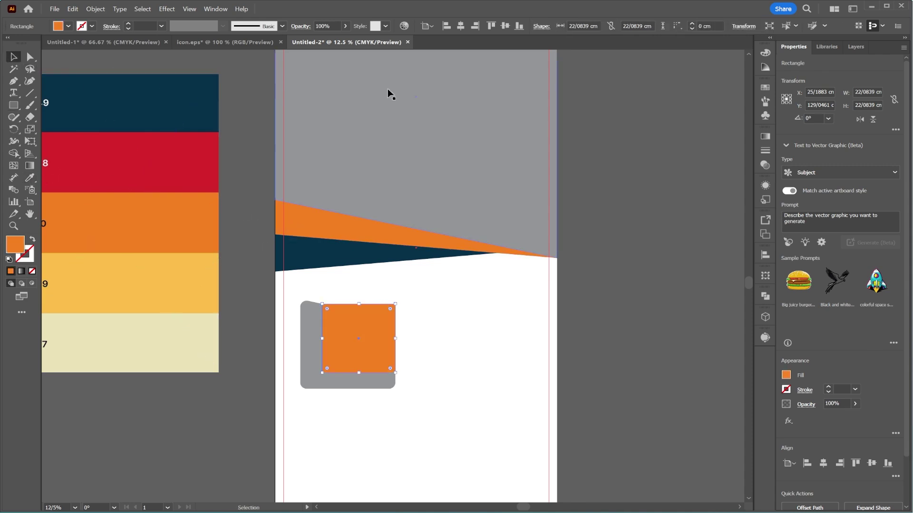
- Reorder the stack so the orange square sits directly beneath the gray rounded shape
left_click(848, 47)
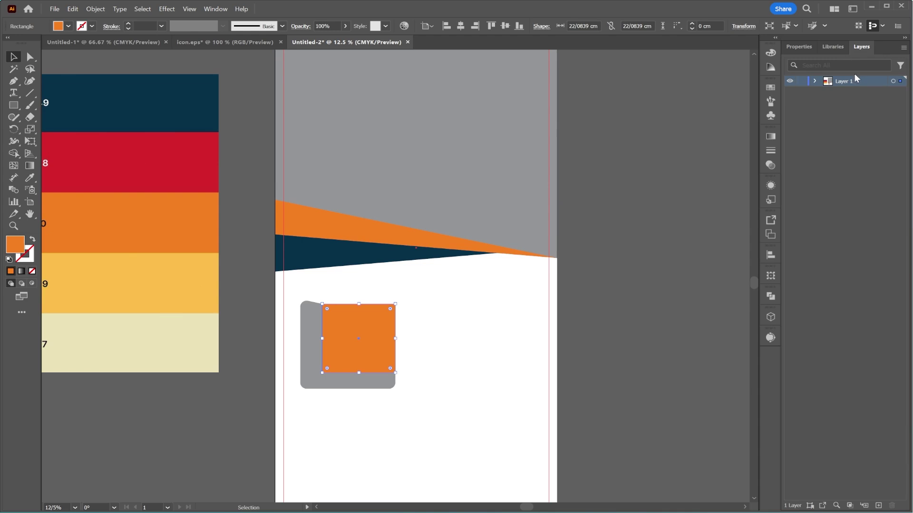
left_click(815, 81)
left_click_drag(856, 92, 858, 108)
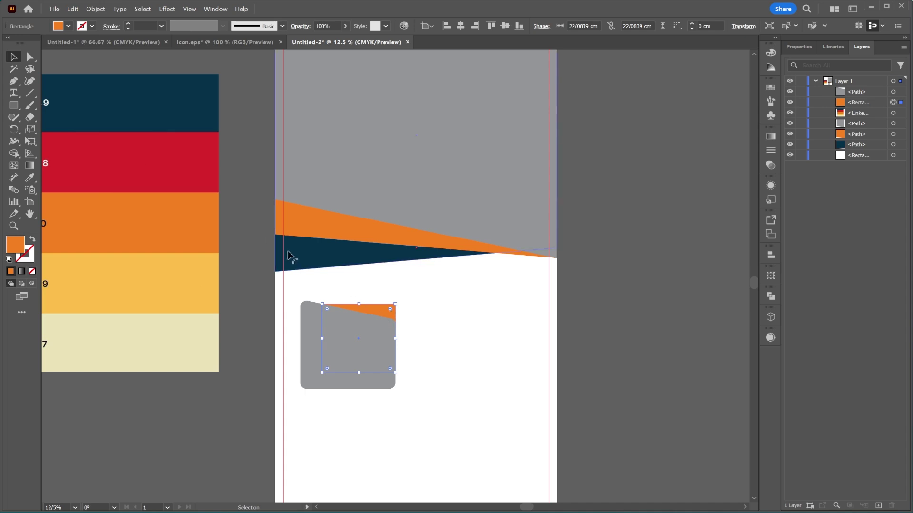
- Round only the orange square's upper-right corner to a radius of about 2.3 cm
left_click(30, 57)
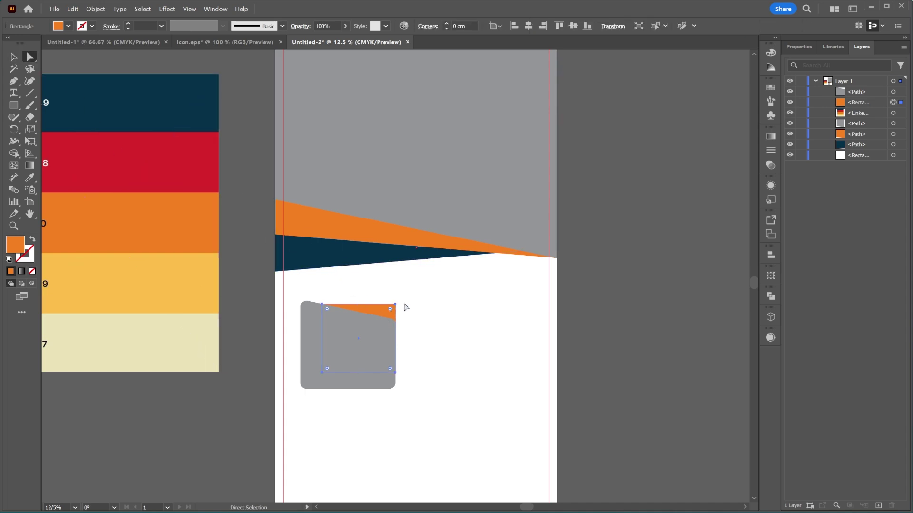
left_click(389, 315)
left_click_drag(390, 310, 389, 316)
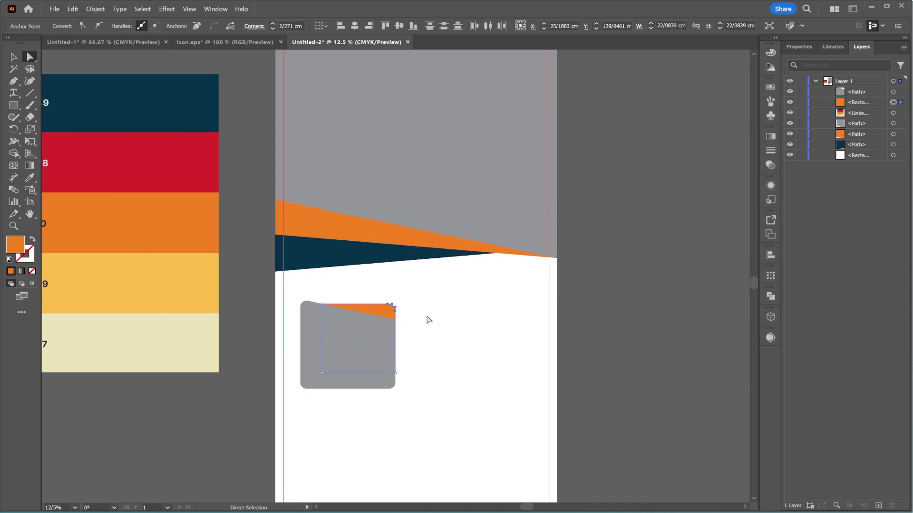
left_click(430, 320)
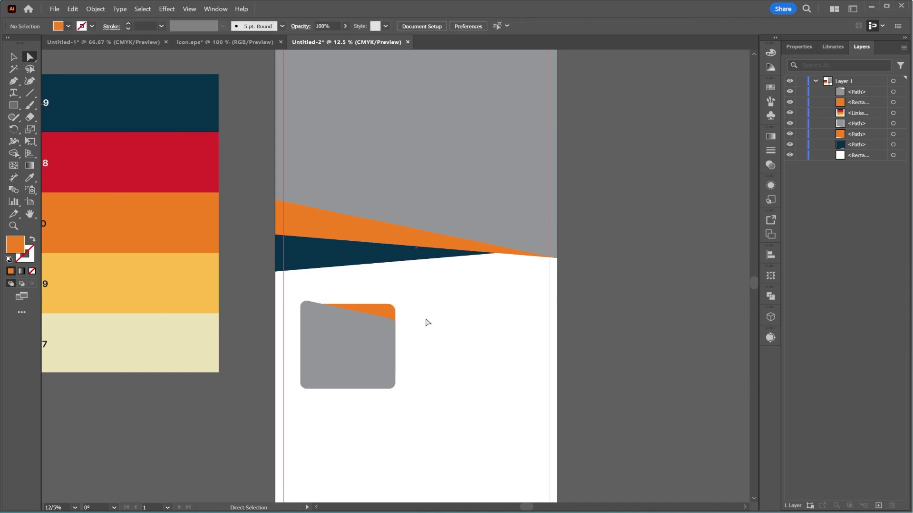
- Rotate the gray and orange card slightly clockwise and duplicate it level to the right to form a row of two
left_click_drag(427, 323, 471, 248)
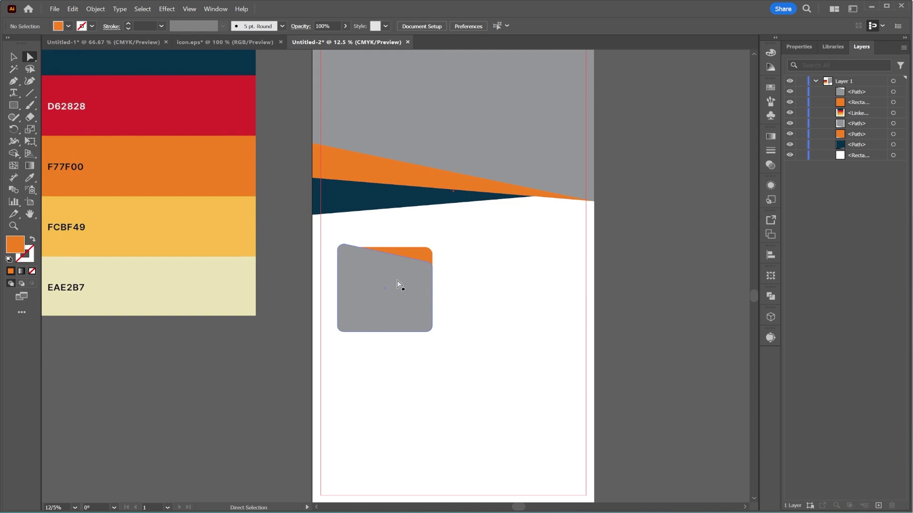
left_click(13, 56)
left_click_drag(319, 237, 342, 252)
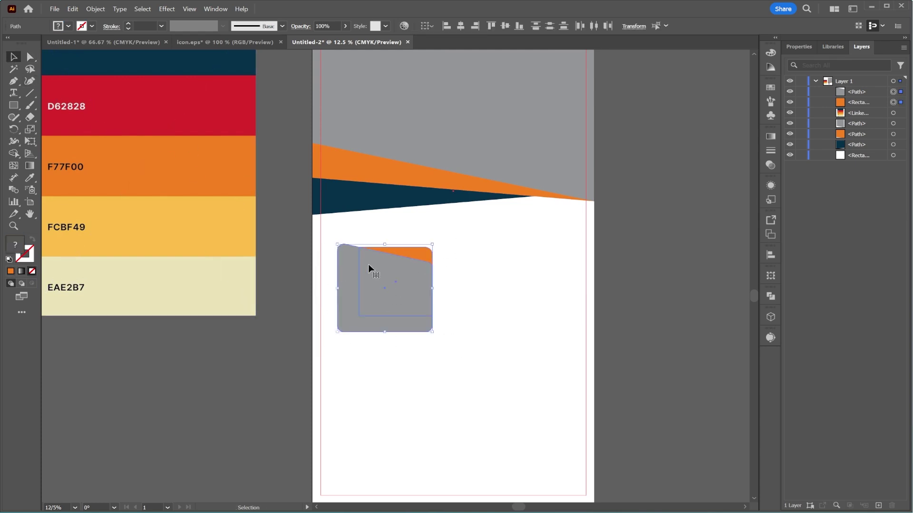
scroll(418, 255, "down", 3)
left_click_drag(414, 255, 407, 271)
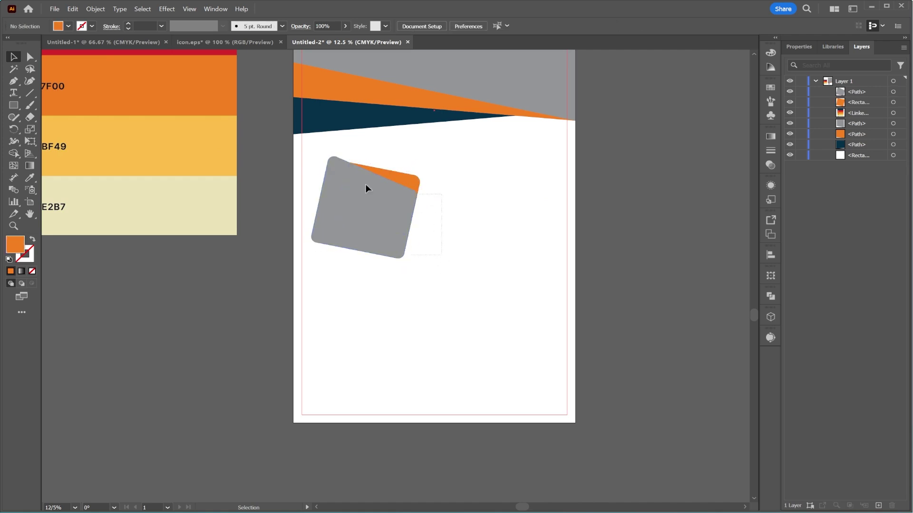
left_click_drag(363, 182, 486, 199)
- Copy both cards in place and move the duplicated row straight down to form a two-by-two grid
left_click_drag(500, 296, 356, 175)
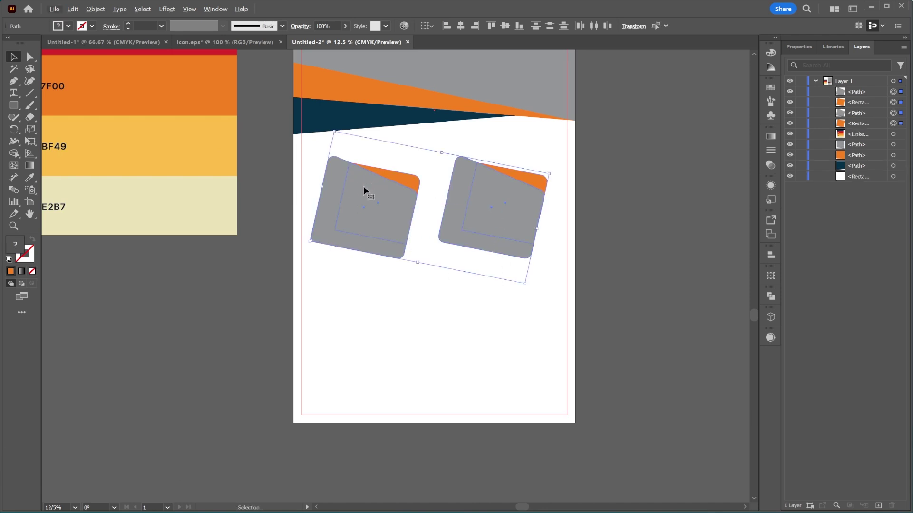
right_click(361, 188)
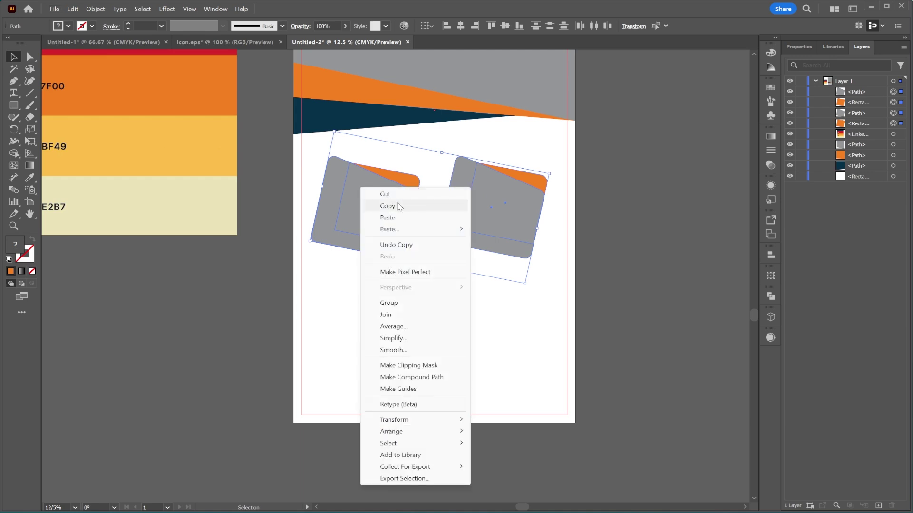
left_click(398, 207)
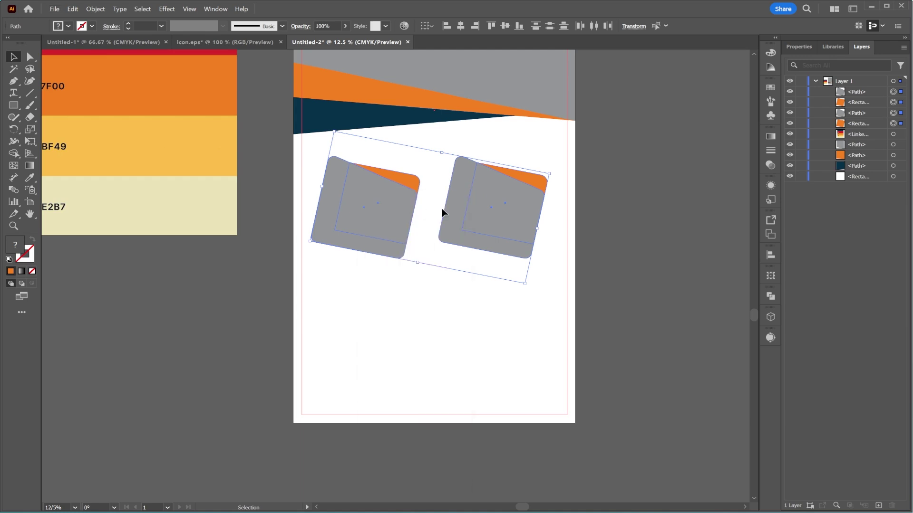
right_click(376, 230)
mouse_move(451, 250)
left_click(494, 252)
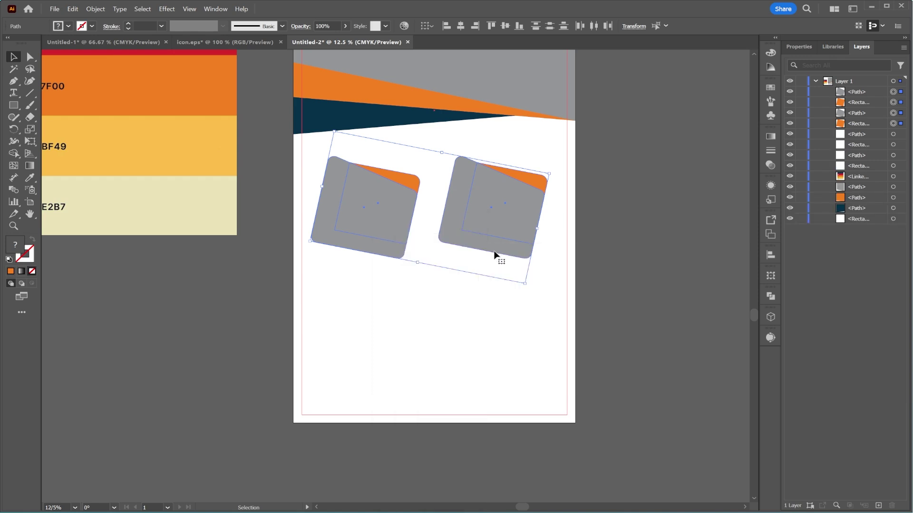
left_click_drag(369, 204, 375, 310)
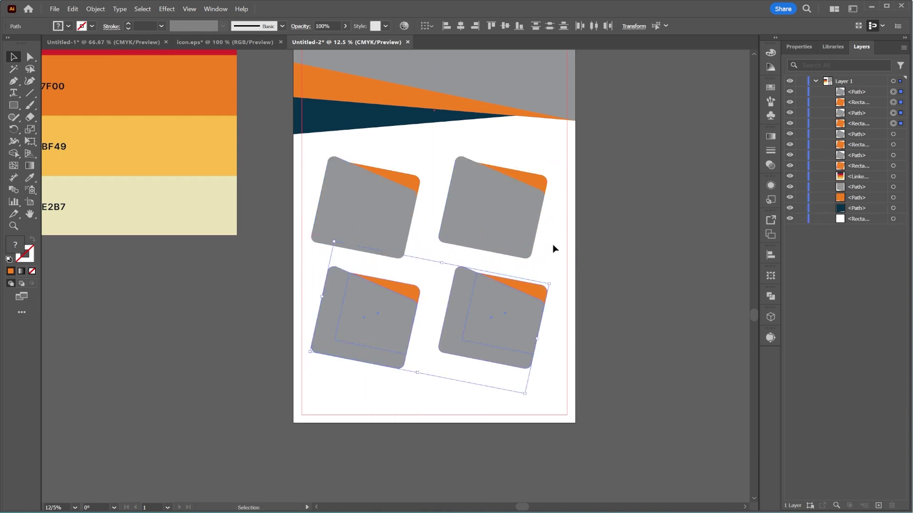
- Shorten the gray, orange and navy header shapes until the gray one is about 84 cm tall, and move the four cards up beneath them
scroll(542, 187, "down", 2)
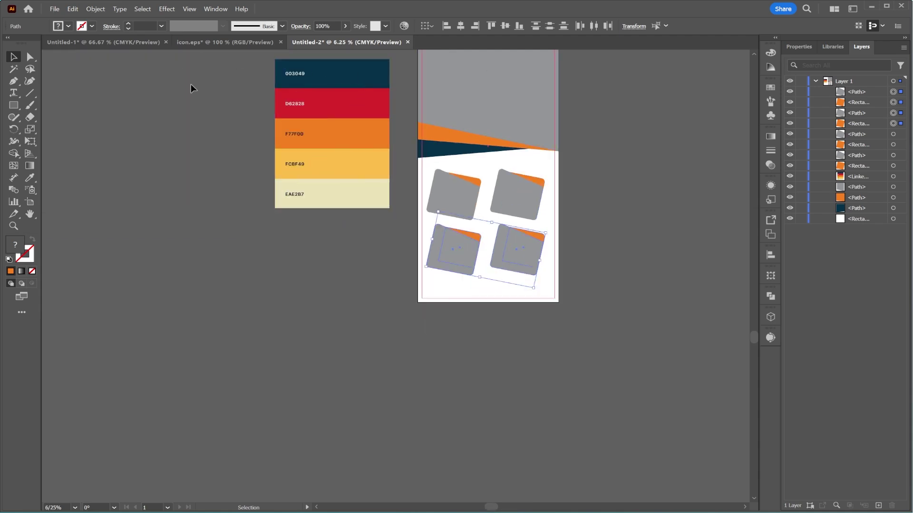
left_click_drag(561, 130, 563, 191)
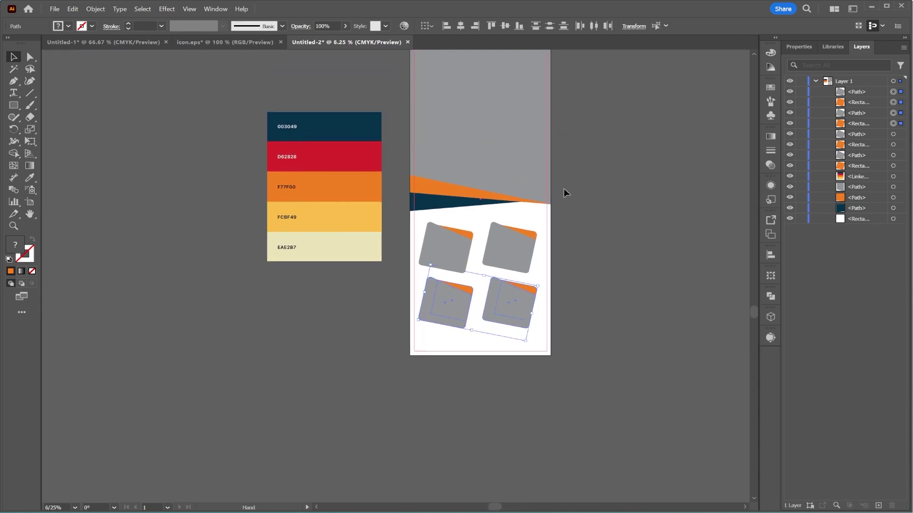
left_click_drag(395, 166, 480, 180)
left_click(588, 163)
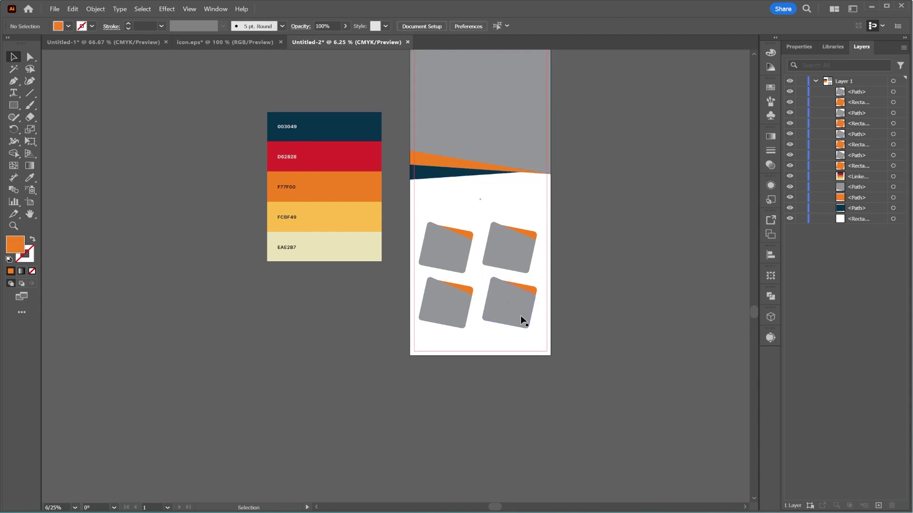
left_click_drag(466, 279, 446, 201)
left_click(584, 198)
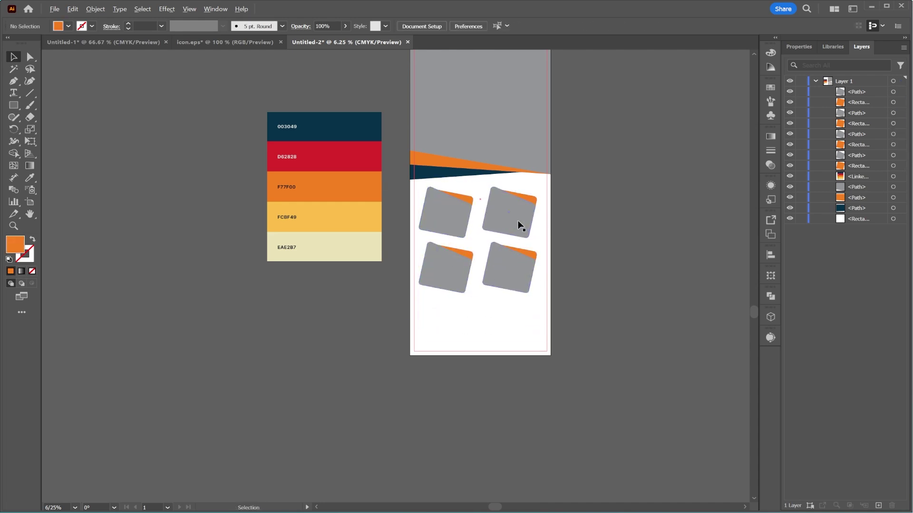
- Place the photo traditional-food-around-the-world-Travlinmad.jpg over the header at about 168.6 × 103.4 cm
scroll(519, 226, "up", 2)
key("space")
left_click_drag(587, 223, 573, 210)
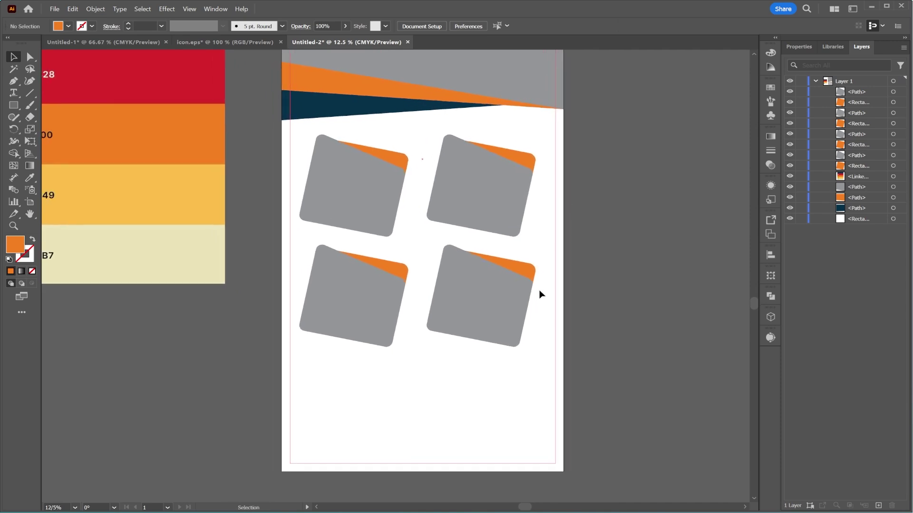
scroll(560, 148, "down", 2)
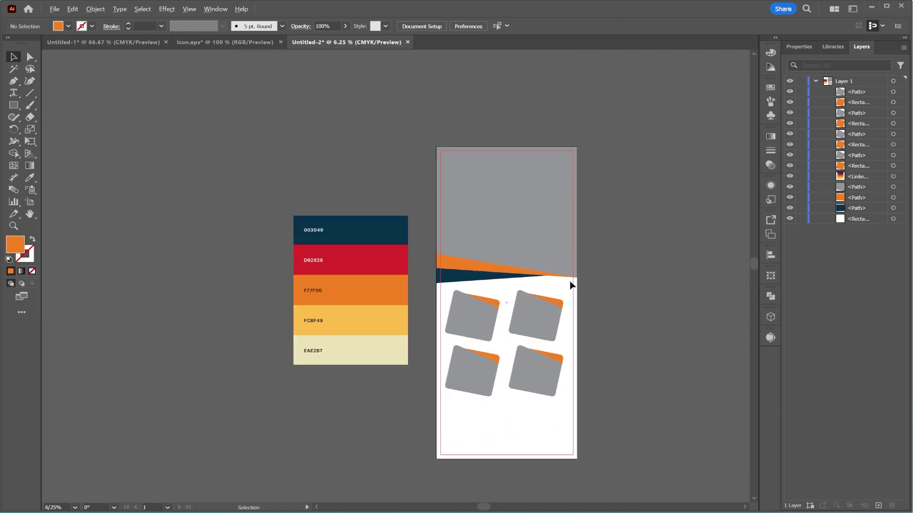
left_click(555, 206)
left_click(66, 10)
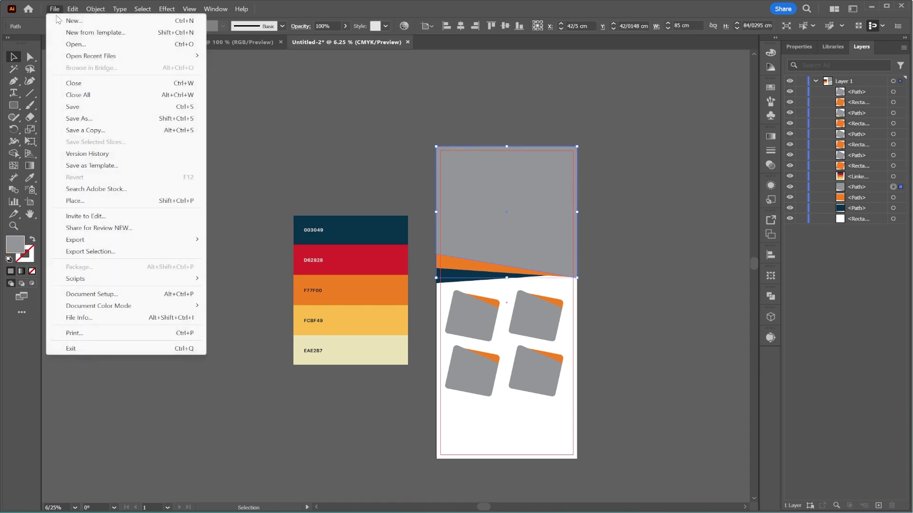
left_click(90, 201)
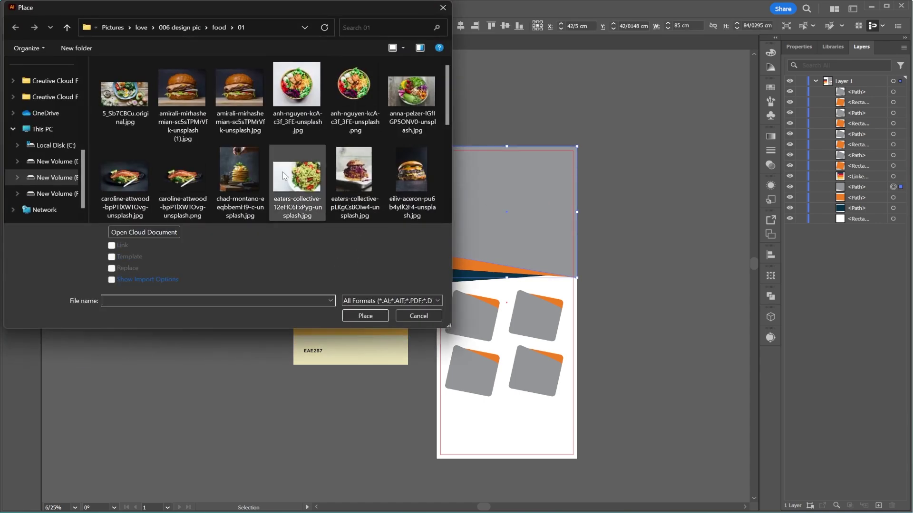
scroll(237, 180, "down", 3)
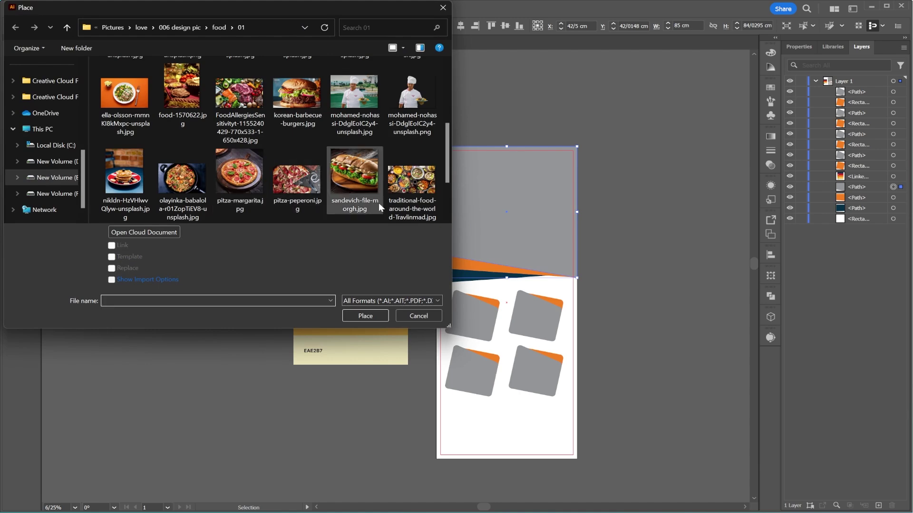
scroll(327, 182, "down", 3)
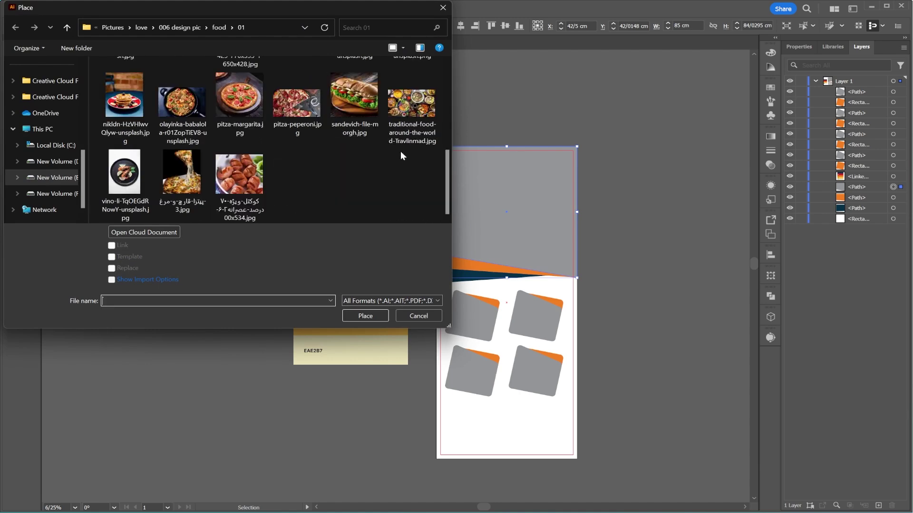
double_click(414, 119)
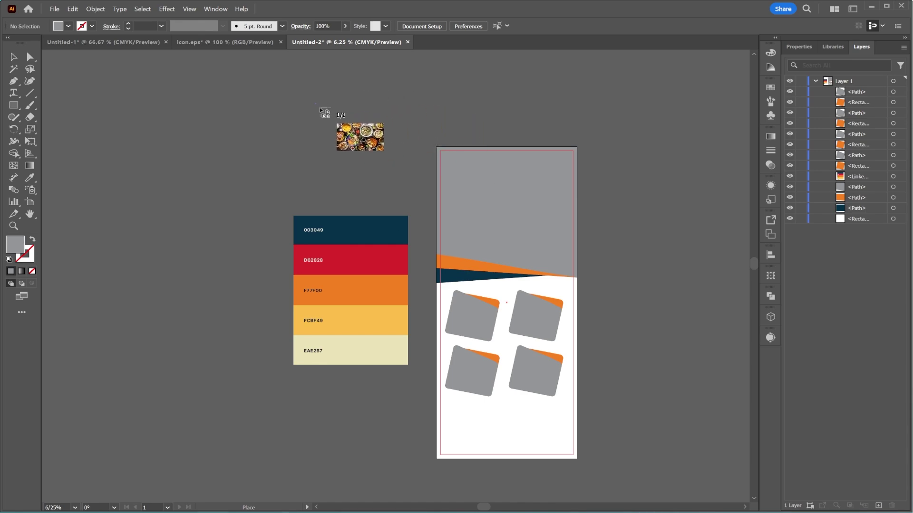
left_click_drag(314, 103, 594, 299)
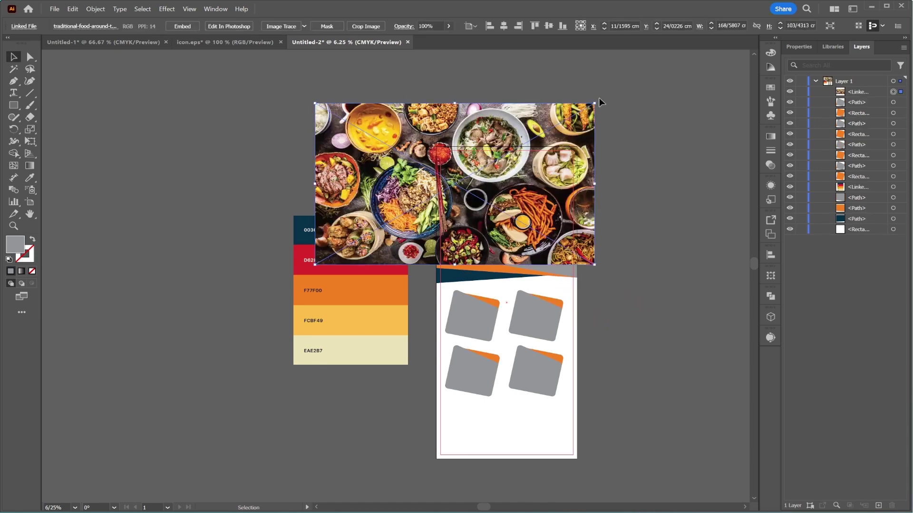
- Rotate the food photo 90° clockwise, center it over the header, and stack it directly beneath the gray header shape
left_click_drag(598, 100, 536, 323)
left_click_drag(487, 238, 541, 289)
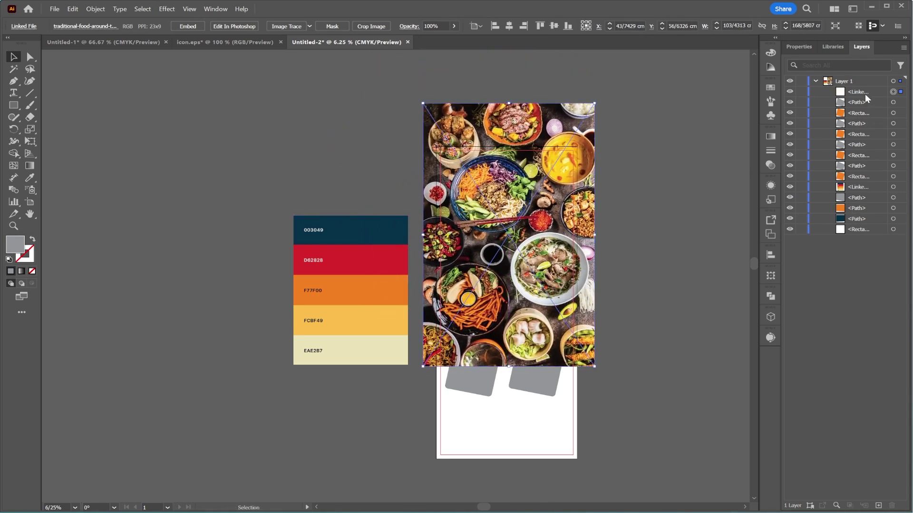
left_click_drag(866, 95, 865, 205)
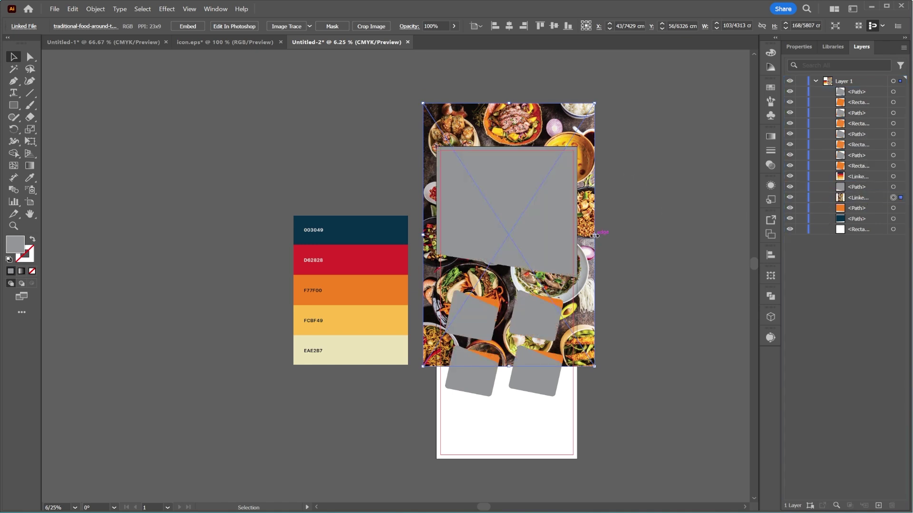
- Scale the food photo proportionally to about 85 × 138.5 cm so its sides match the artboard edges
left_click_drag(595, 236, 577, 235)
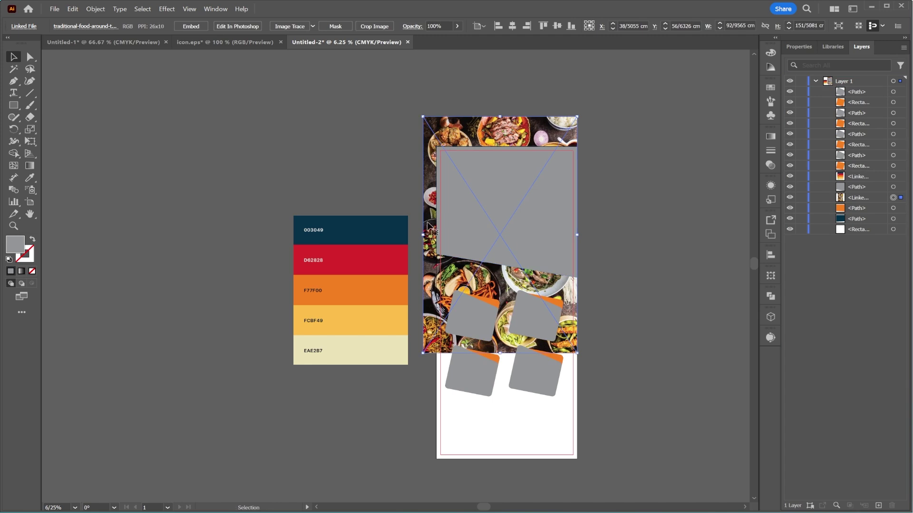
left_click_drag(423, 235, 437, 235)
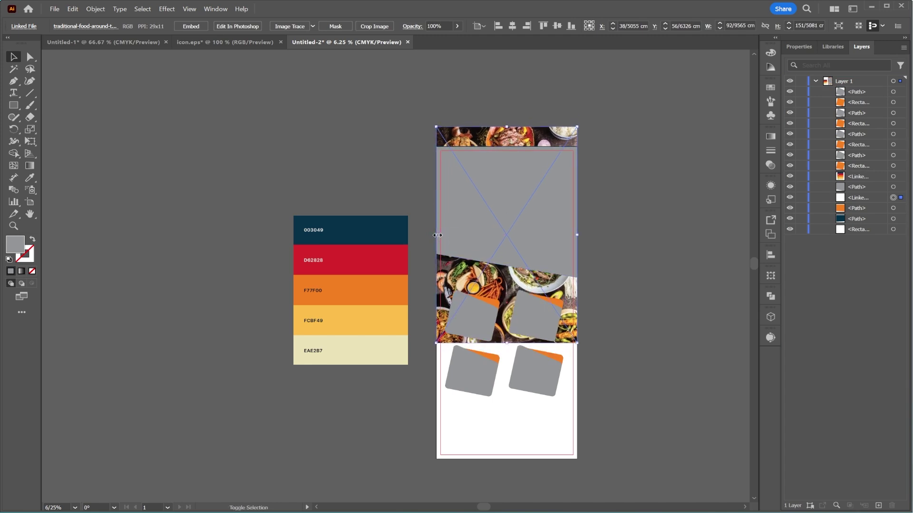
left_click(893, 187, "shift")
right_click(579, 188)
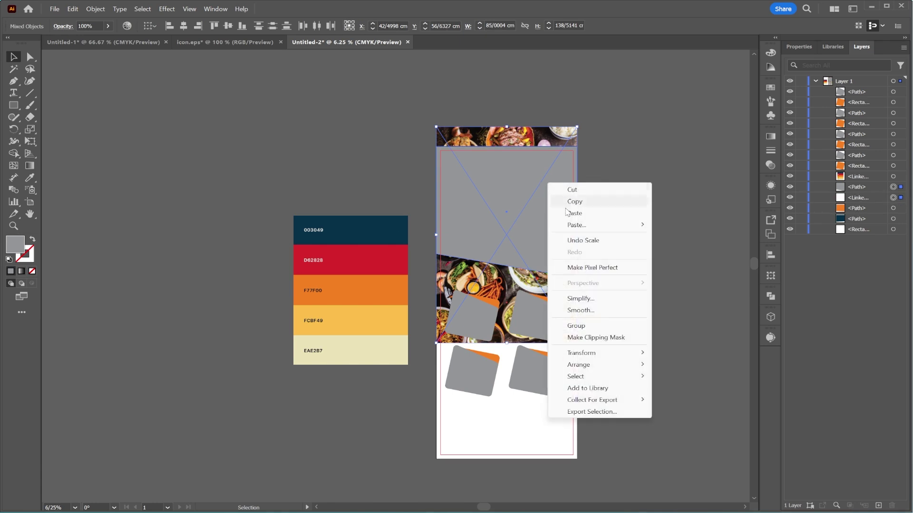
left_click(600, 336)
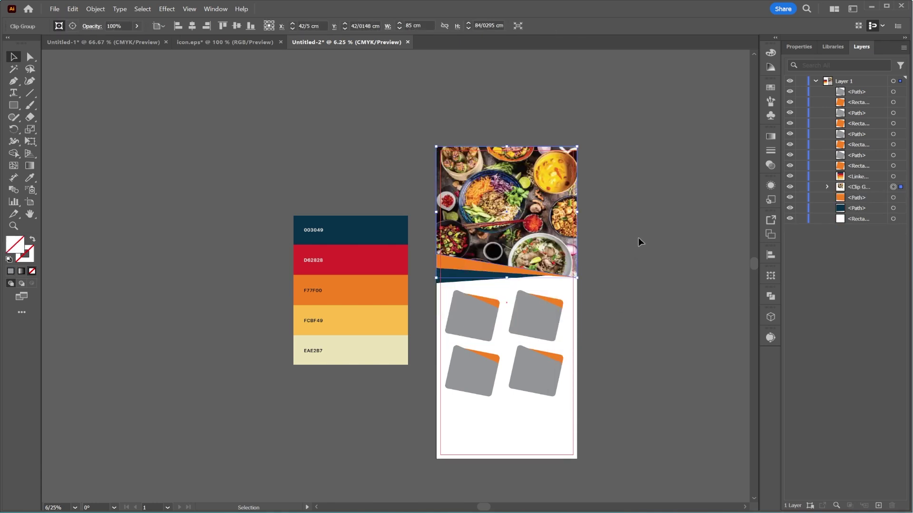
left_click(616, 224)
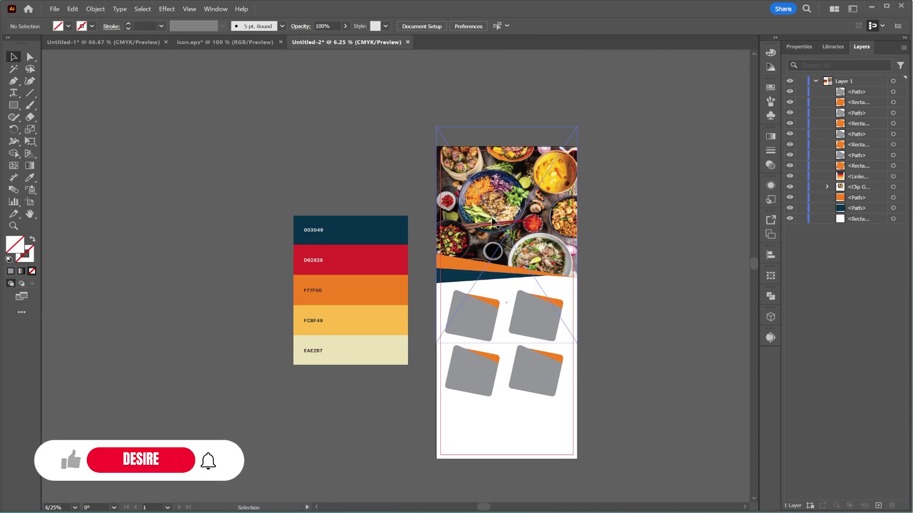
key("ctrl")
key("ctrl+z")
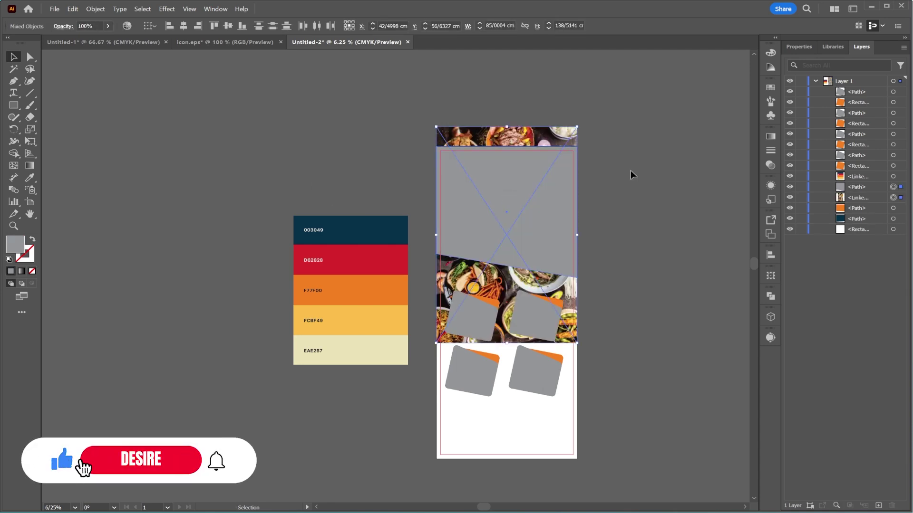
- Duplicate the gray header shape and set the copy aside, left of the color palette
left_click(527, 182)
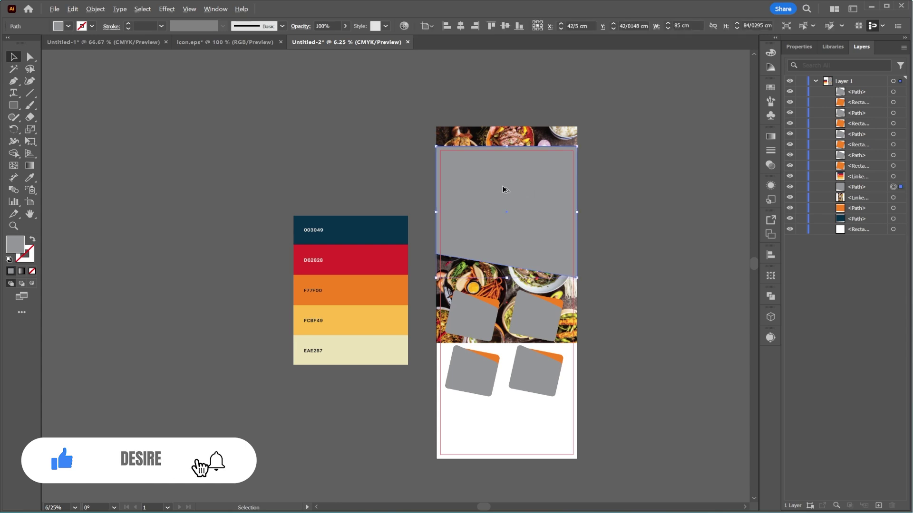
left_click_drag(492, 190, 193, 184)
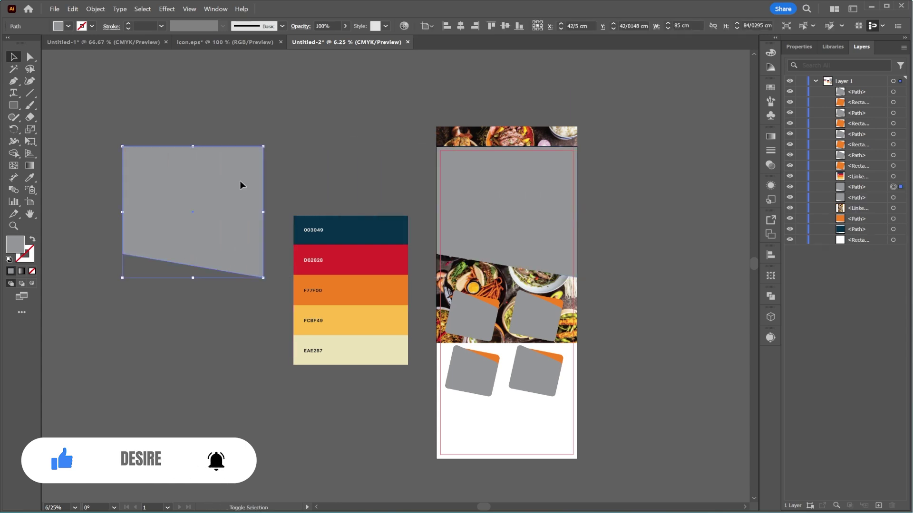
left_click(598, 199)
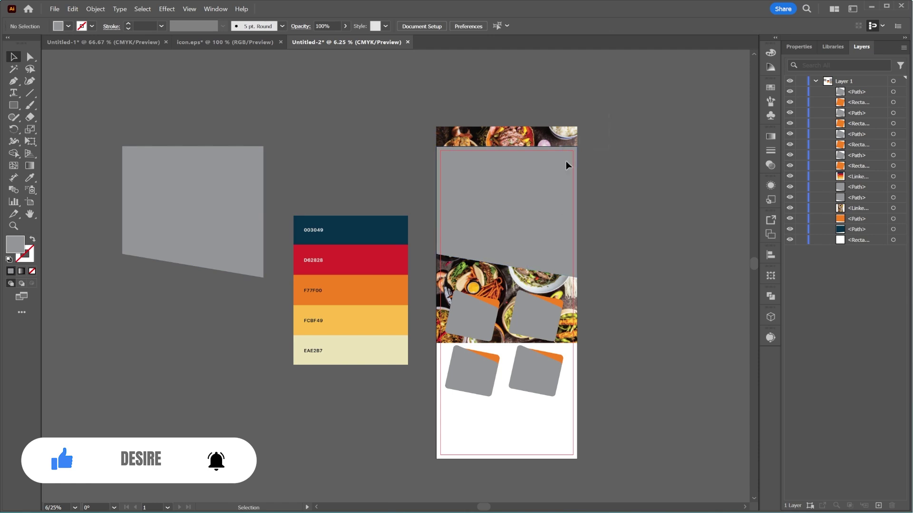
left_click(520, 193)
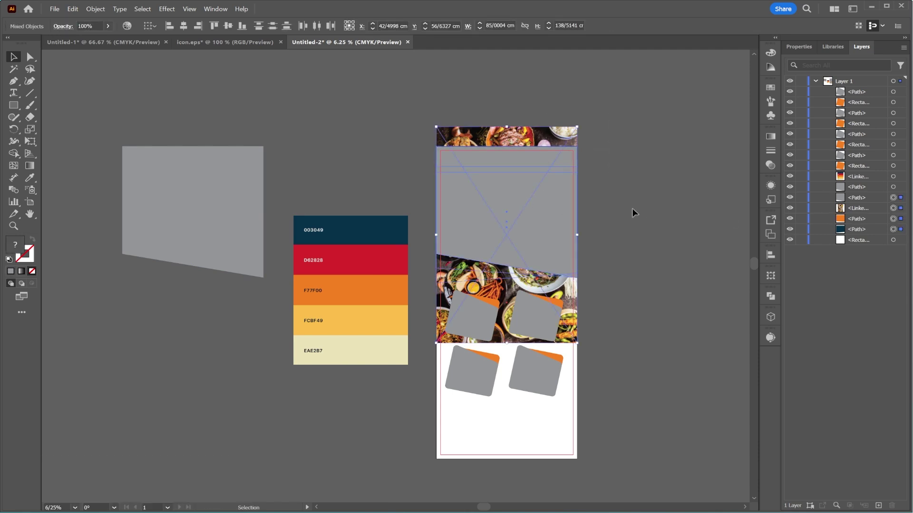
left_click(613, 137)
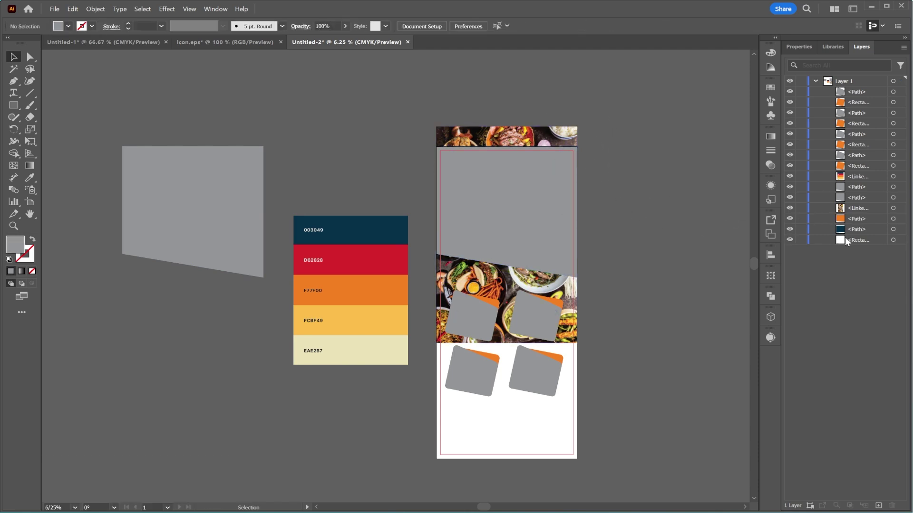
- Make a clipping mask from the header food photo and the original gray header shape directly above it
left_click(900, 210)
left_click(901, 199, "shift")
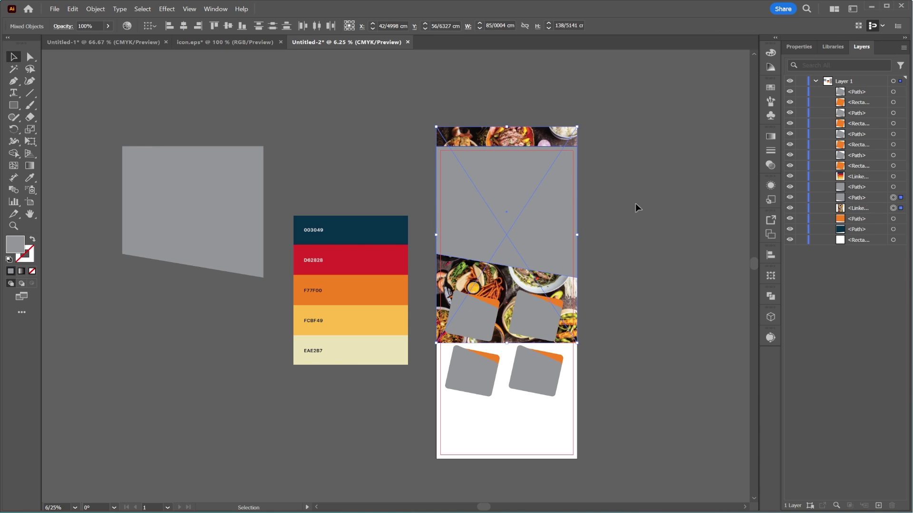
right_click(485, 184)
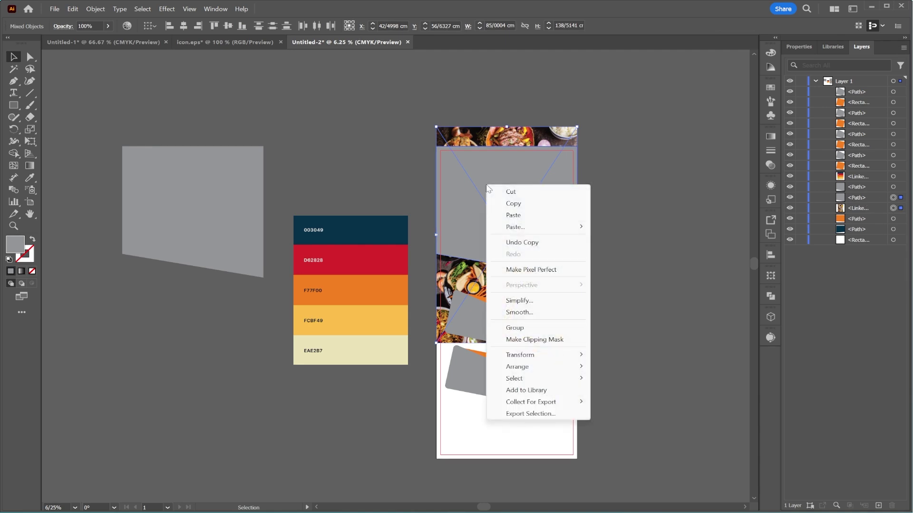
left_click(529, 338)
left_click(599, 222)
- Center the gray header copy horizontally on the artboard over the photo and fill it with the palette's orange F77F00
left_click(209, 196)
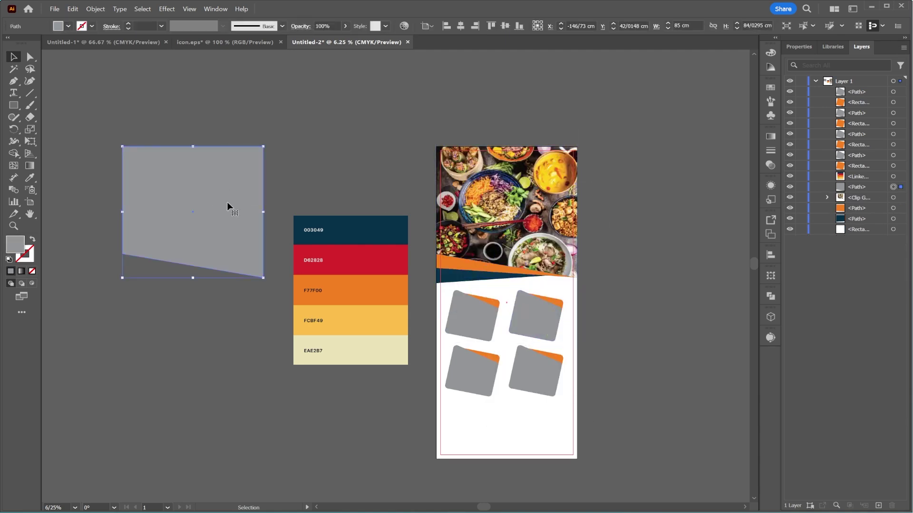
left_click(460, 26)
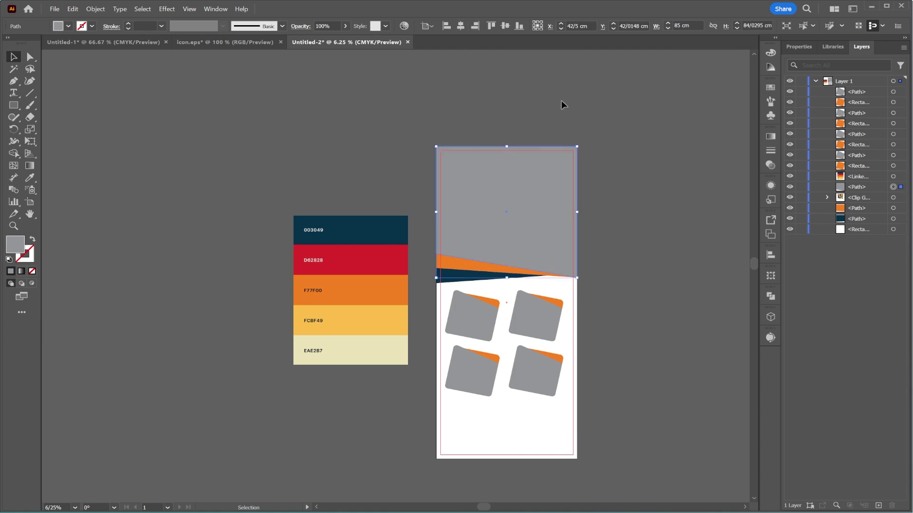
left_click(30, 177)
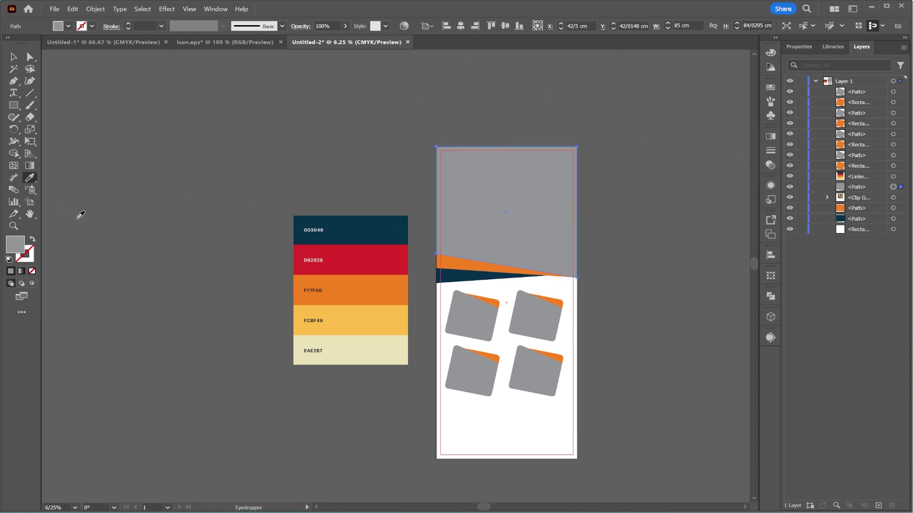
left_click(376, 290)
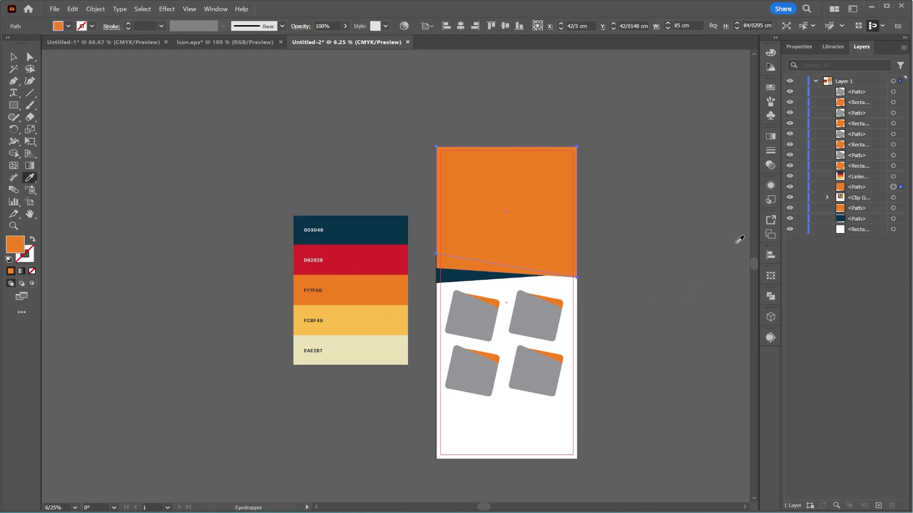
- Set the orange header shape's blend mode to Overlay and lower its opacity to 9%
left_click(770, 166)
left_click(677, 147)
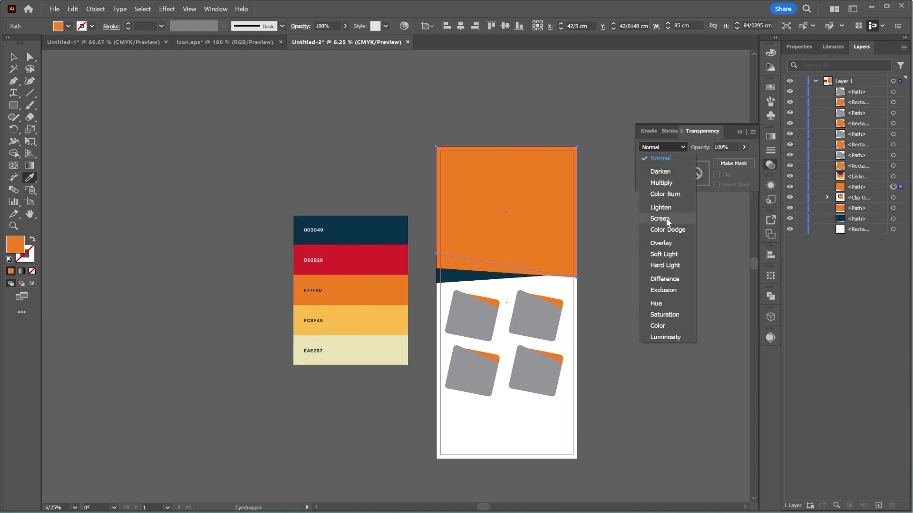
left_click(668, 241)
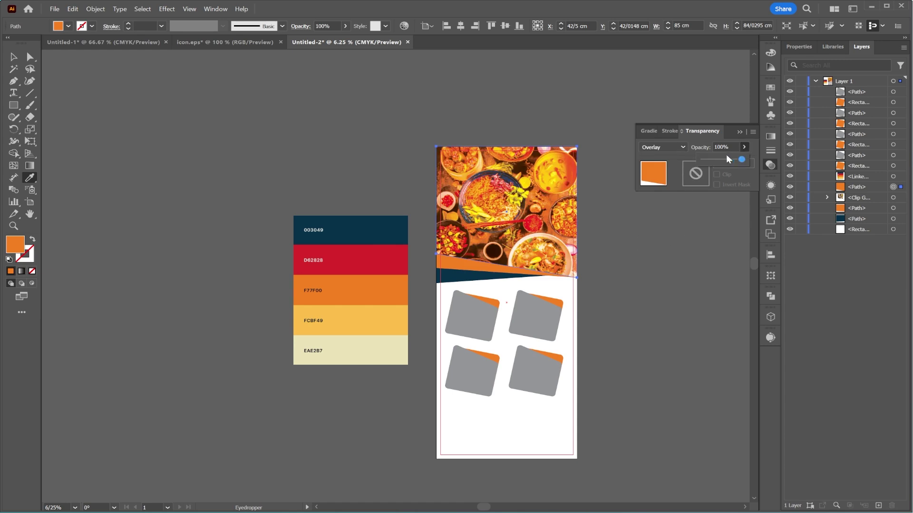
left_click_drag(726, 155, 705, 159)
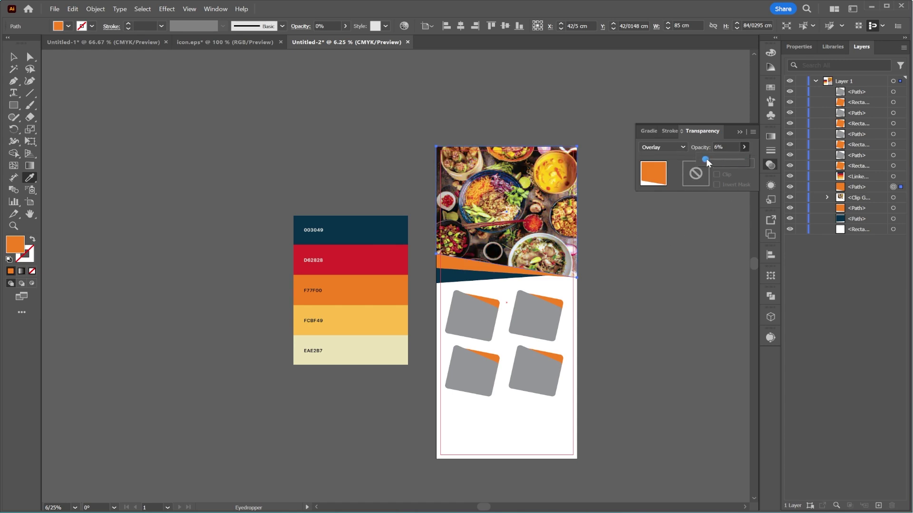
left_click_drag(715, 160, 704, 159)
- Recolor the header overlay with the palette's navy 003049 and set its opacity to 41%
left_click(377, 230)
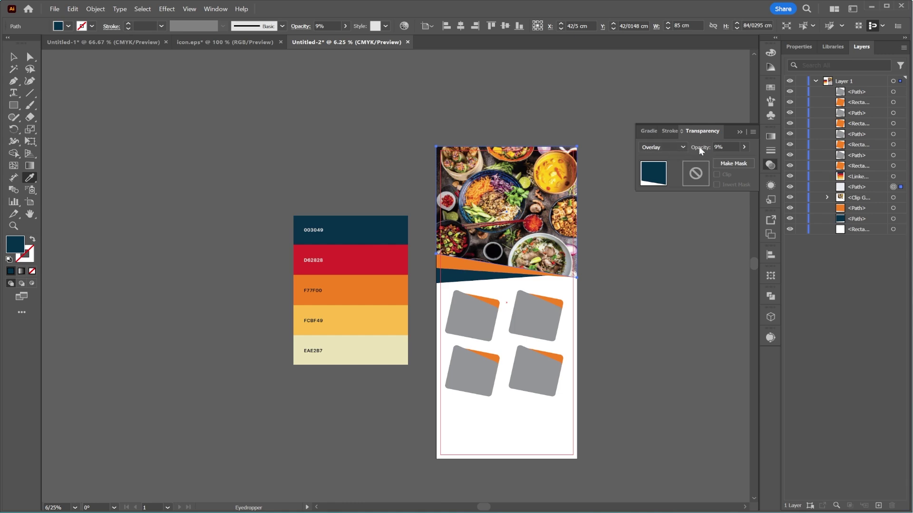
left_click_drag(735, 162, 717, 156)
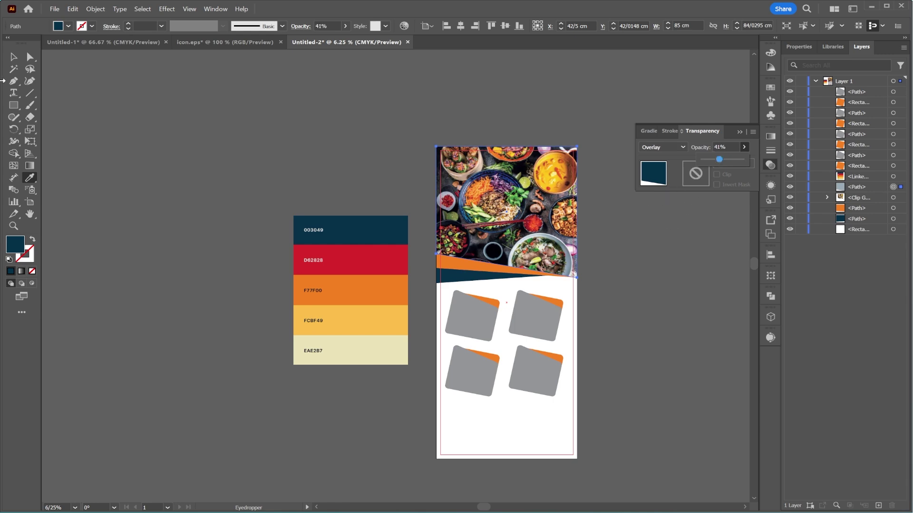
left_click(15, 57)
left_click(177, 115)
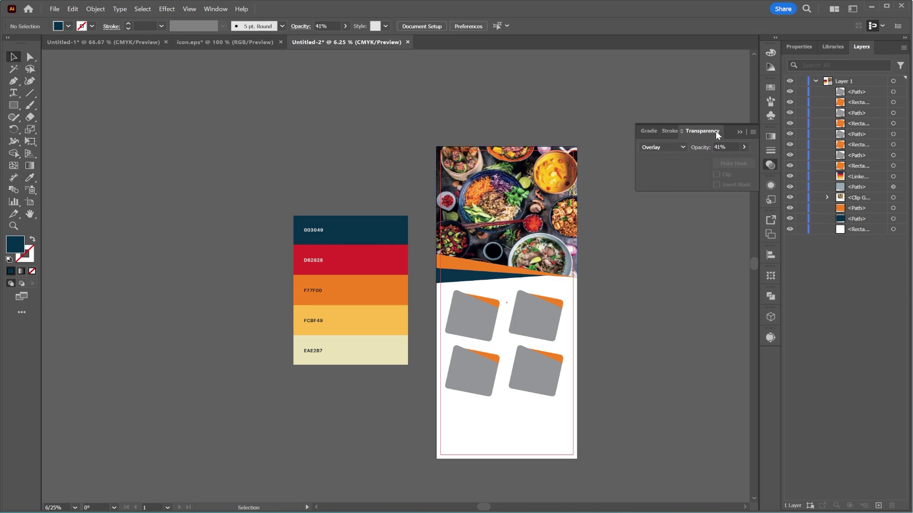
left_click(737, 131)
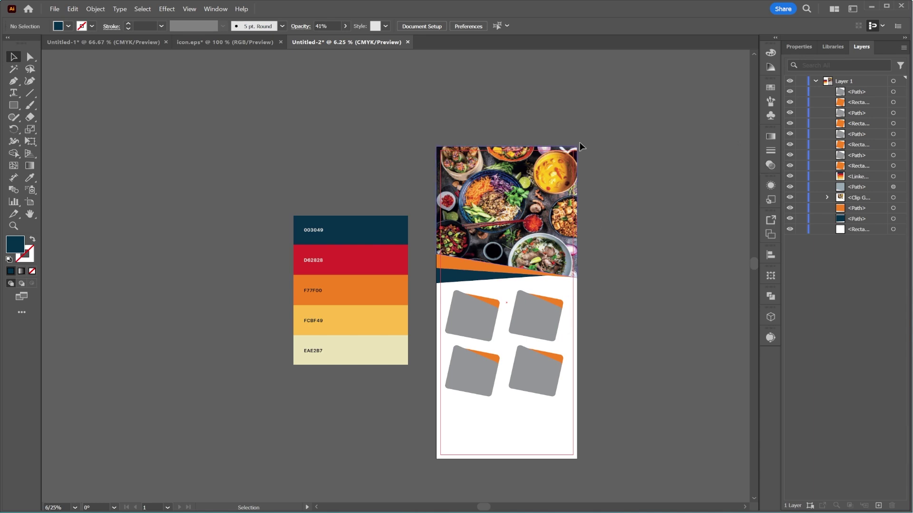
- Place eaters-collective-12eHC6FxPyg-unsplash.jpg over the upper-left card at about 49.6 × 33.1 cm and stack it directly beneath the gray card shape
scroll(525, 339, "up", 1, "alt")
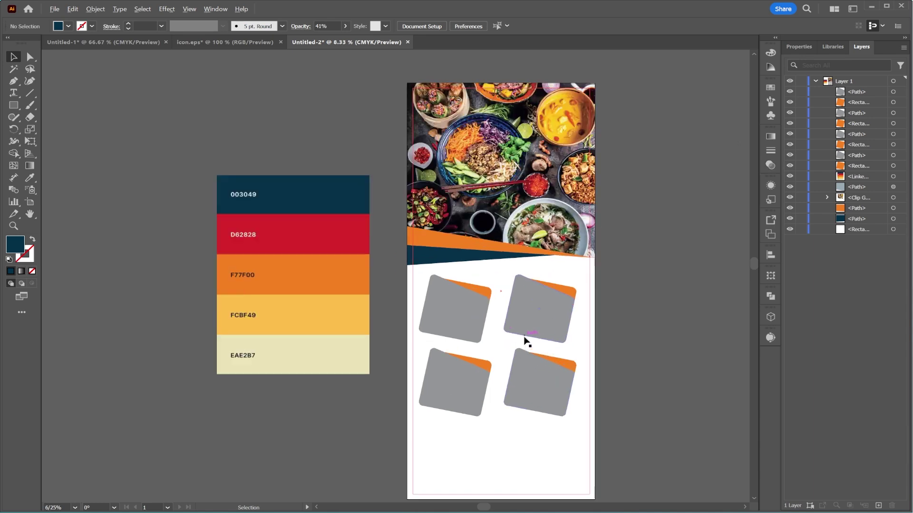
left_click(444, 315)
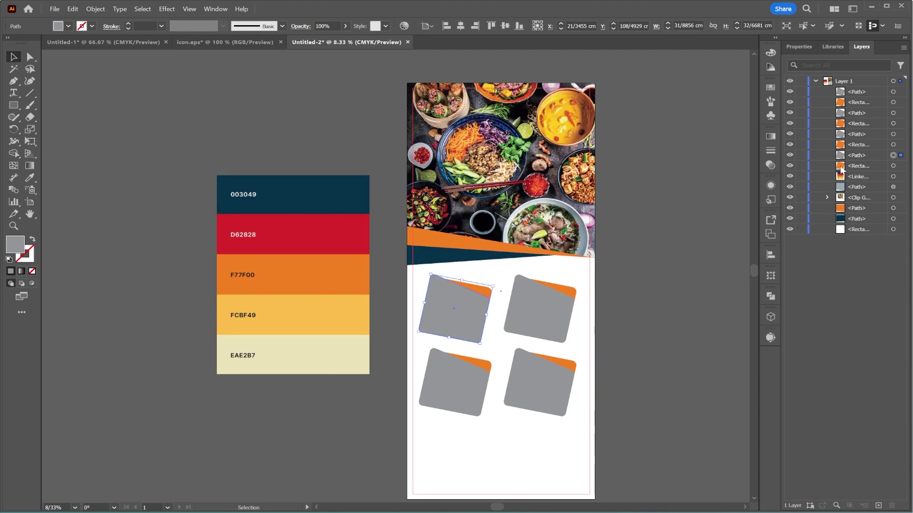
left_click(54, 9)
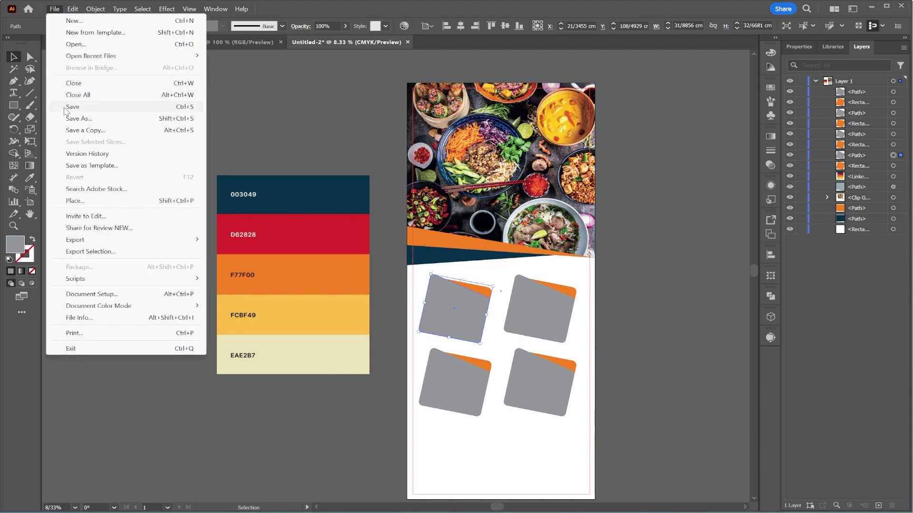
left_click(71, 200)
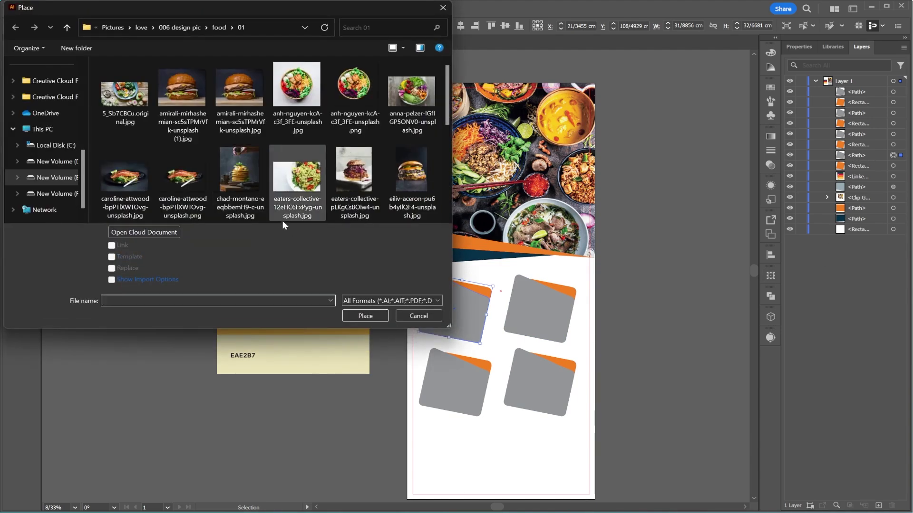
double_click(308, 180)
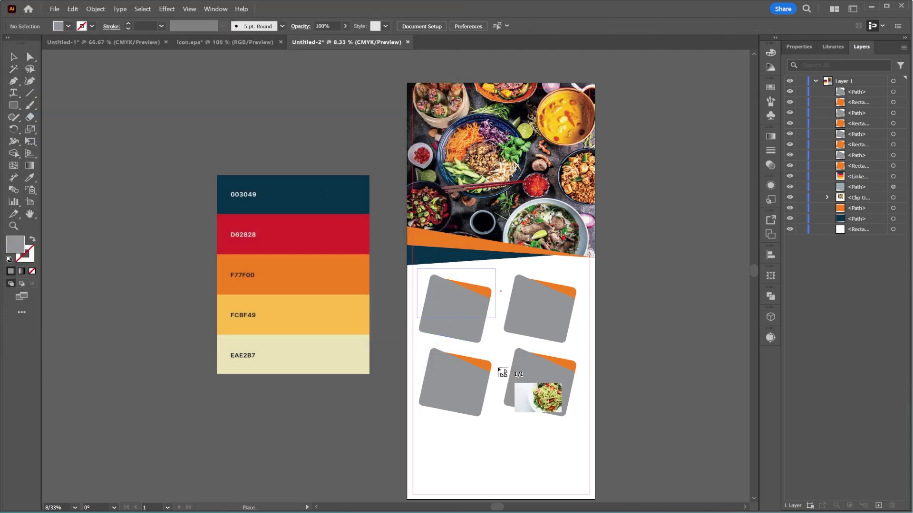
left_click(415, 266)
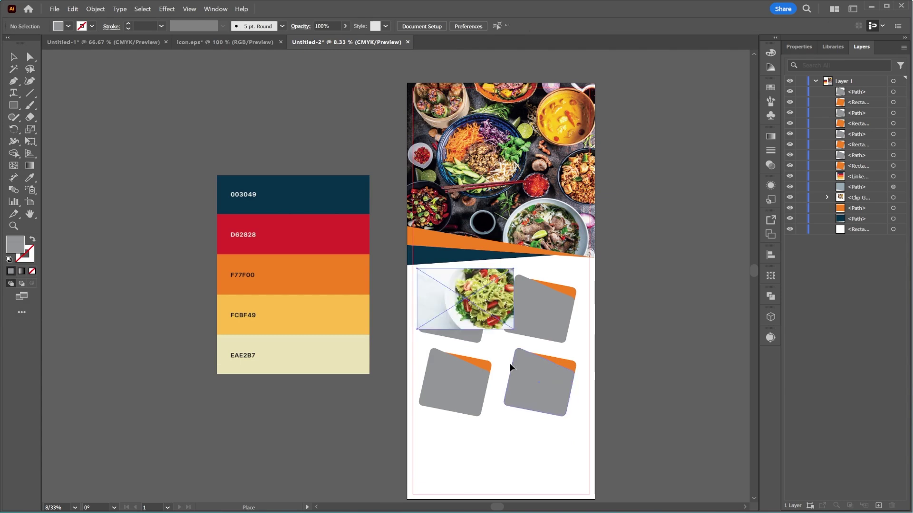
left_click_drag(475, 305, 455, 344)
left_click_drag(861, 94, 870, 177)
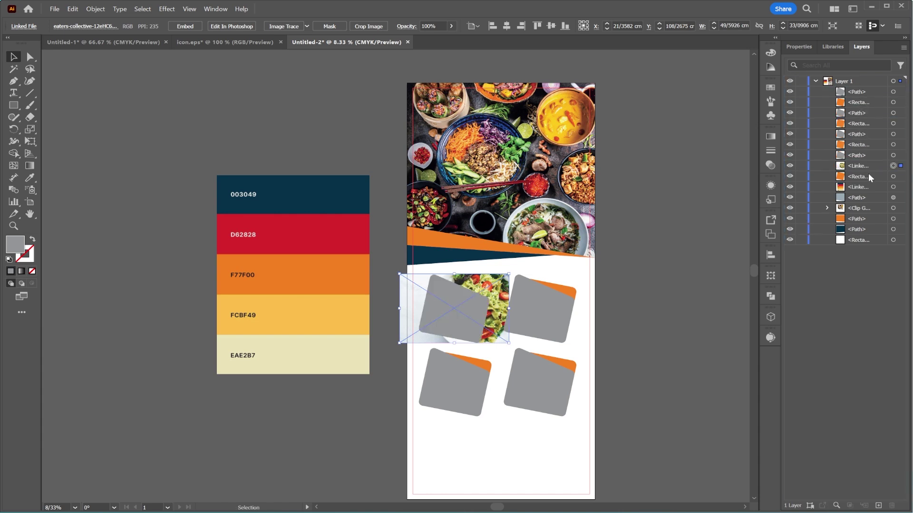
- Clip the pasta salad photo to the upper-left gray card shape and shift it slightly left within the mask
left_click(901, 156, "shift")
right_click(467, 298)
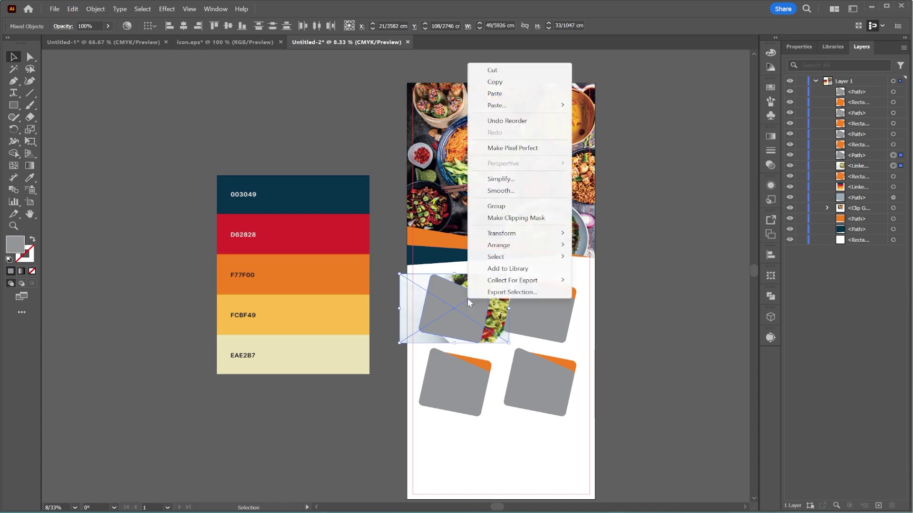
left_click(501, 219)
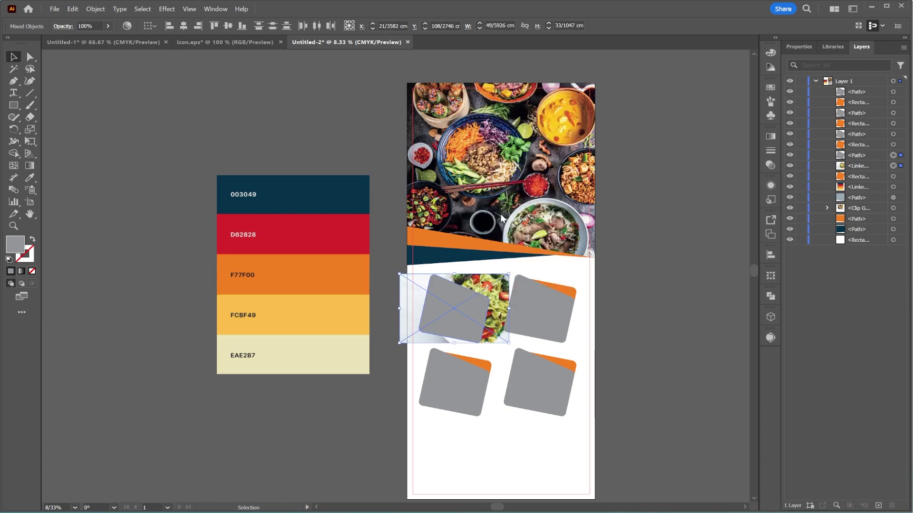
double_click(463, 309)
left_click_drag(462, 315, 455, 314)
double_click(540, 312)
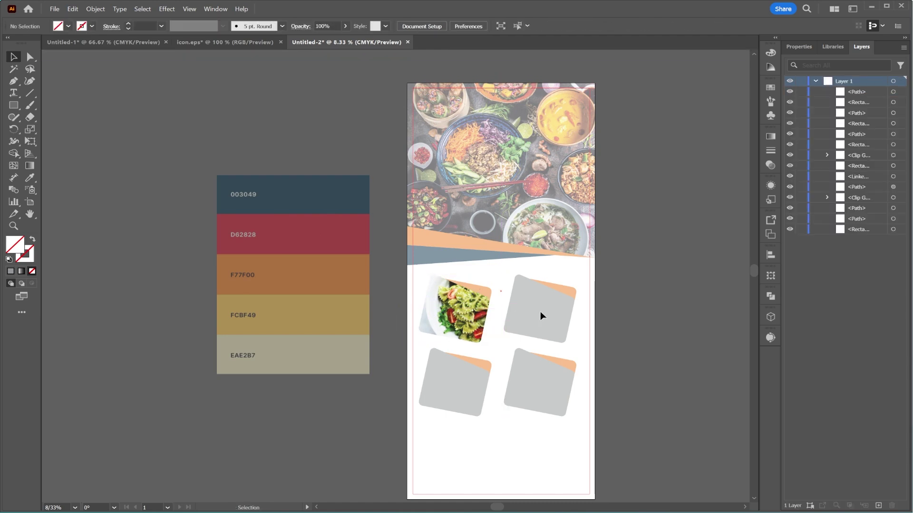
- Place the anna-pelzer salad bowl JPG over the upper-right card and stack it directly beneath the gray card shape
left_click(539, 311)
left_click(54, 9)
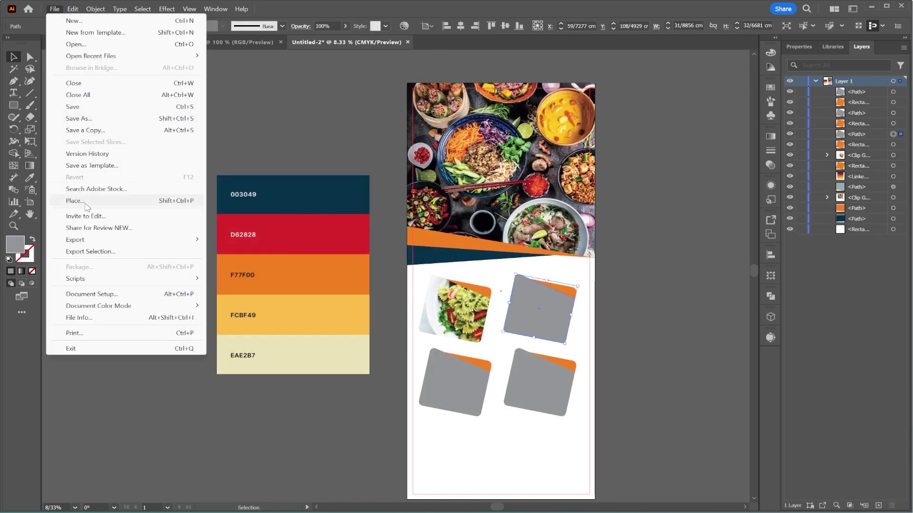
left_click(81, 204)
double_click(361, 97)
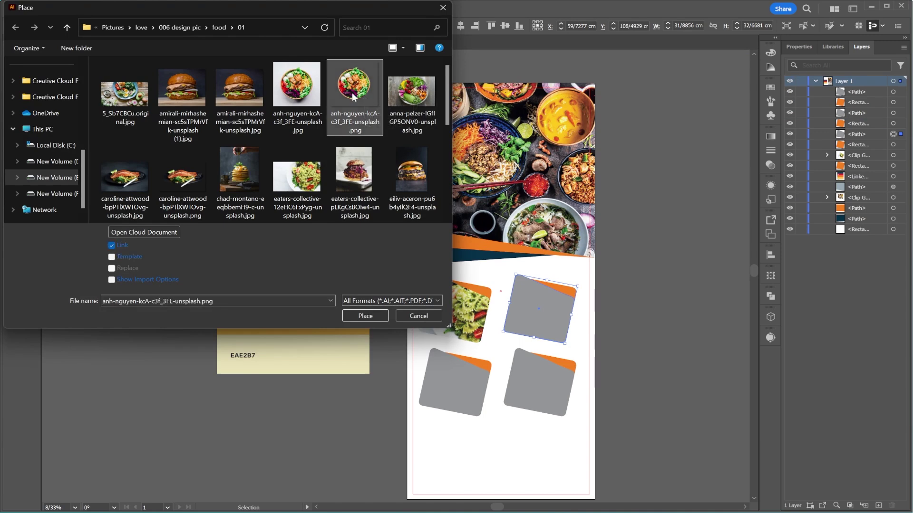
left_click_drag(499, 268, 574, 339)
left_click_drag(569, 319, 536, 347)
left_click_drag(860, 91, 857, 151)
- Clip the salad bowl photo to the upper-right gray card shape and shift it right within the mask
left_click(901, 134, "shift")
right_click(550, 305)
left_click(632, 222)
double_click(552, 296)
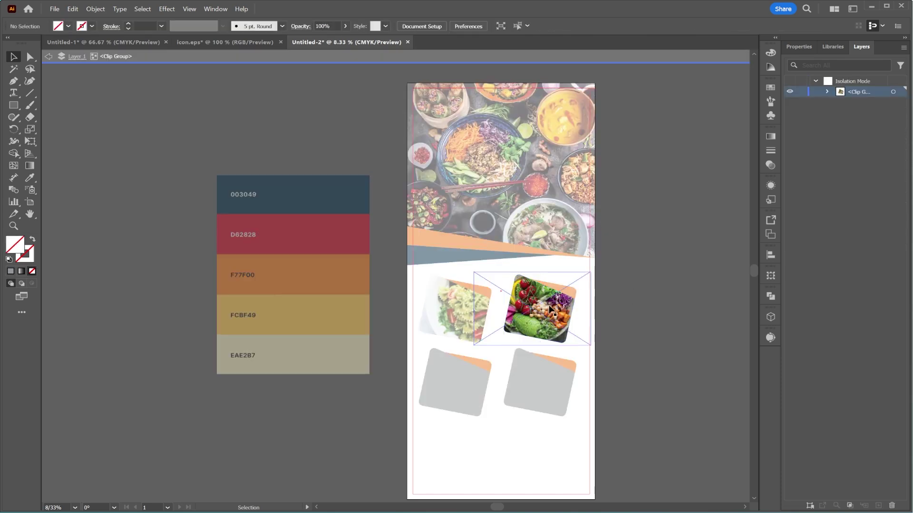
left_click_drag(552, 310, 569, 312)
double_click(639, 289)
- Place the salad-plate JPG with the orange background over the lower-left card, about 54.7 cm wide, and stack it directly beneath the gray card shape
left_click(454, 390)
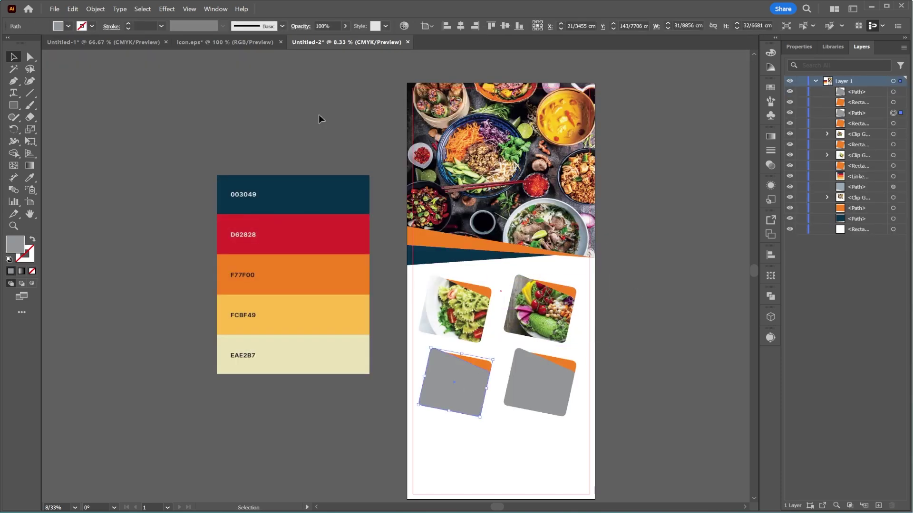
left_click(54, 9)
left_click(76, 215)
scroll(294, 187, "down", 1)
left_click(136, 180)
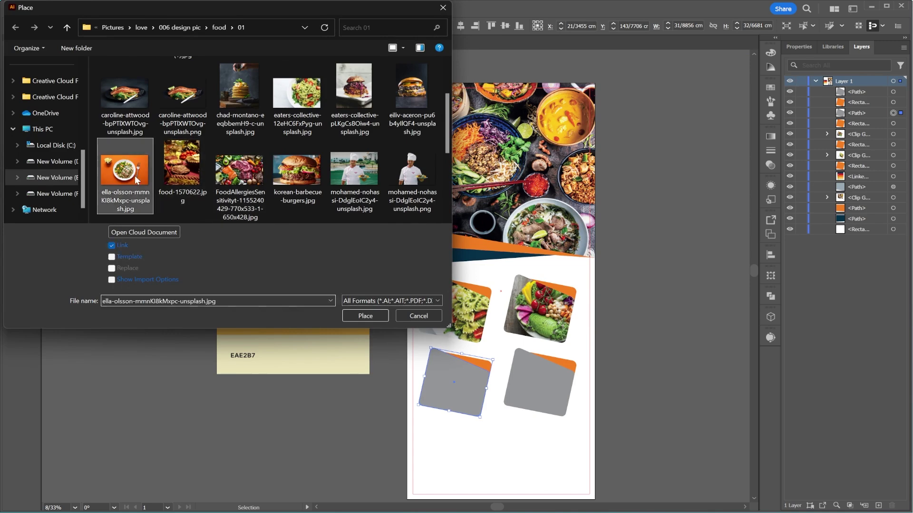
double_click(136, 179)
left_click_drag(413, 341, 533, 417)
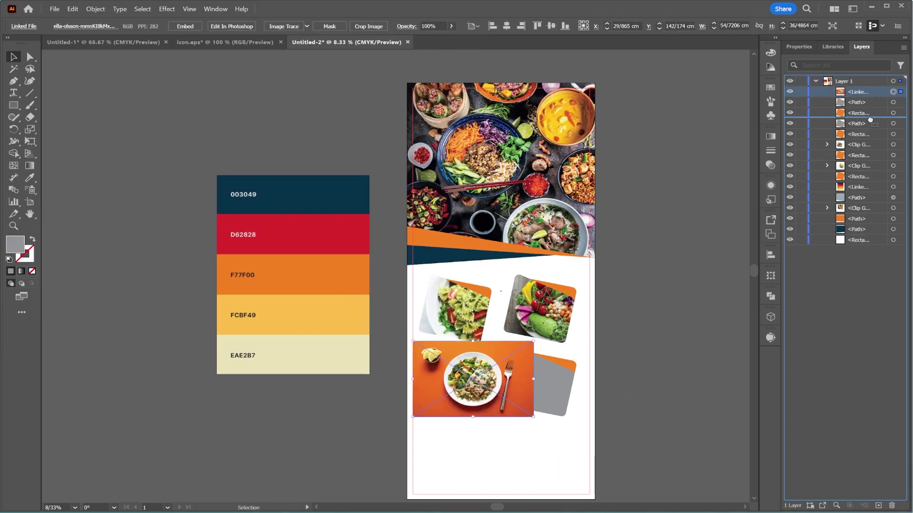
left_click_drag(869, 119, 873, 131)
- Clip the salad-plate photo to the lower-left gray card shape and shift it left so the plate sits inside the mask
left_click(900, 113, "shift")
right_click(458, 373)
left_click(504, 276)
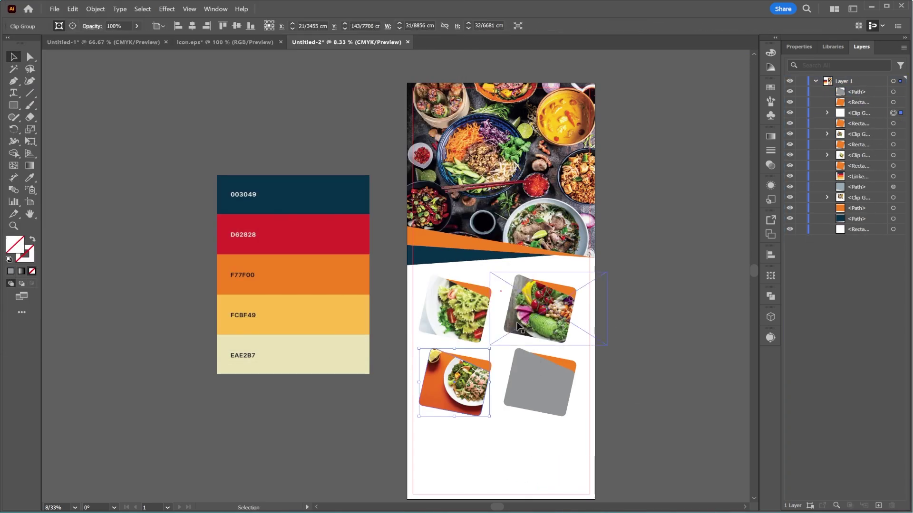
double_click(460, 393)
left_click_drag(461, 395, 450, 394)
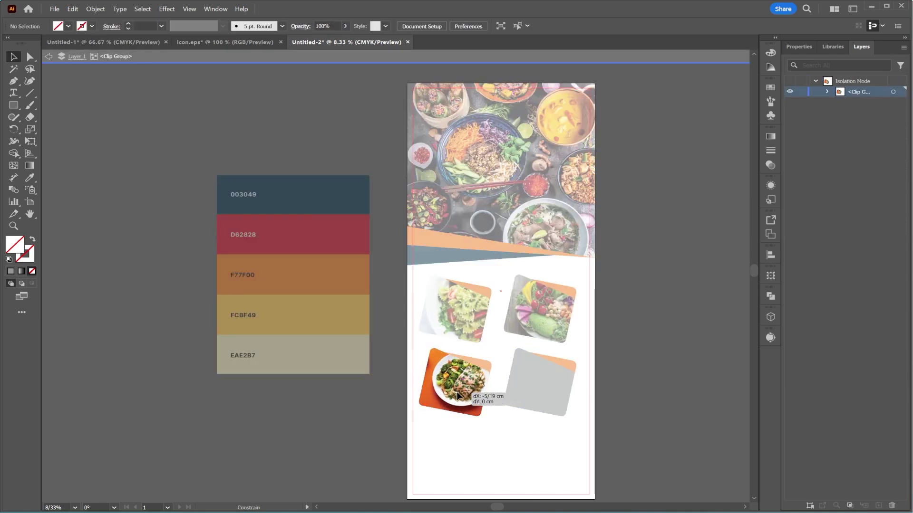
double_click(623, 381)
- Enlarge the salad-plate photo proportionally within the lower-left card's mask
double_click(480, 387)
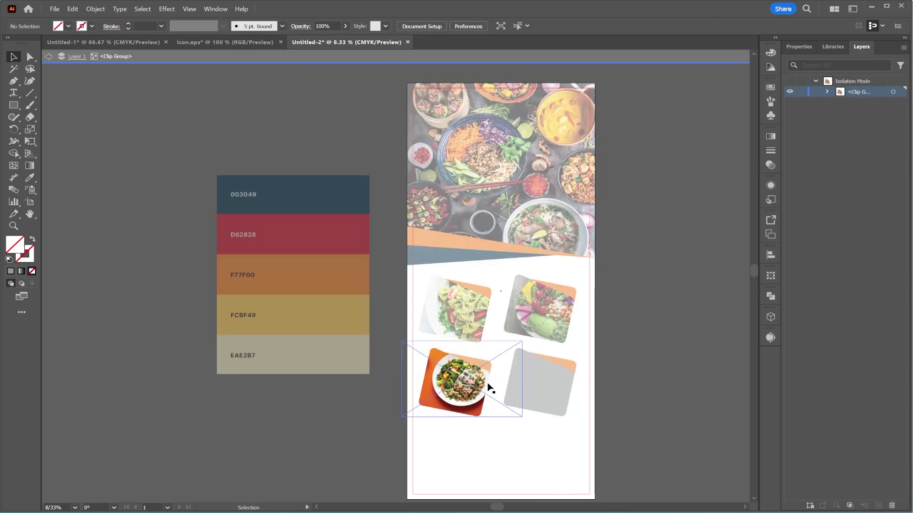
left_click_drag(522, 383, 533, 380)
double_click(525, 375)
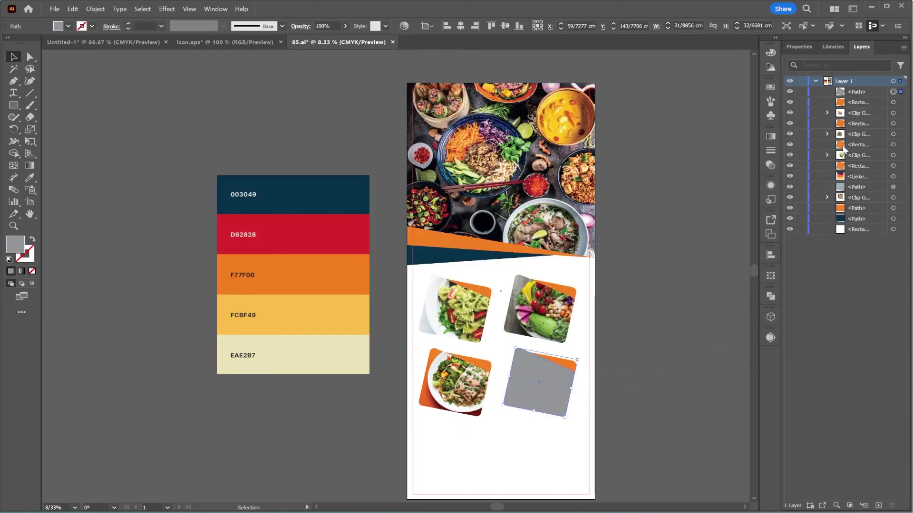
- Place the pancake stack JPG over the lower-right card and stack it directly beneath the gray card shape
left_click(54, 8)
left_click(119, 201)
scroll(328, 192, "down", 5)
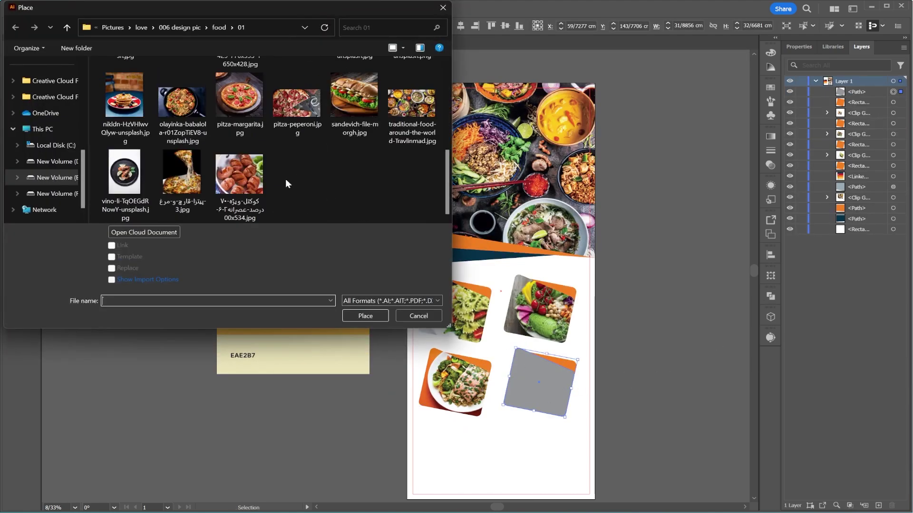
double_click(124, 94)
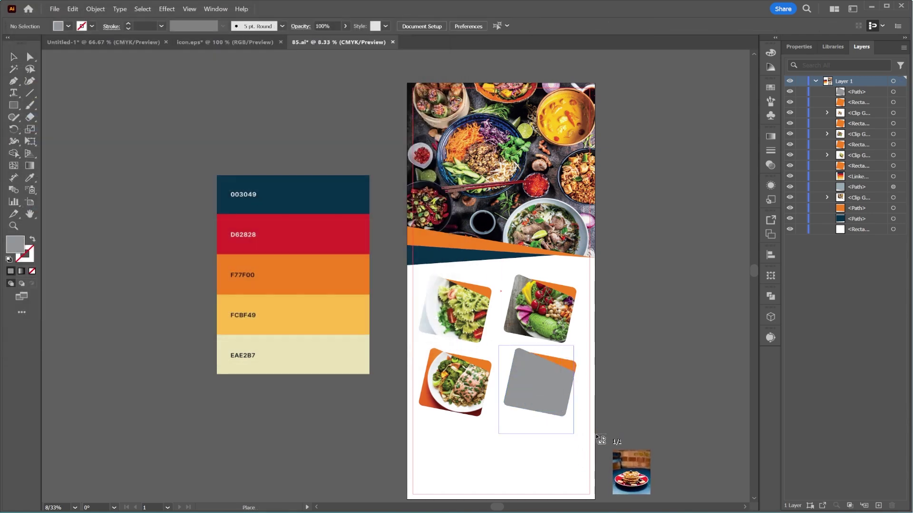
left_click_drag(596, 436, 596, 436)
left_click_drag(562, 406, 562, 391)
left_click_drag(863, 92, 863, 108)
- Clip the pancake photo to the lower-right gray card shape
left_click(892, 92, "shift")
right_click(532, 384)
left_click(582, 303)
left_click(632, 317)
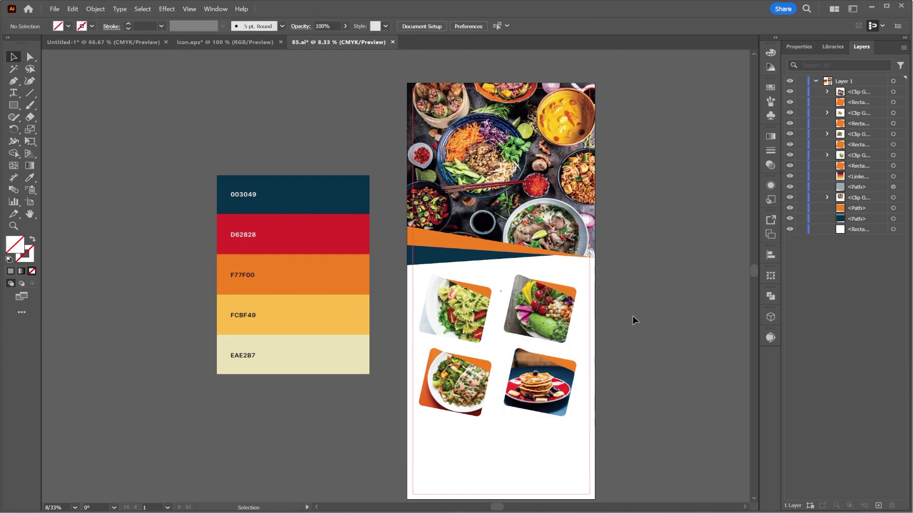
- Create an 85 × 100 cm rectangle and fill it with the palette's cream color EAE2B7
scroll(604, 316, "down", 2)
scroll(573, 312, "right", 2)
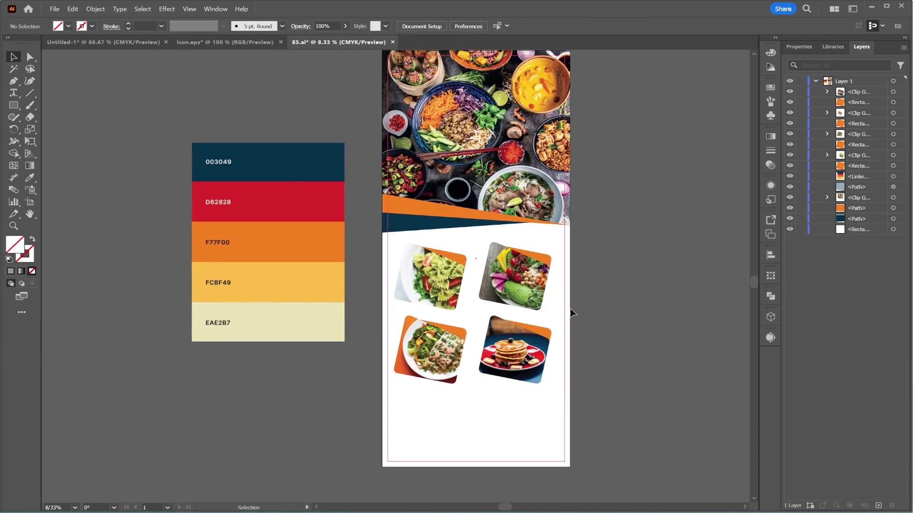
left_click(114, 202)
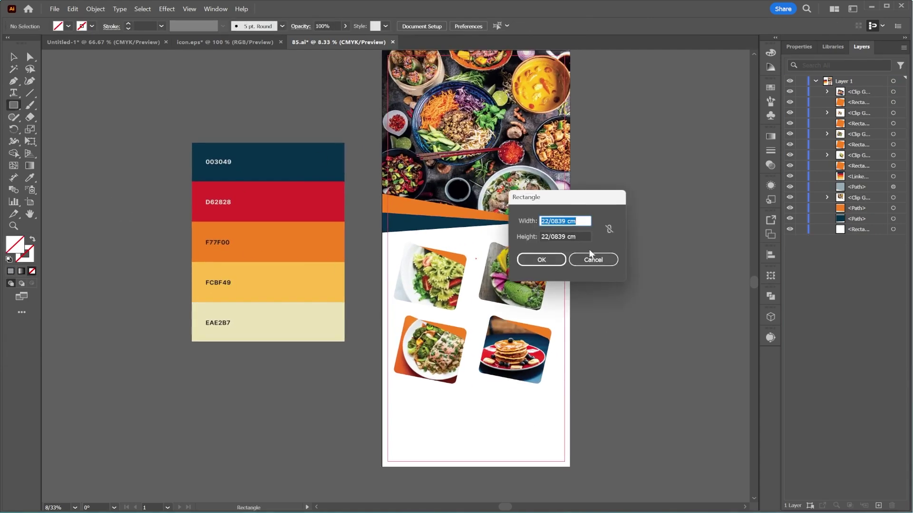
type("85")
key("Tab")
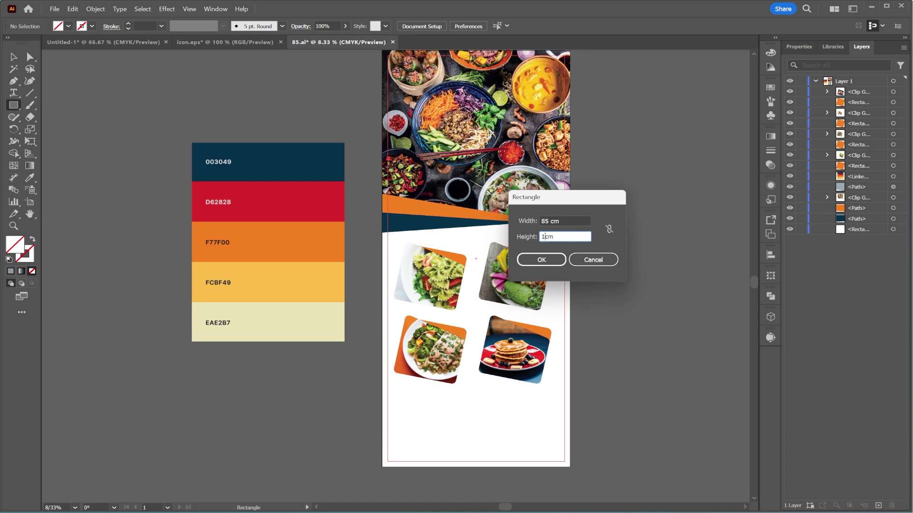
type("100")
left_click(546, 261)
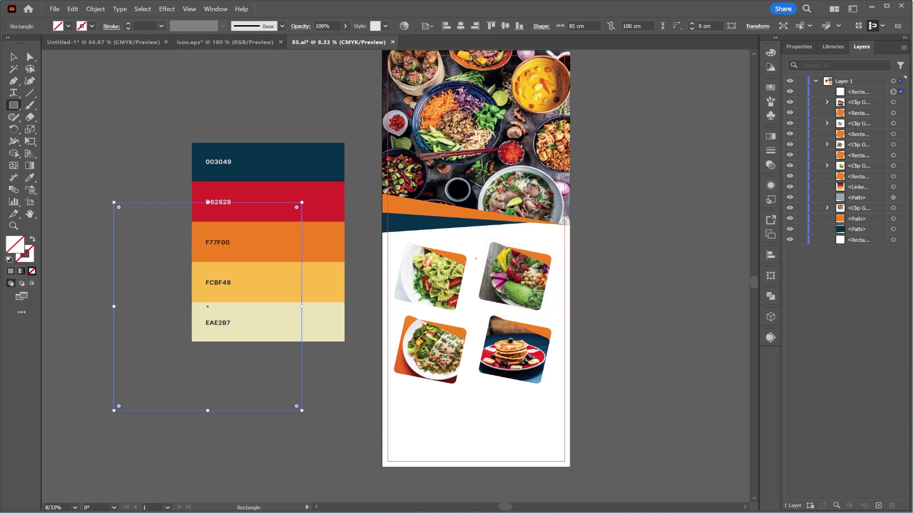
left_click(29, 180)
left_click(317, 305)
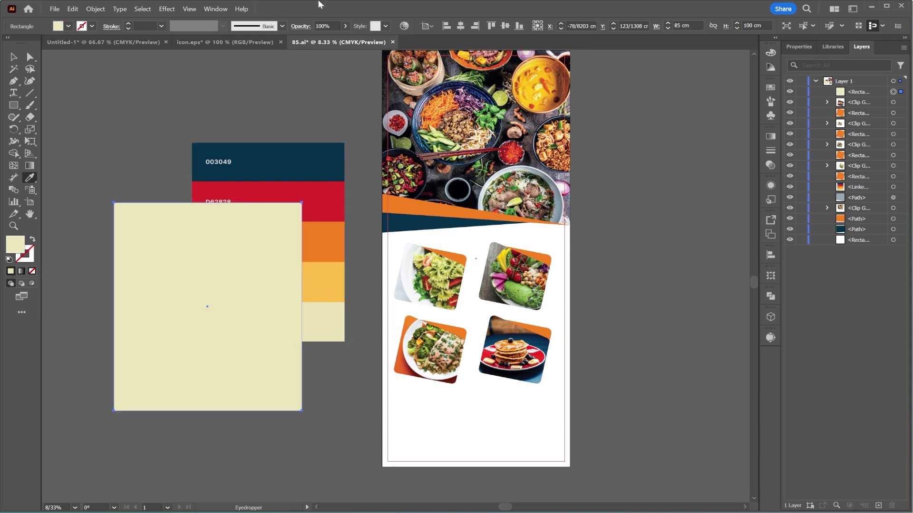
- Align the cream rectangle to the artboard's bottom and horizontal center, and extend its upper edge to a height of about 123.7 cm
left_click(517, 27)
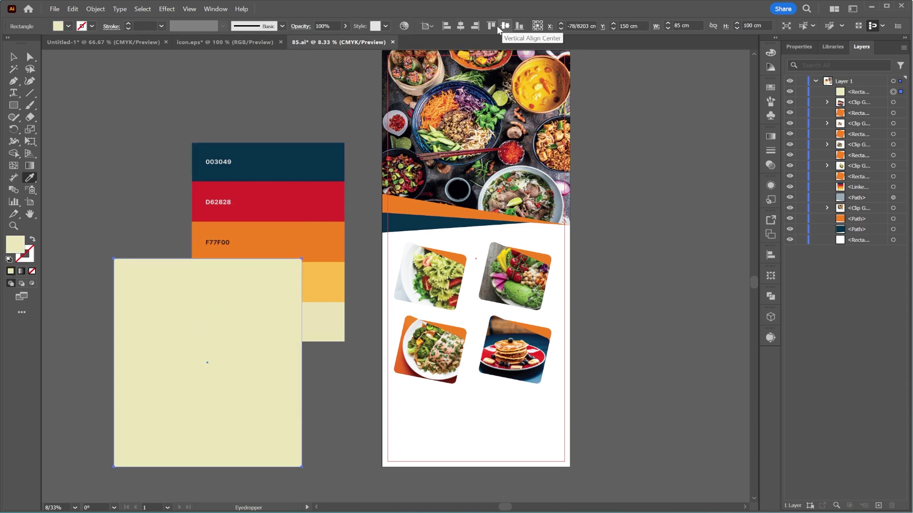
left_click(460, 27)
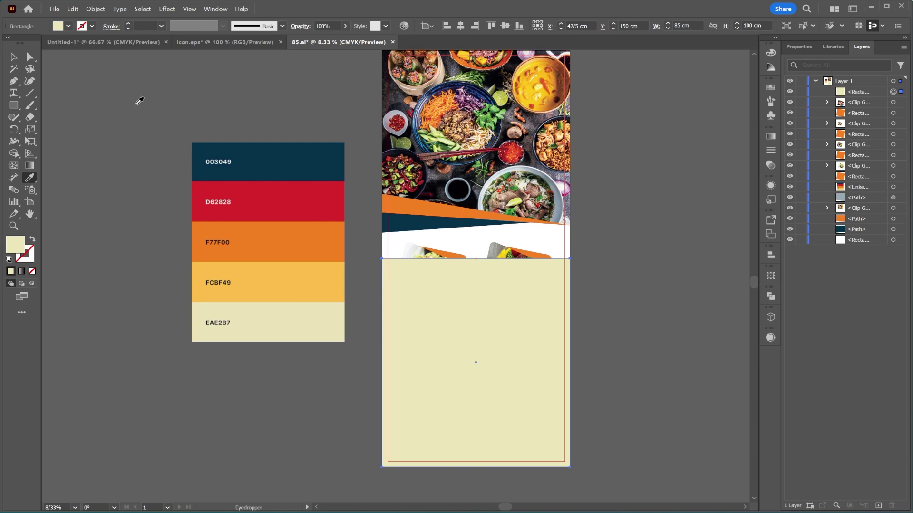
left_click(9, 59)
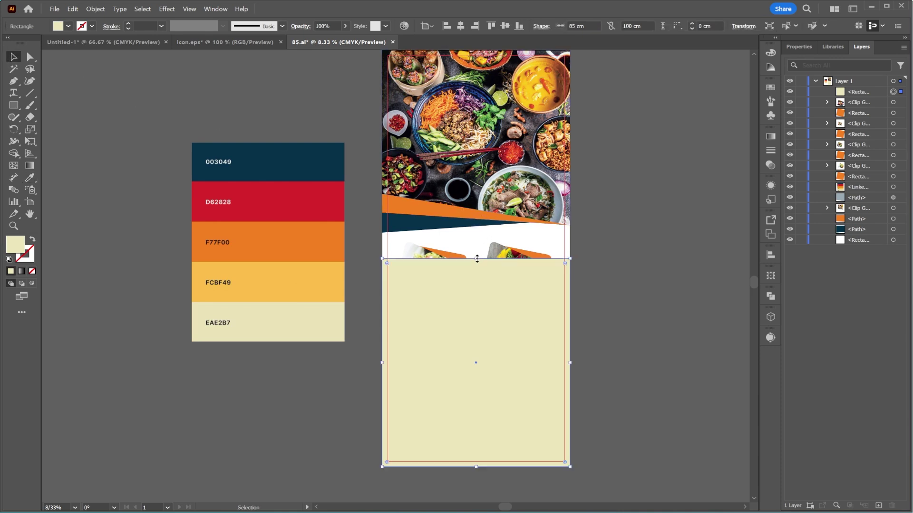
left_click_drag(477, 258, 476, 209)
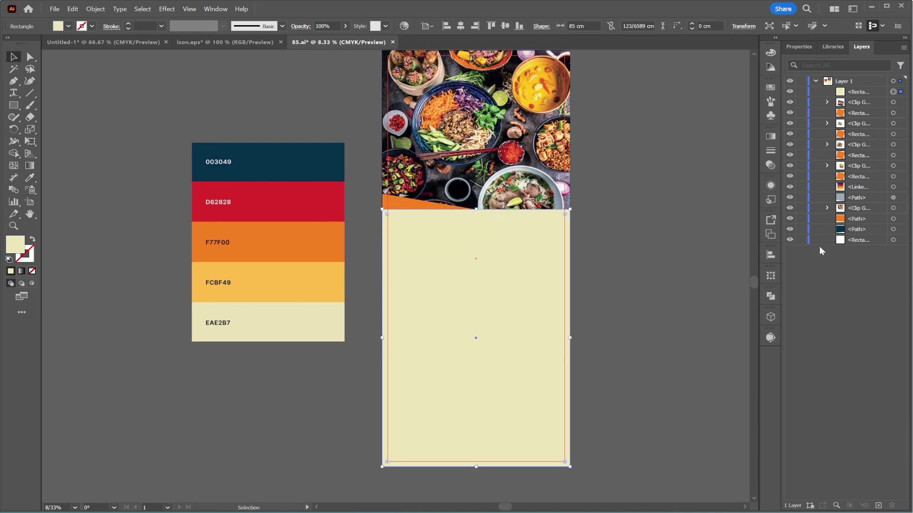
- Stack the cream rectangle directly above the white background rectangle, beneath the navy shape and all other artwork
left_click_drag(864, 92, 863, 147)
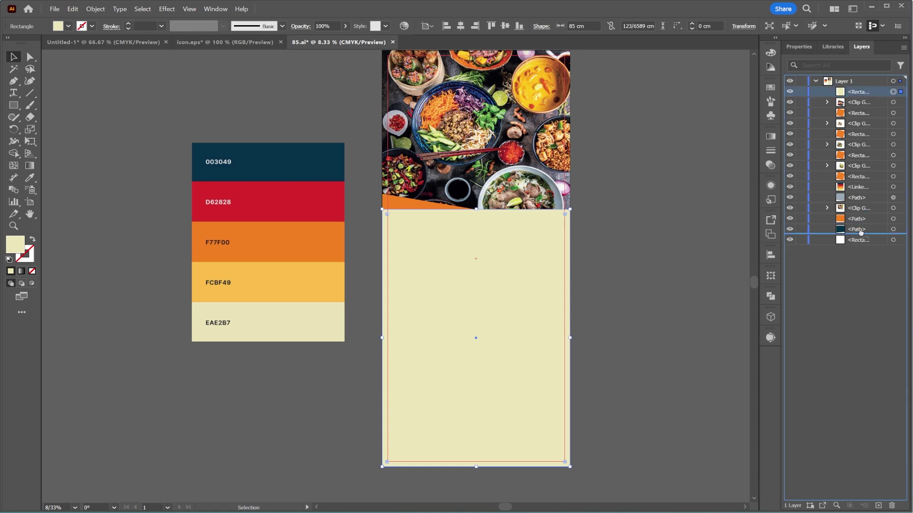
left_click_drag(860, 234, 862, 235)
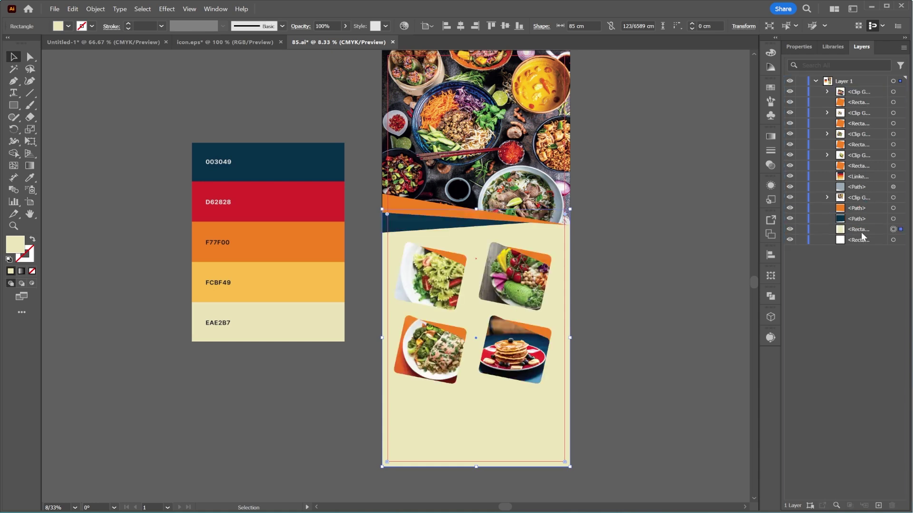
left_click(632, 210)
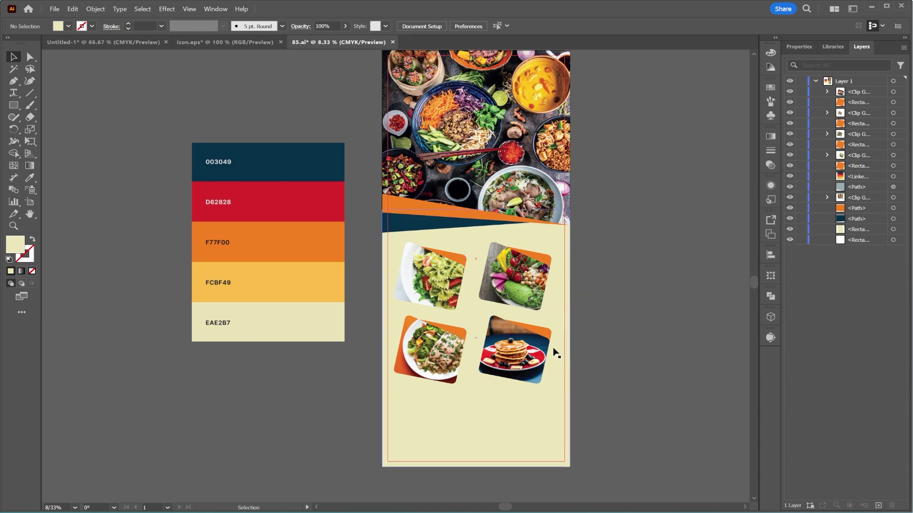
- Lock the cream background rectangle in its aligned position on the artboard
left_click_drag(543, 403, 449, 350)
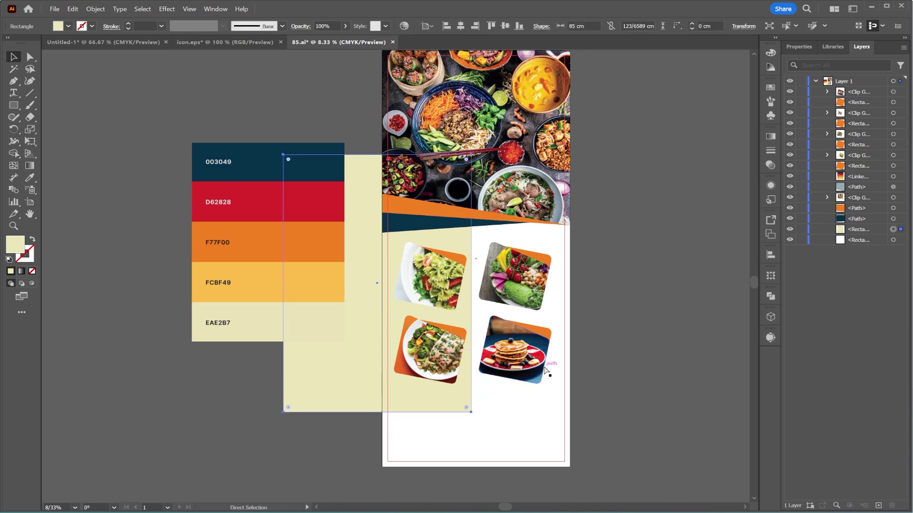
key("ctrl+z")
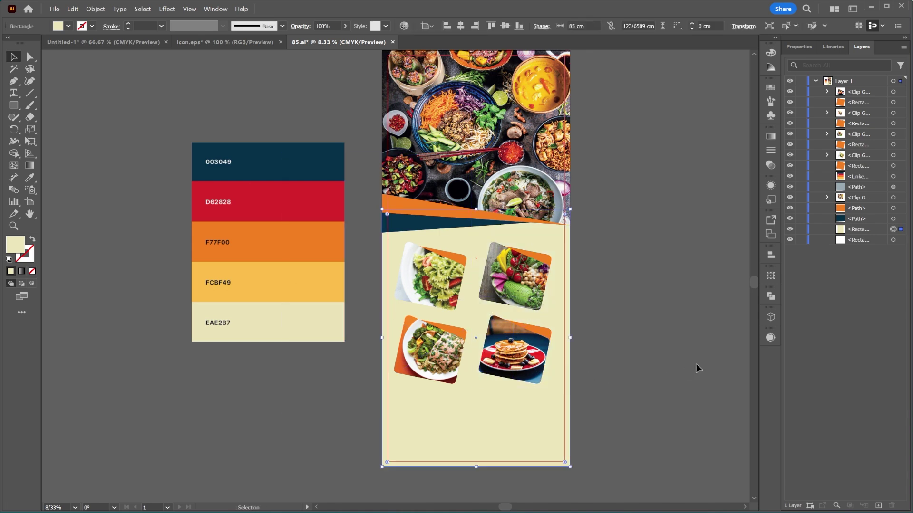
left_click(802, 229)
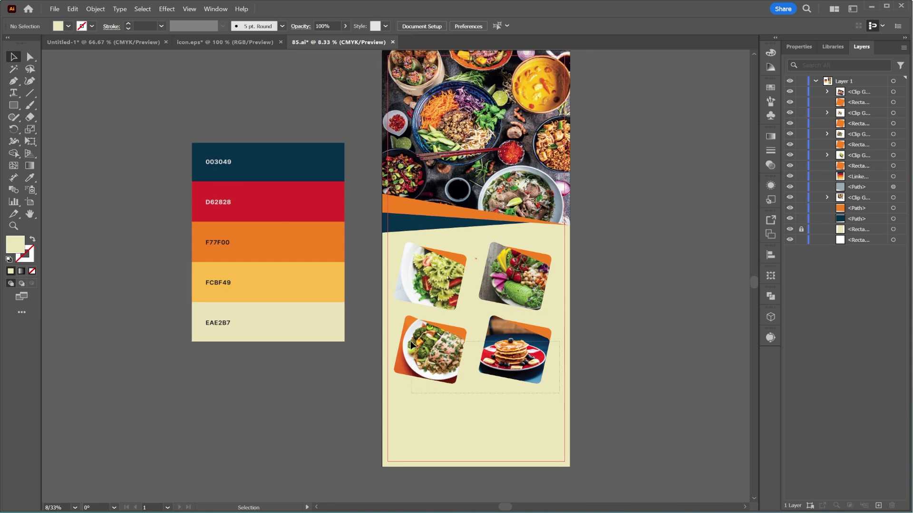
- Move the two lower food cards, with their orange backing shapes, straight down by about 8.2 cm
left_click_drag(412, 346, 427, 349)
scroll(476, 324, "up", 1)
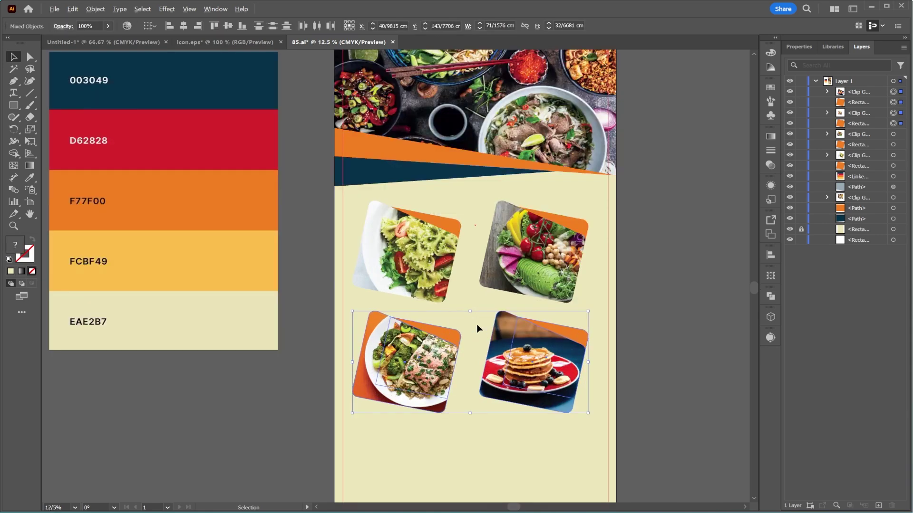
left_click_drag(518, 362, 517, 379)
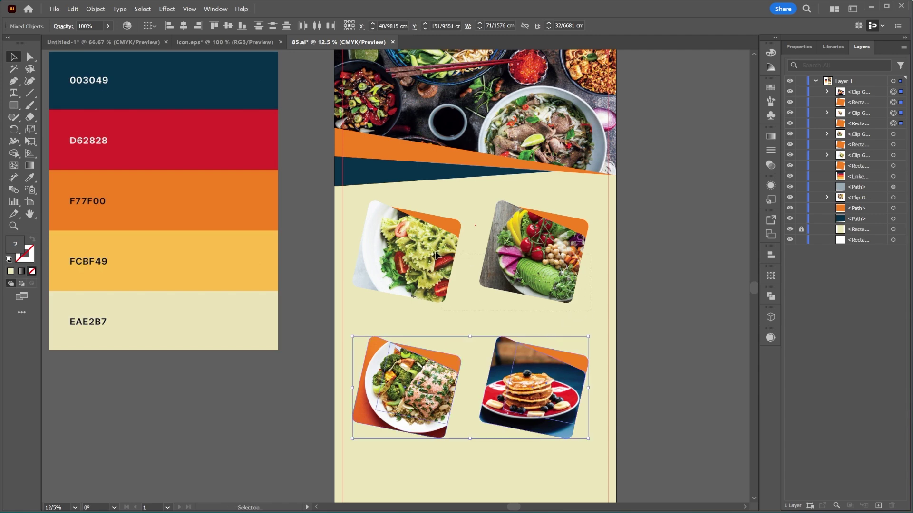
- Move the two upper food cards, with their orange backing shapes, slightly down to balance the spacing
left_click_drag(436, 255, 408, 235)
left_click_drag(508, 240, 508, 250)
left_click(646, 273)
- Draw a rectangle about 11.3 cm wide over the pasta card's lower-left corner and raise its lower-right corner to slant the bottom edge
scroll(598, 266, "down", 3)
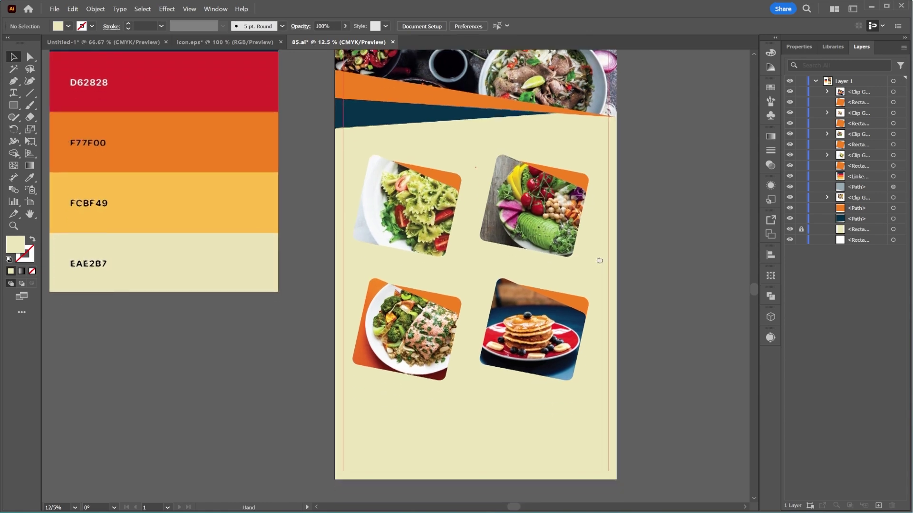
left_click(107, 141)
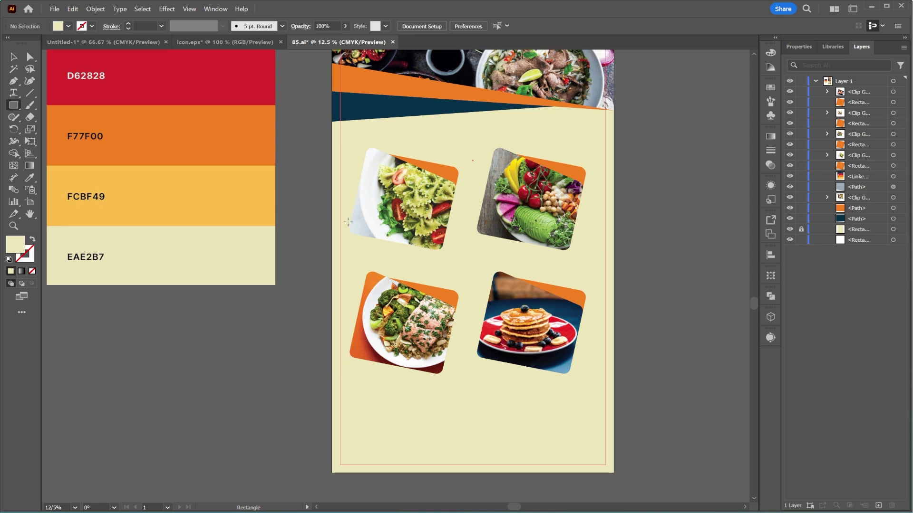
left_click_drag(346, 217, 384, 244)
left_click(30, 57)
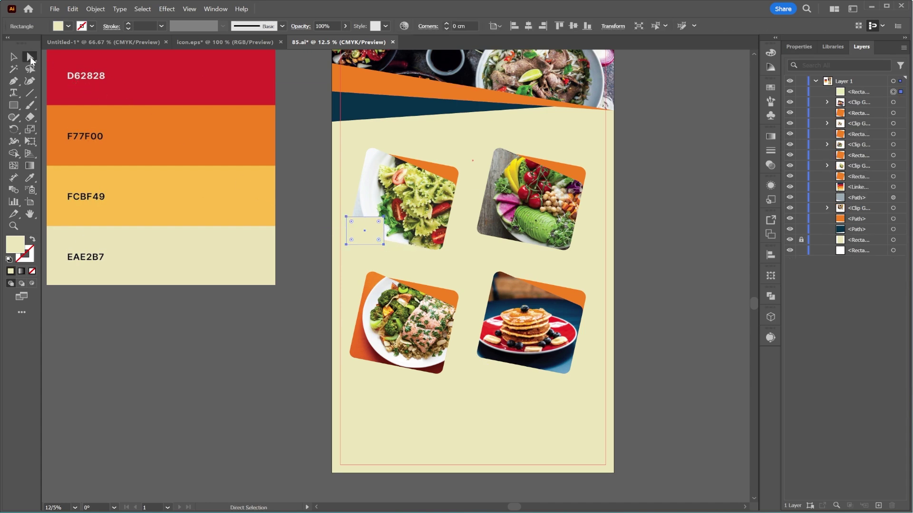
left_click(346, 245)
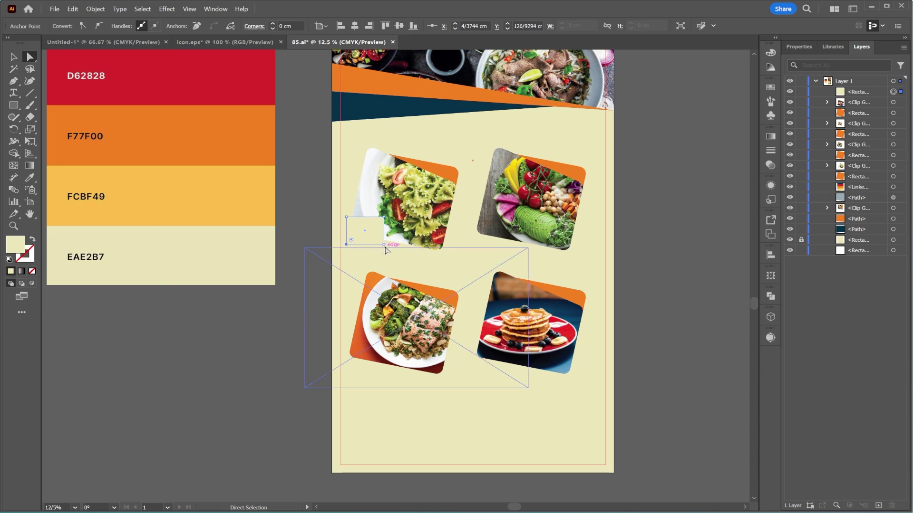
left_click_drag(384, 245, 383, 237)
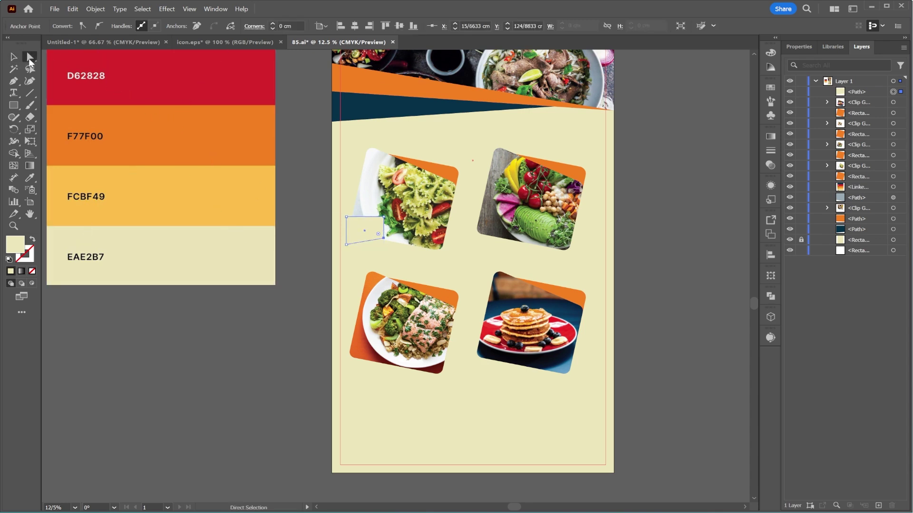
- Round all corners of the small slanted shape slightly and fill it with the palette's orange F77F00
left_click(286, 327)
left_click(370, 236)
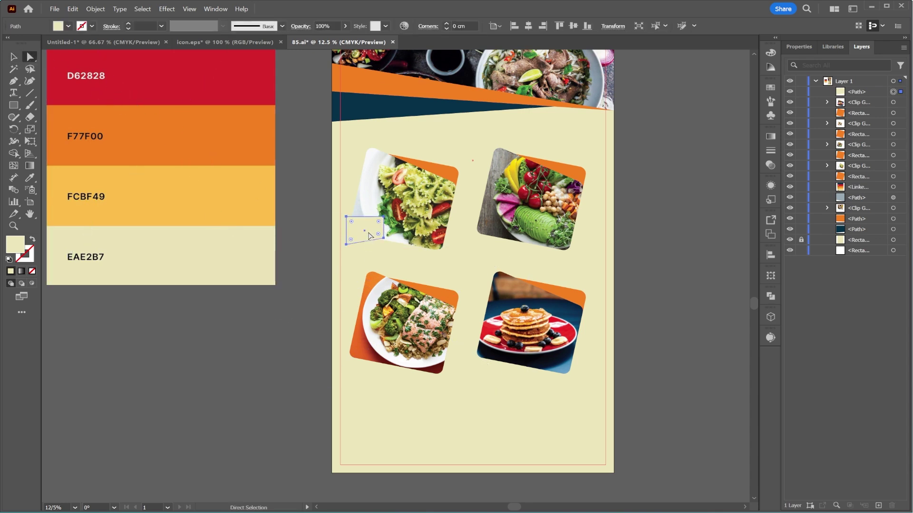
left_click_drag(351, 222, 353, 224)
key("i")
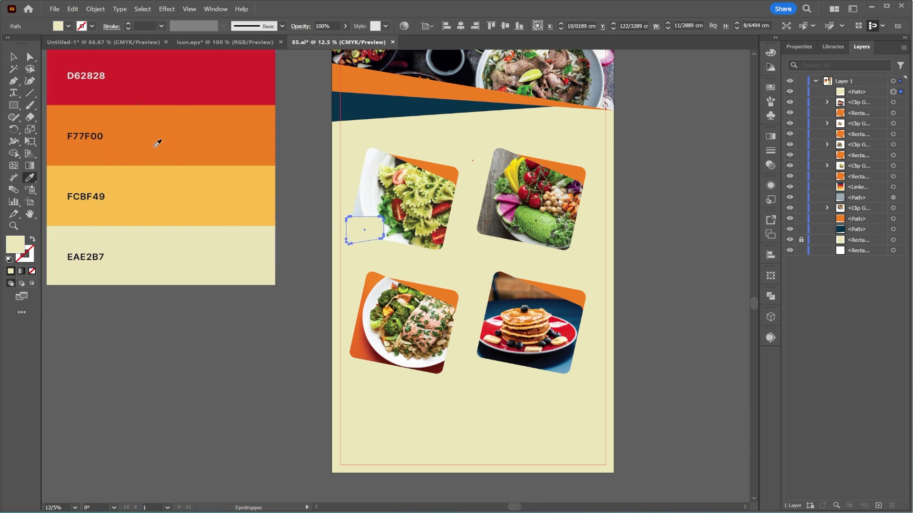
left_click(190, 136)
left_click(14, 57)
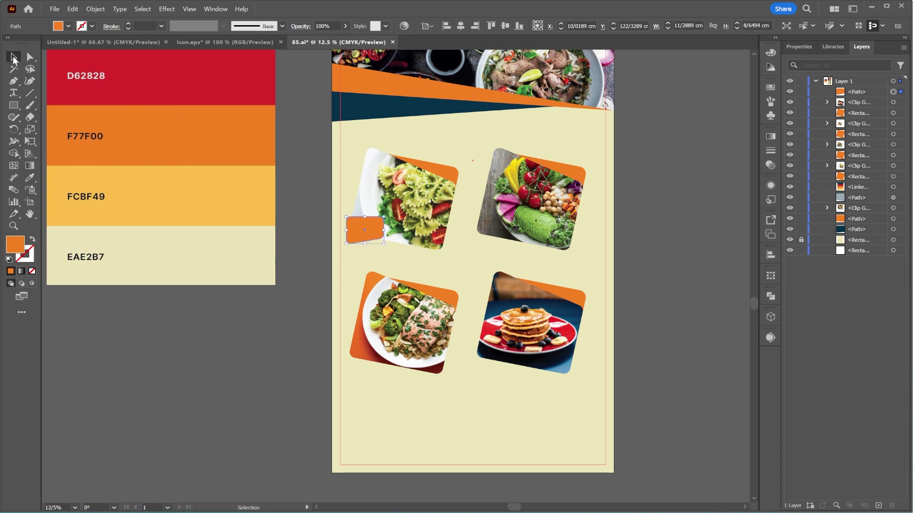
- Copy the orange label shape onto the lower-left corners of the other three food cards
left_click_drag(370, 238, 374, 354)
left_click(635, 278)
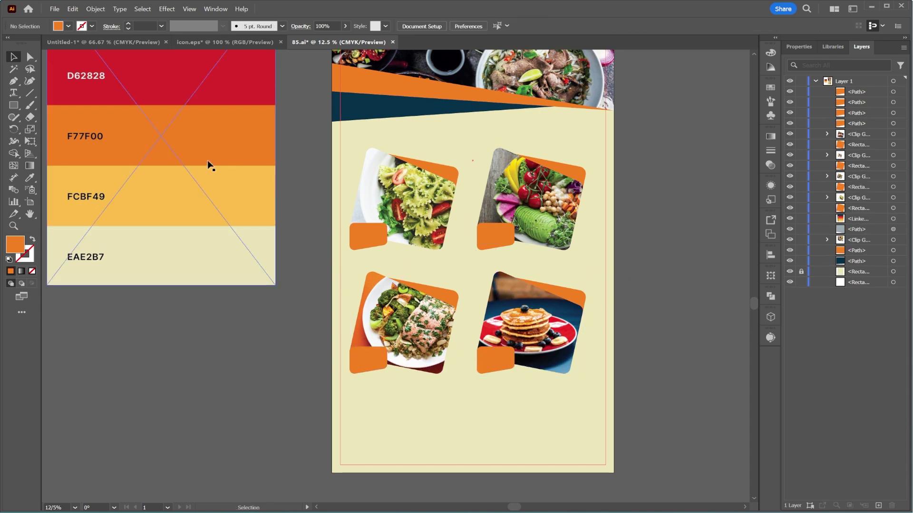
- Add a placeholder text line below the header, enlarge it to about 357 pt and fill it with the palette's 003049
left_click_drag(554, 143, 538, 184)
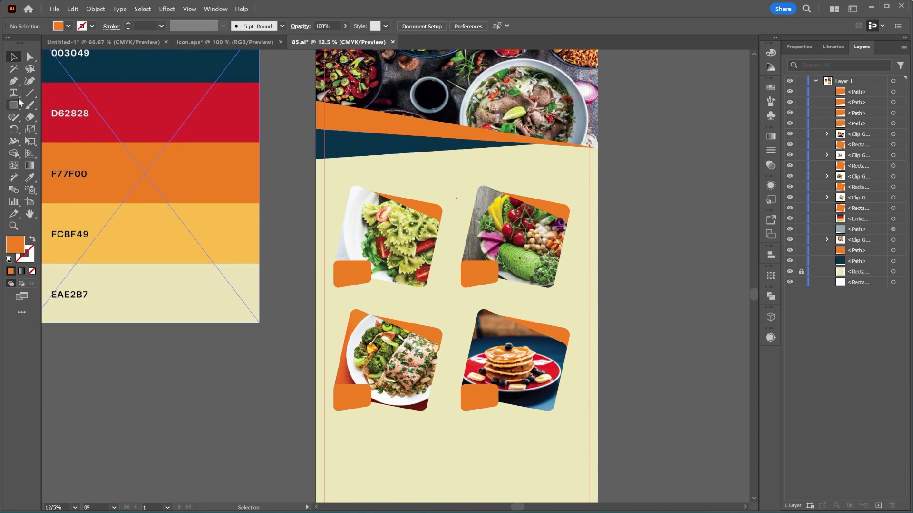
key("t")
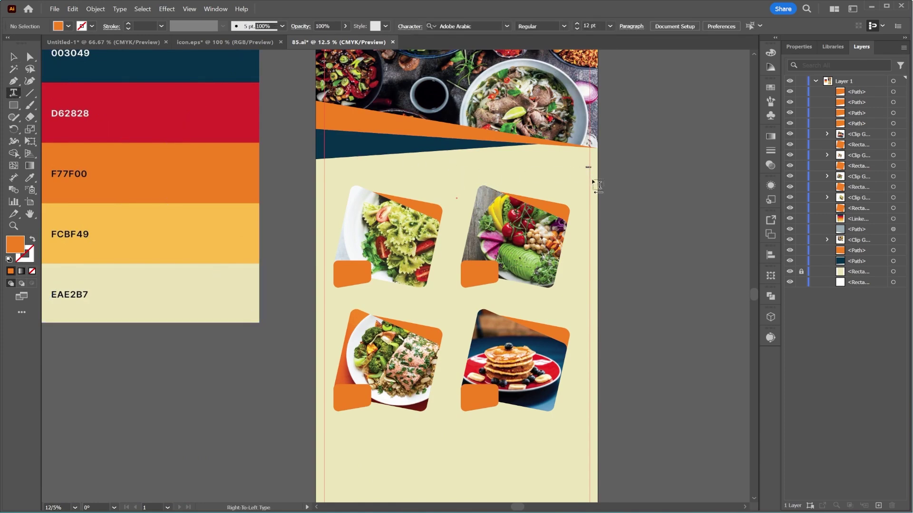
left_click(602, 170)
left_click(531, 25)
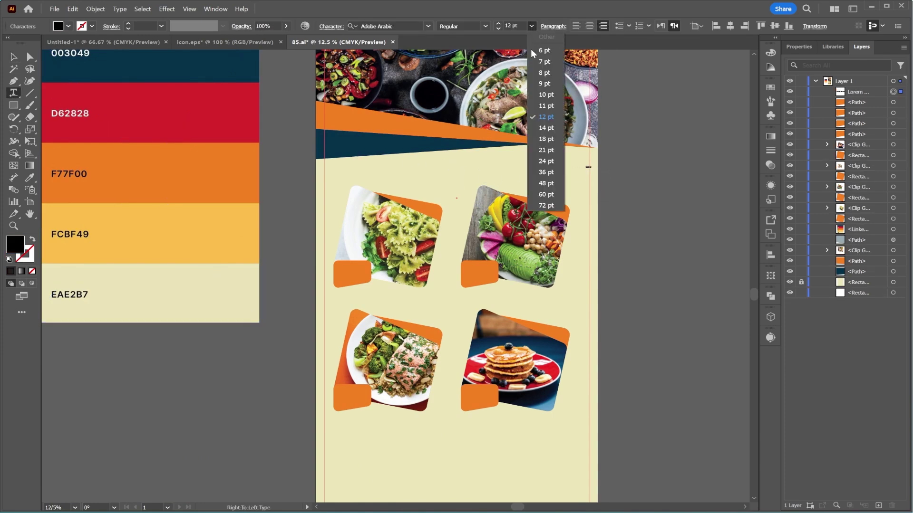
left_click(541, 203)
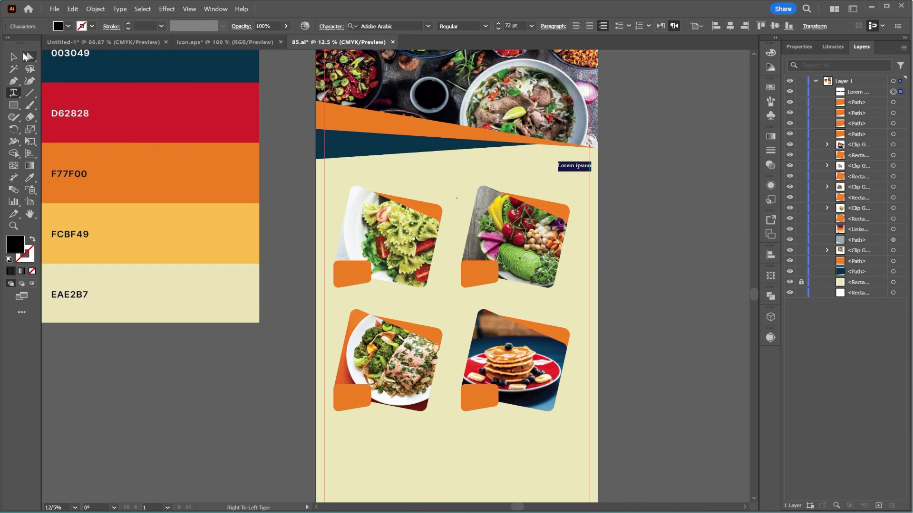
key("Escape")
left_click_drag(560, 169, 424, 166)
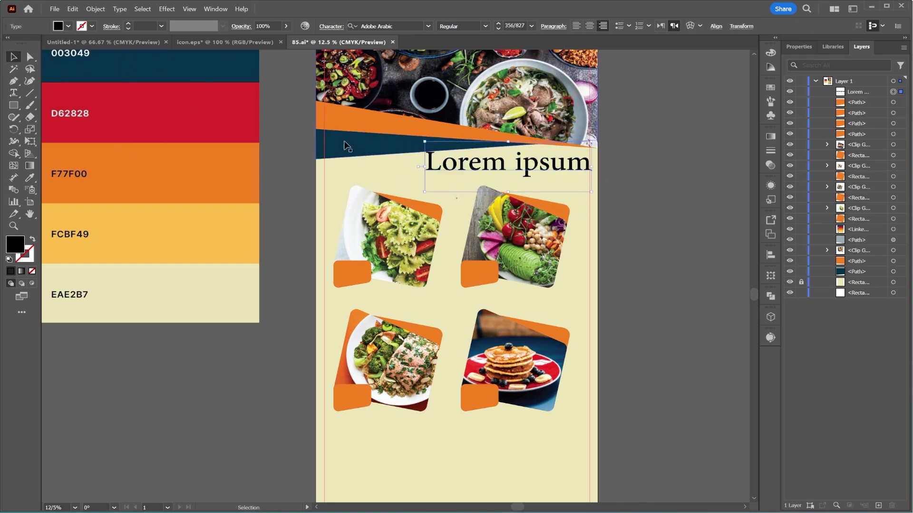
left_click(30, 179)
left_click(109, 69)
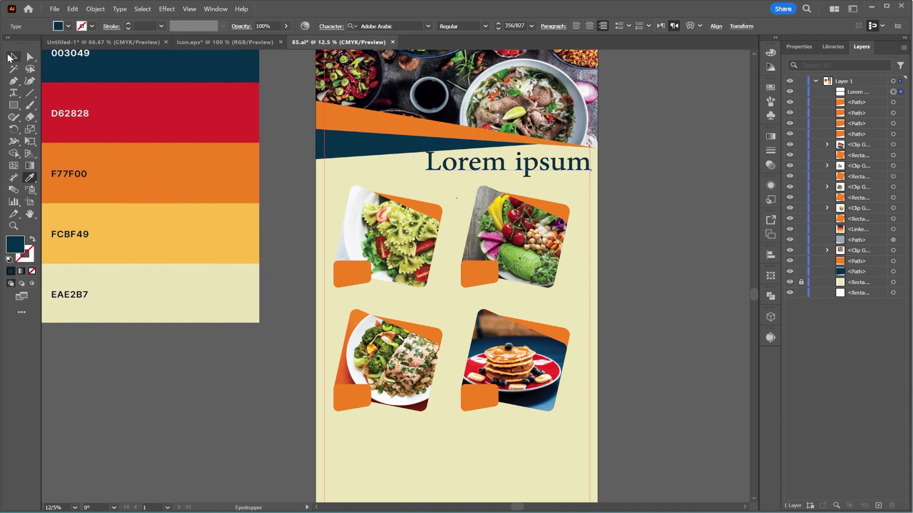
- Shift the placeholder text partly off the artboard's right edge and set its font to Work Sans ExtraBold
left_click(11, 57)
left_click_drag(562, 178, 635, 190)
double_click(608, 182)
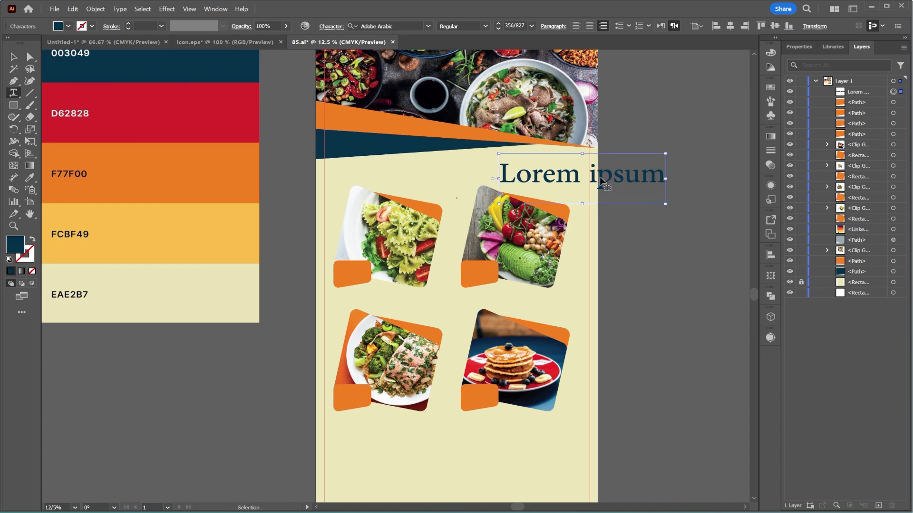
key("ctrl+a")
left_click(407, 26)
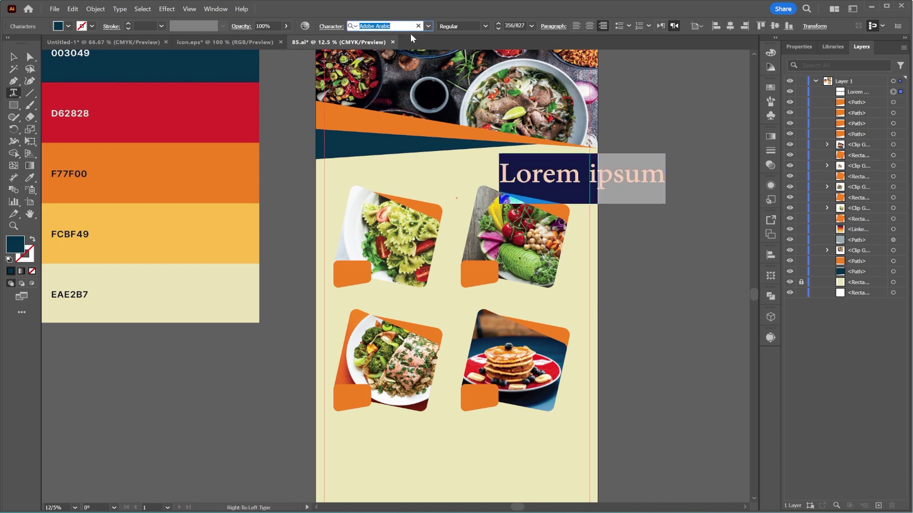
type("w")
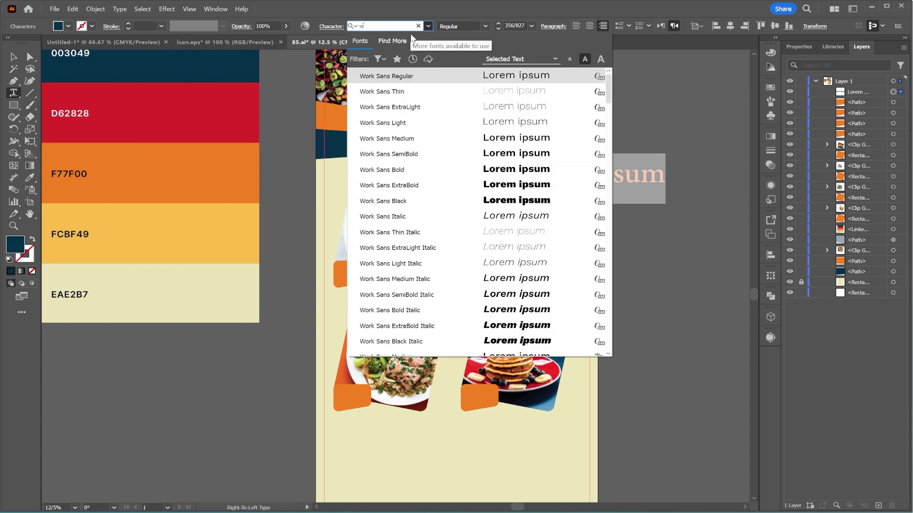
left_click(512, 185)
- Replace the placeholder text with "Desire" and "Restraurant" on two lines
type("D")
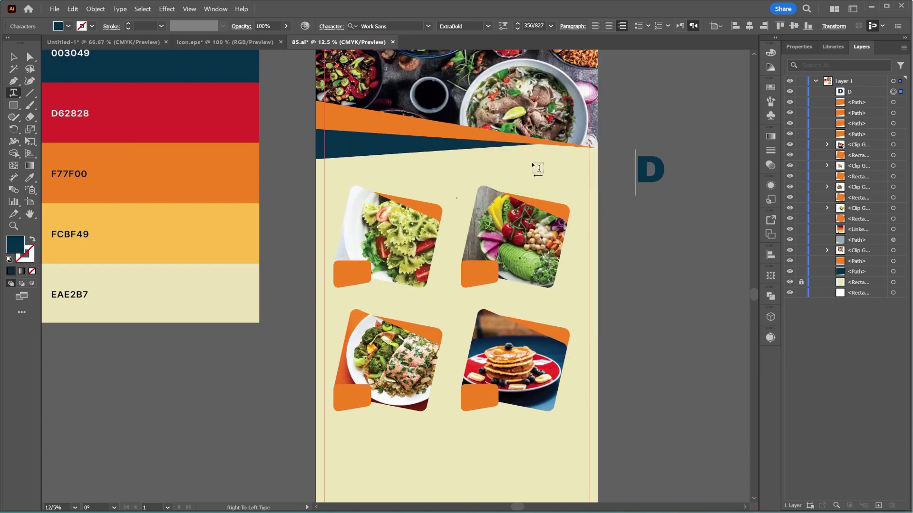
type("esire R")
key("BackSpace")
key("BackSpace")
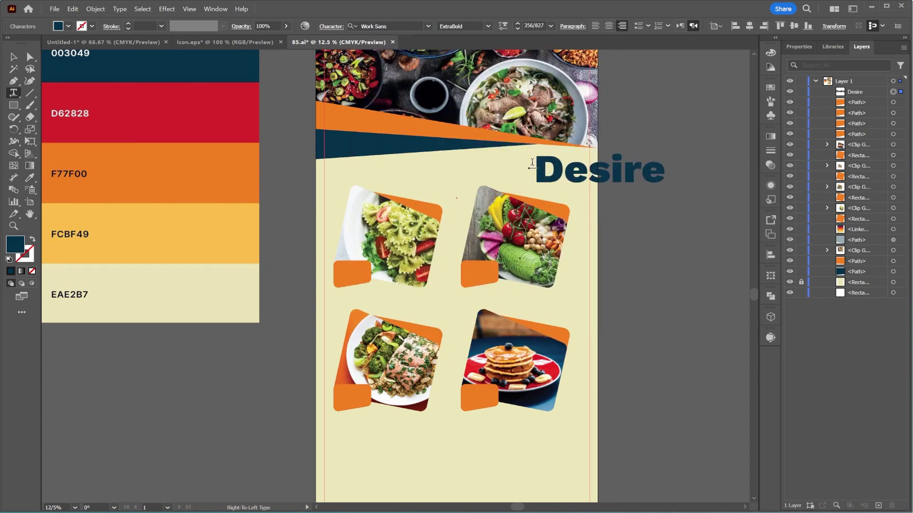
key("Return")
type("Restraurant")
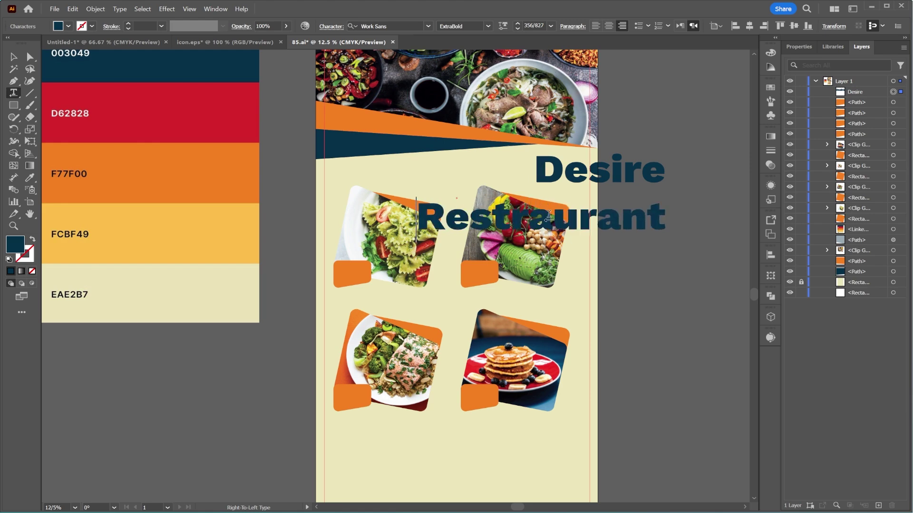
- Make the restaurant name read left to right, shrink it to about 116 pt and place it just below the header bands
left_click(13, 57)
left_click(680, 27)
left_click_drag(688, 174, 446, 174)
left_click_drag(672, 196, 506, 196)
left_click_drag(449, 193, 451, 169)
- Enlarge the word "Desire" to 222 pt so it spans the width of the second line
double_click(459, 163)
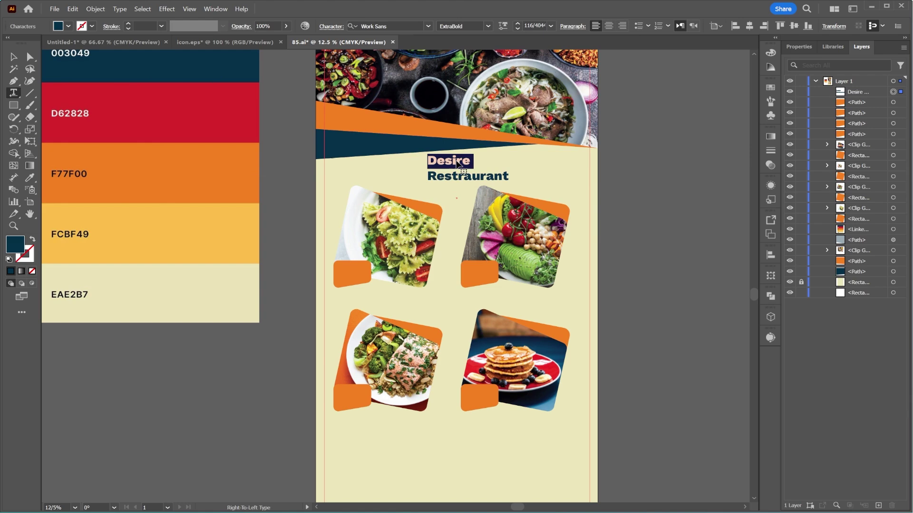
left_click(550, 27)
left_click(503, 26)
left_click(458, 177)
double_click(464, 163)
left_click(517, 23)
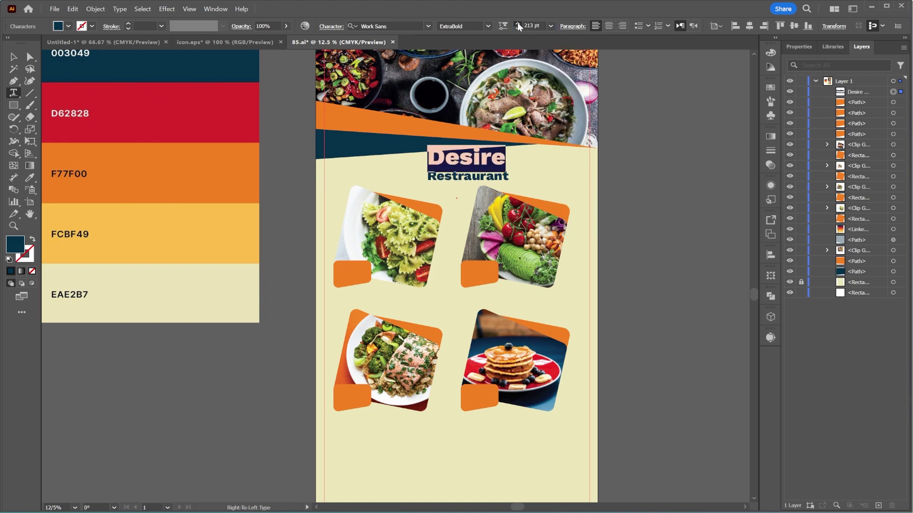
- Move the restaurant name to the banner's right margin above the salad card and fill "Desire" with the palette's D62828
left_click(13, 57)
left_click_drag(468, 162, 538, 165)
double_click(562, 167)
triple_click(562, 166)
left_click(29, 178)
left_click(153, 115)
key("v")
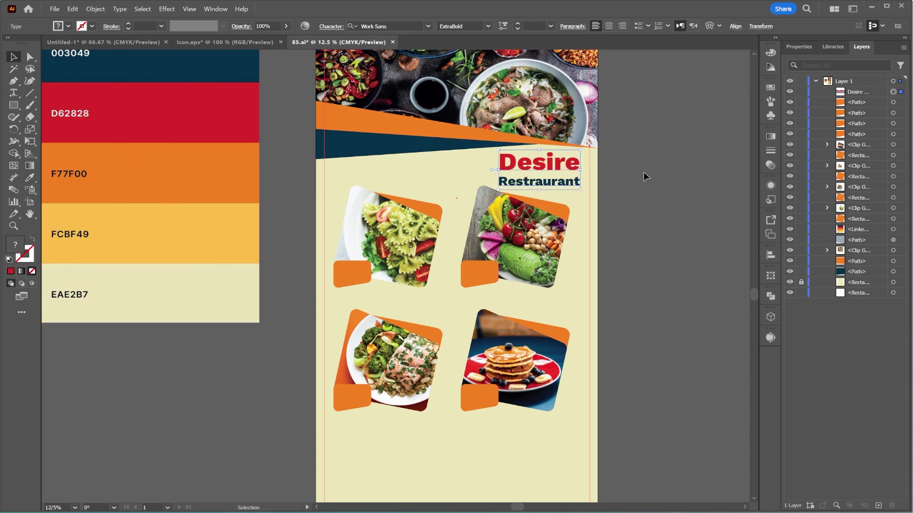
- Add the text "DESIRE" filled with the palette's EAE2B7 and place it in the header photo's upper-left corner
left_click(643, 173)
scroll(639, 176, "down", 1)
left_click_drag(637, 149, 624, 174)
left_click_drag(618, 118, 613, 186)
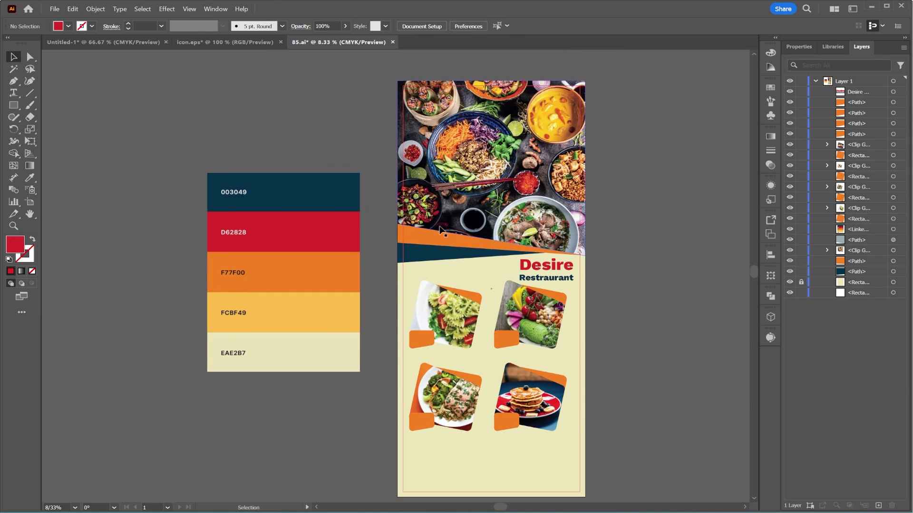
key("t")
left_click(275, 106)
type("DESIRE")
left_click(13, 56)
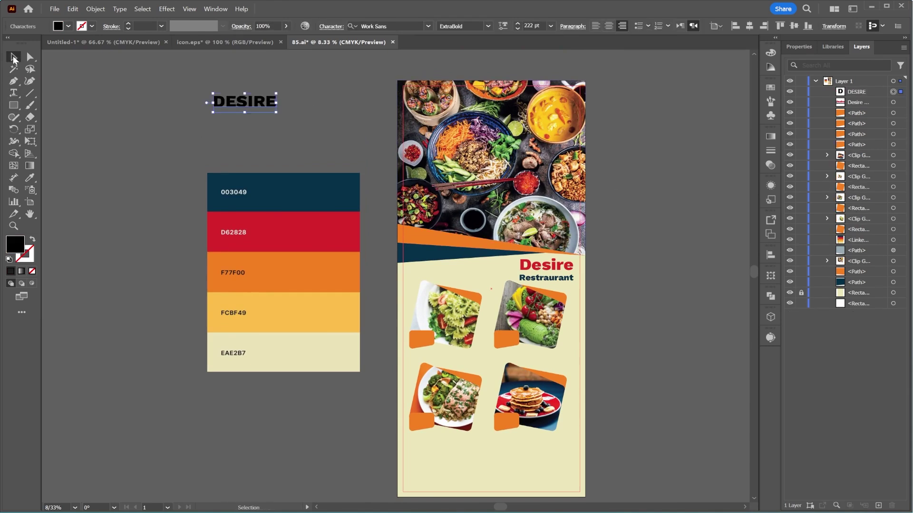
left_click(29, 177)
left_click(283, 352)
key("v")
mouse_move(231, 102)
left_mouse_down()
mouse_move(425, 93)
mouse_move(363, 84)
left_mouse_up()
- Draw a rectangle about 18.4 × 4.9 cm over "DESIRE", fill it with the palette's FCBF49 and stack it behind the text
left_click(14, 106)
scroll(447, 93, "up", 2)
left_click_drag(238, 140, 212, 82)
left_click(32, 178)
left_click(171, 459)
left_click_drag(266, 266, 231, 413)
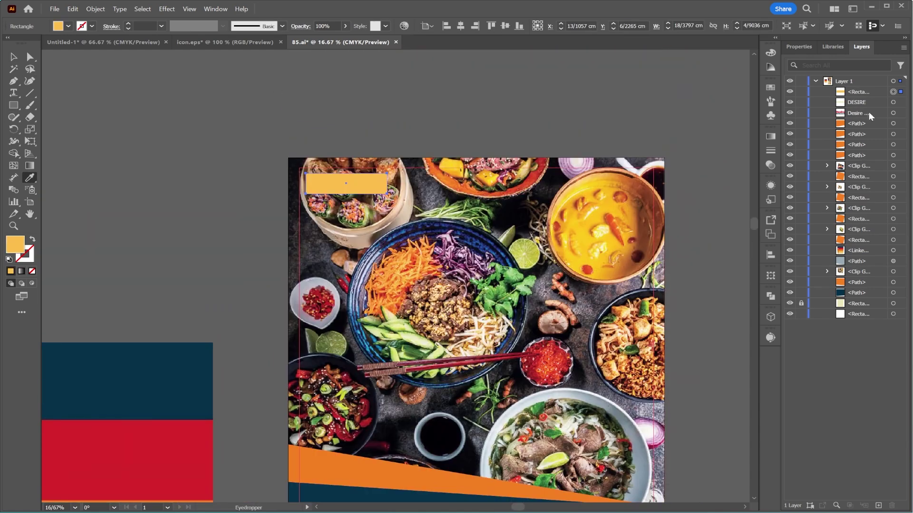
left_click_drag(859, 92, 858, 107)
- Set the yellow rectangle's blending mode to Lighten and its opacity to 27%
left_click(771, 164)
left_click(661, 147)
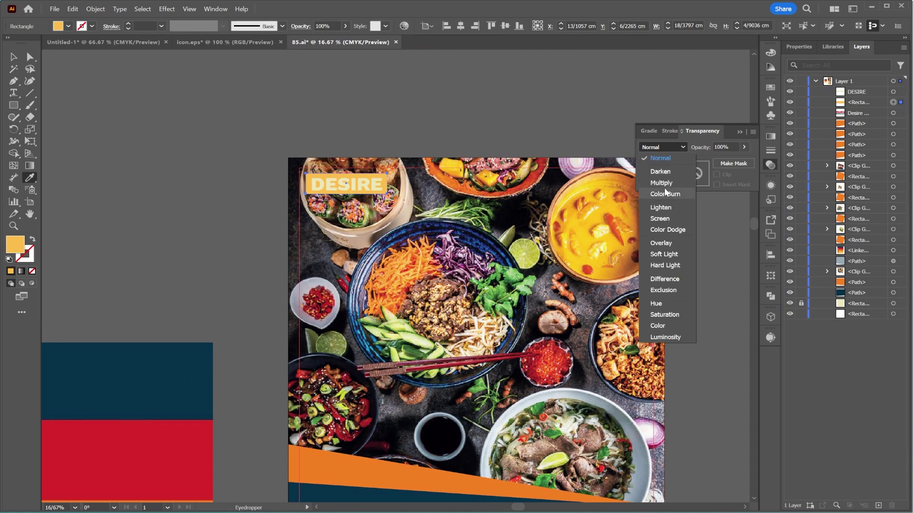
left_click(673, 202)
left_click_drag(723, 160, 714, 160)
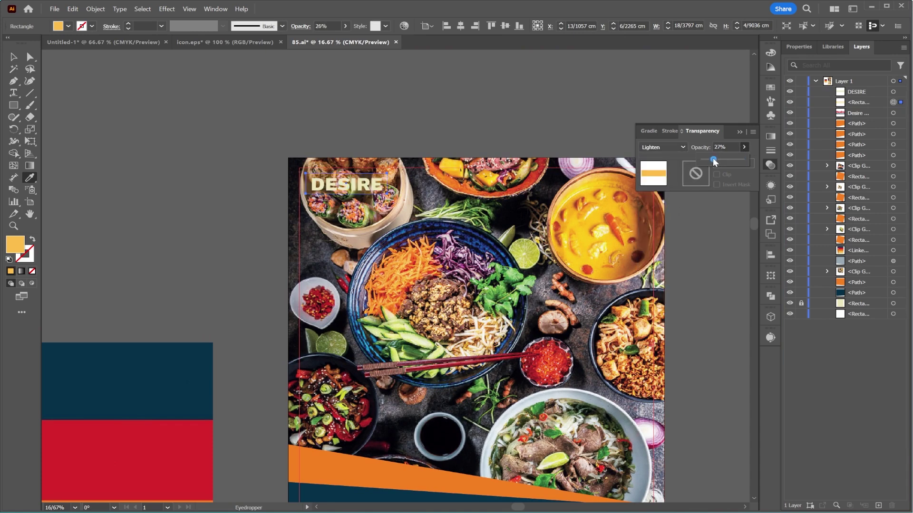
left_click(14, 57)
left_click(347, 188)
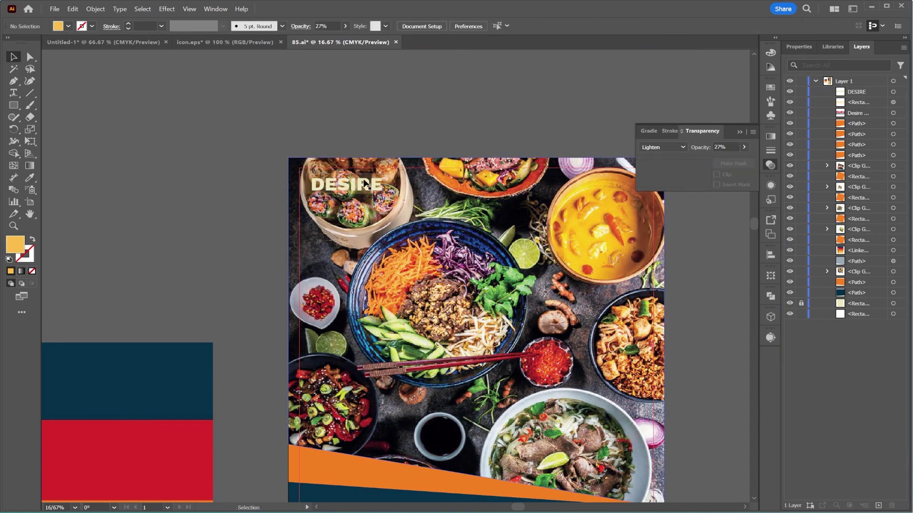
- Add the left-to-right price text "8$" beside the pasta card's orange label
scroll(153, 94, "down", 10)
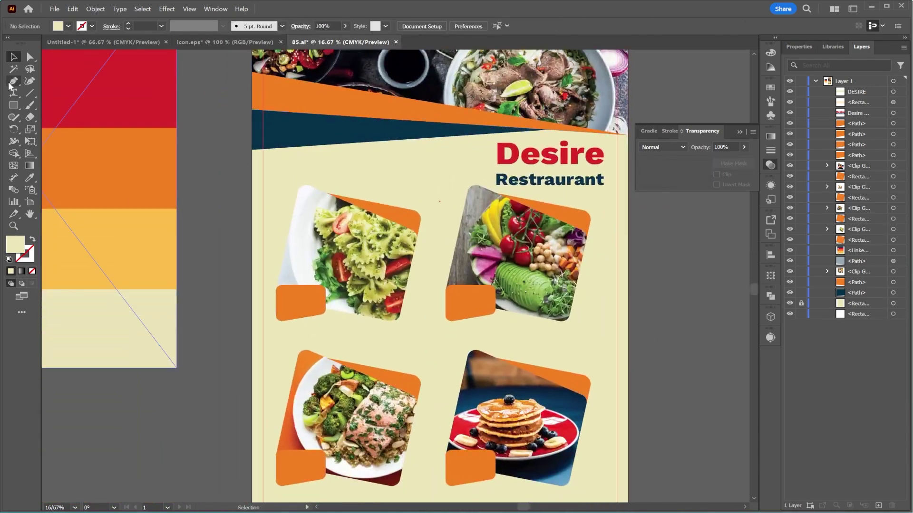
key("t")
left_click(221, 328)
left_click(680, 25)
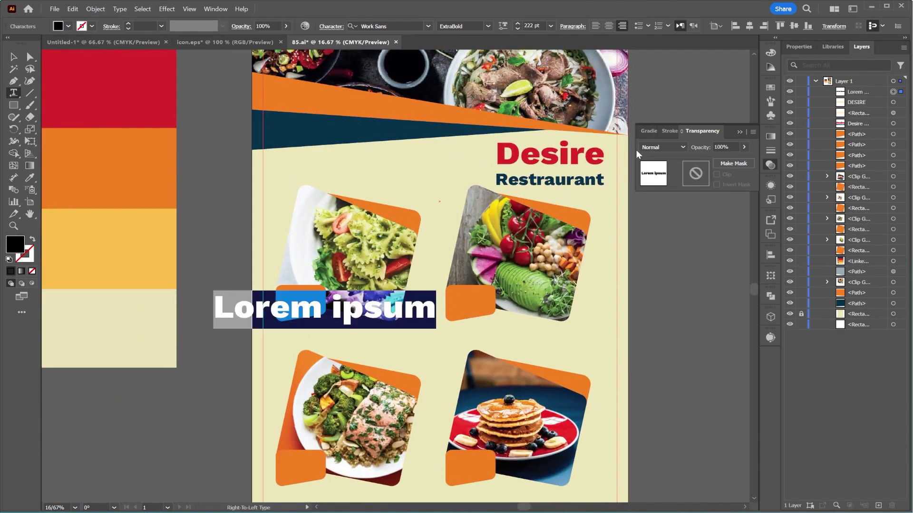
type("8$")
left_click(13, 58)
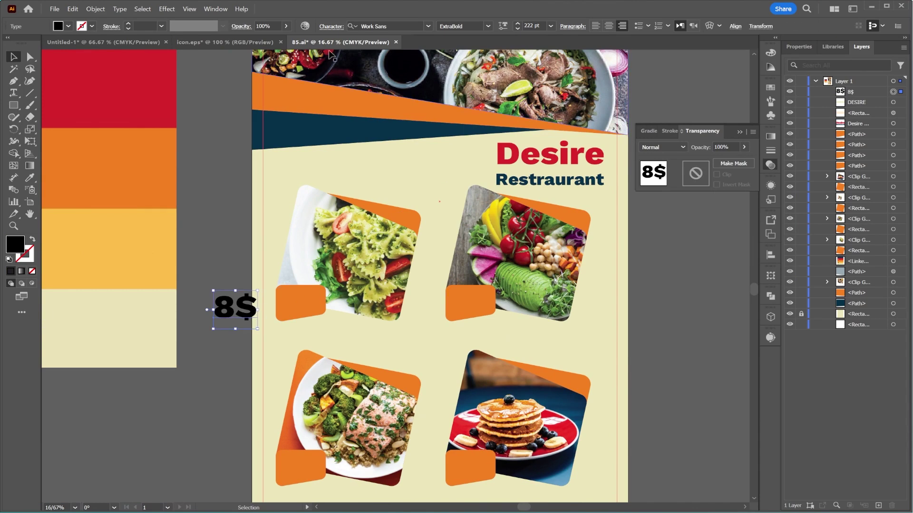
- Try the Thin Italic style on the "8$" price text
double_click(250, 310)
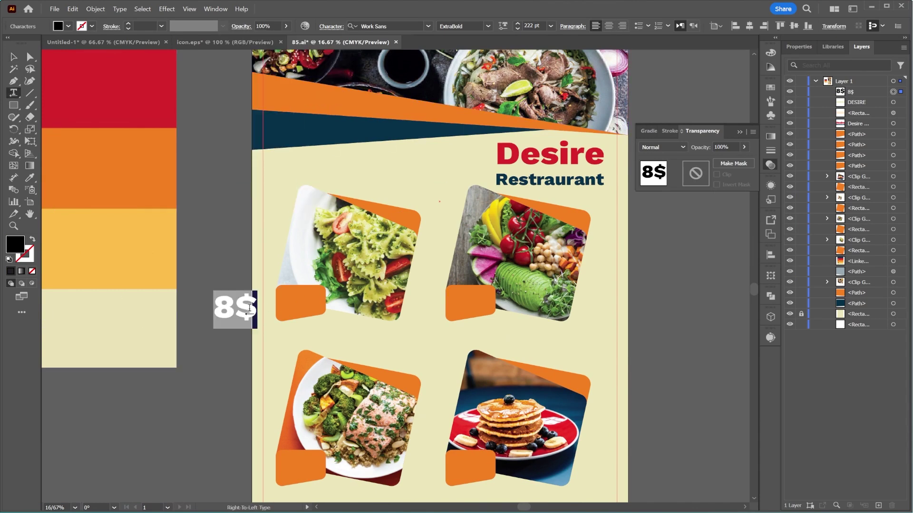
left_click_drag(235, 310, 259, 310)
left_click(487, 26)
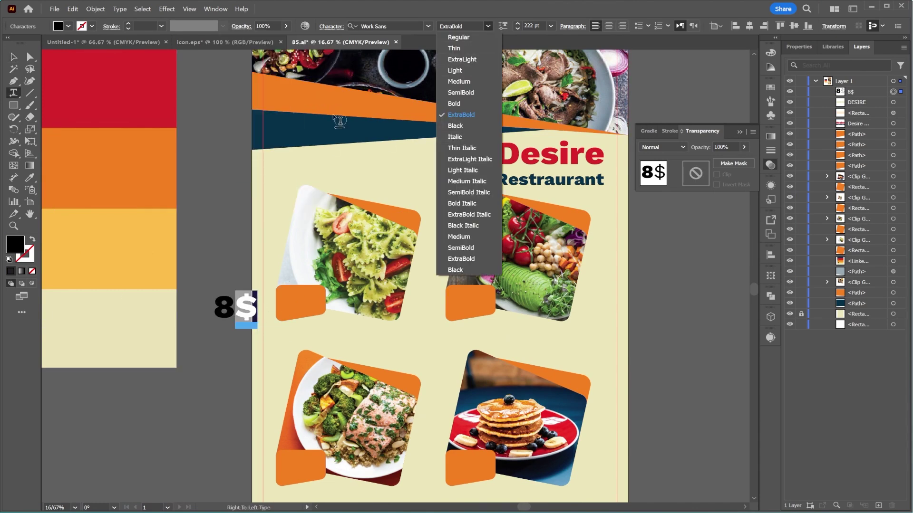
double_click(228, 299)
left_click(488, 26)
left_click(477, 149)
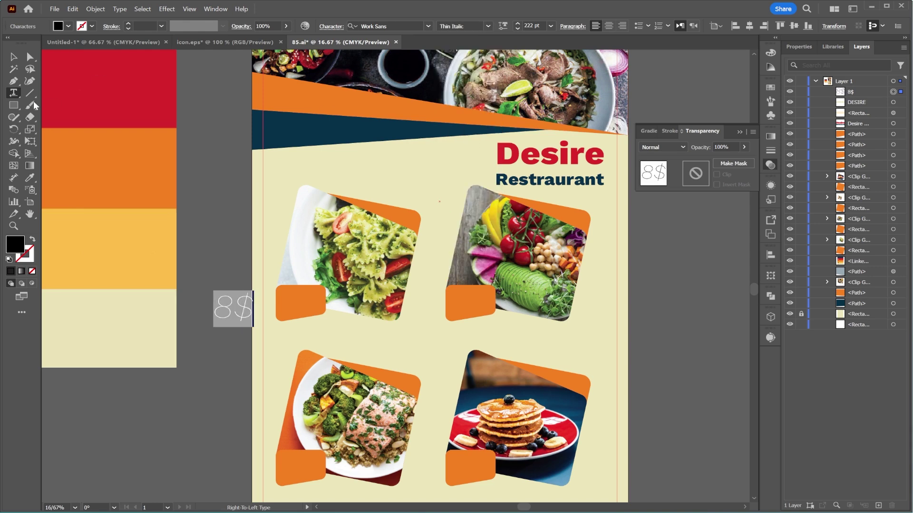
- Style the "8$" price as Medium Italic in the palette's 003049 and place a copy on each of the four orange labels
key("Escape")
left_click_drag(236, 298, 293, 468)
left_click(487, 27)
left_click(475, 185)
left_click(585, 269)
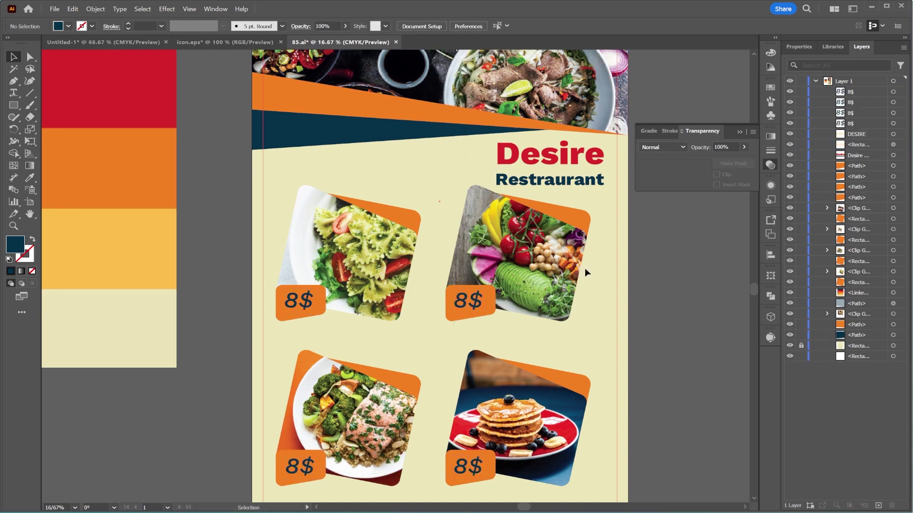
- Add the line "Welcome to Desir Restaurant" in small caps below the lower cards, scaled to span both cards
left_click_drag(545, 328, 555, 174)
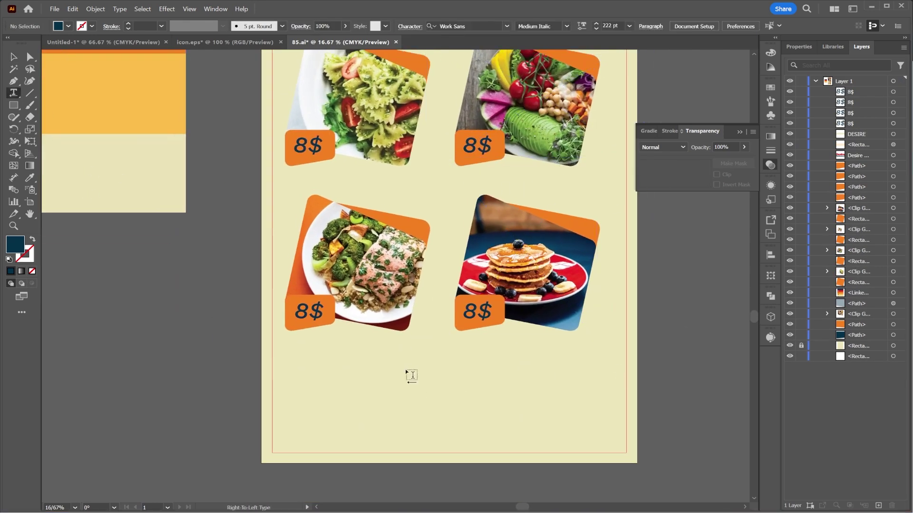
key("ctrl+v")
left_click_drag(356, 364, 607, 361)
left_click(735, 26)
left_click(642, 54)
left_click(731, 223)
- Fill the word "Desir" in the welcome line with the palette's 003049
triple_click(451, 363)
double_click(452, 362)
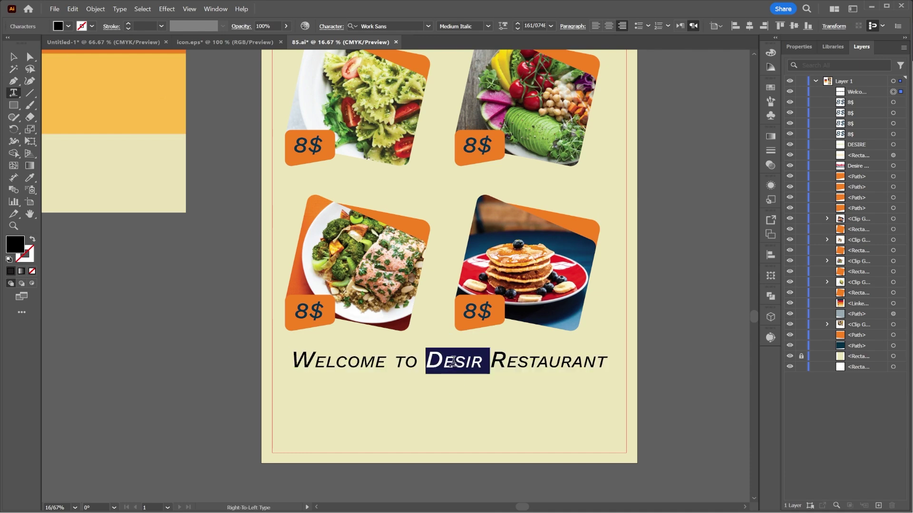
scroll(297, 238, "up", 3)
left_click(29, 178)
left_click(293, 67)
left_click(16, 57)
left_click(609, 358)
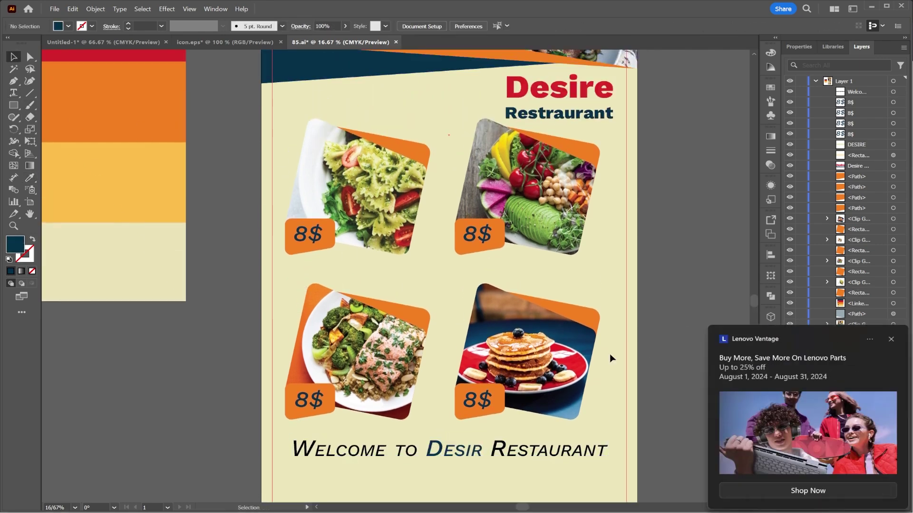
- Add a four-line placeholder paragraph under the welcome line, matching its width, in 60 pt Work Sans SemiBold
left_click_drag(609, 358, 603, 288)
left_click(13, 93)
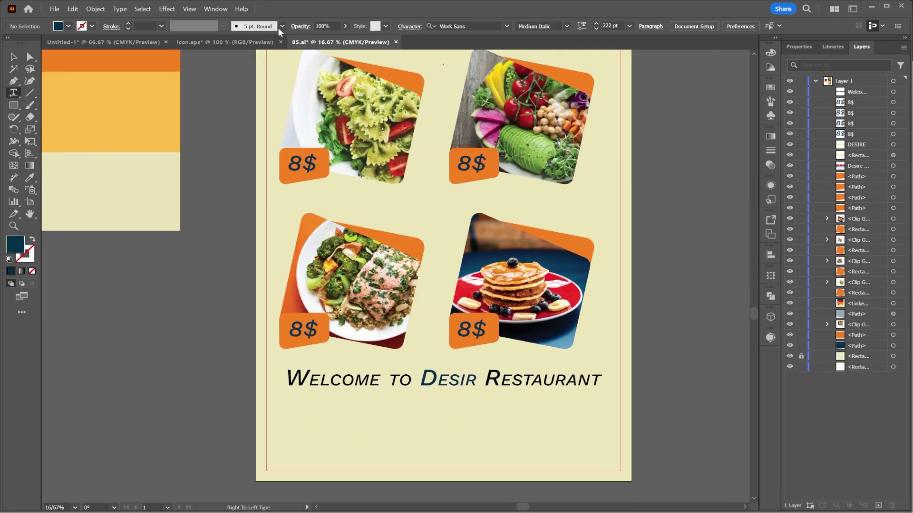
left_click(409, 26)
left_click(13, 58)
left_click_drag(288, 398, 599, 436)
key("Escape")
left_click(461, 27)
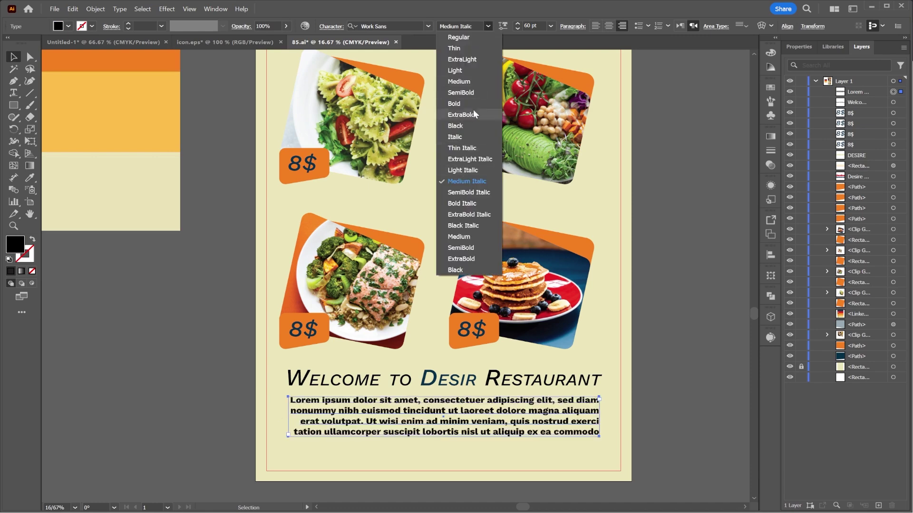
left_click(471, 93)
- Move the welcome line and the placeholder paragraph slightly up toward the lower food cards
left_click(658, 228)
left_click(499, 379)
left_click(496, 400, "shift")
left_click_drag(495, 400, 496, 394)
left_click(639, 339)
scroll(623, 335, "down", 2)
left_click_drag(646, 216, 603, 240)
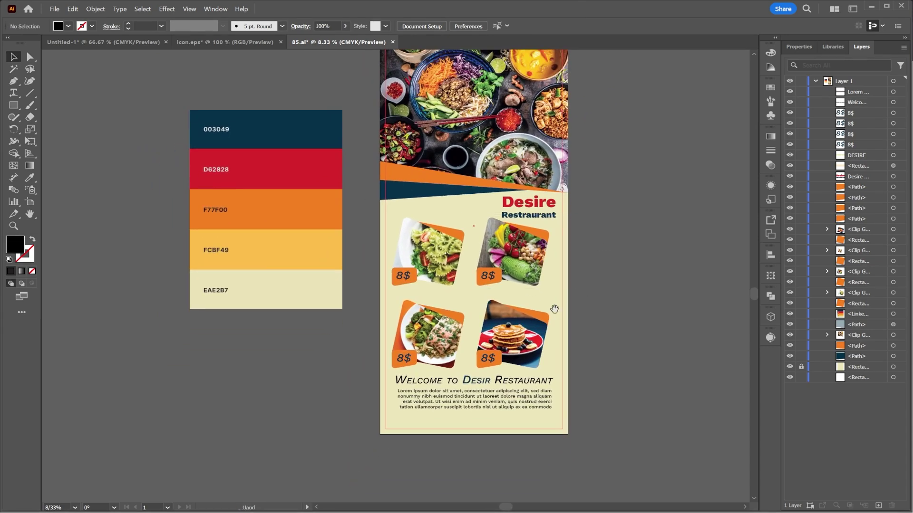
- Copy the contact rows with their icons from icon.eps and paste them into the 85.ai banner document
left_click_drag(554, 309, 307, 299)
left_click(239, 105)
left_click(225, 42)
left_click(475, 294)
key("ctrl+c")
left_click(338, 42)
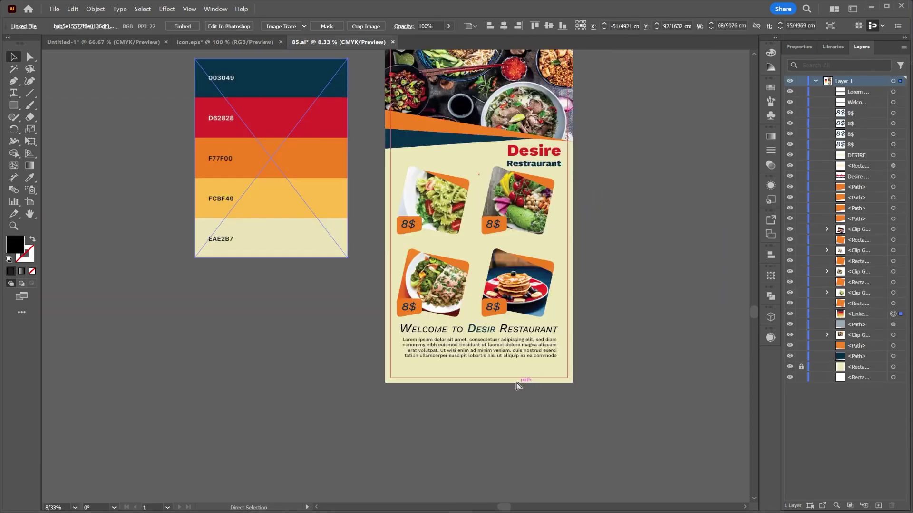
key("ctrl+v")
- Place the phone row and the website row side by side under the placeholder paragraph, with the website first
scroll(478, 406, "up", 1)
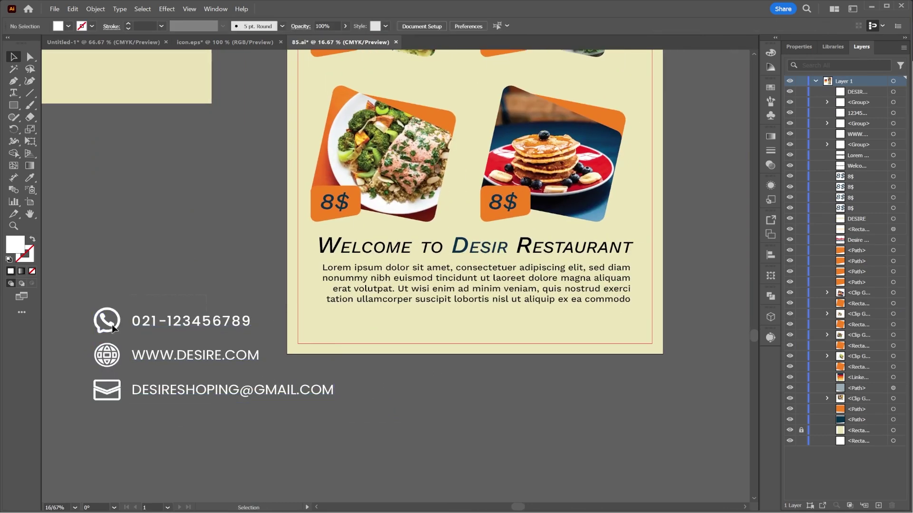
left_click_drag(114, 328, 501, 327)
left_click_drag(107, 357, 326, 326)
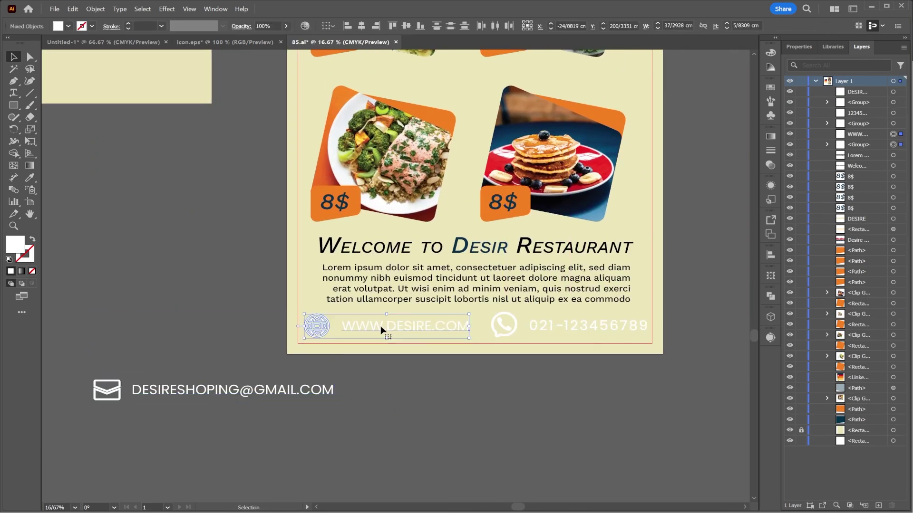
- Recolor the website and phone rows with the palette's 003049 and align them vertically by their centers
left_click(502, 326, "shift")
left_click(552, 328, "shift")
left_click_drag(317, 182, 332, 358)
key("i")
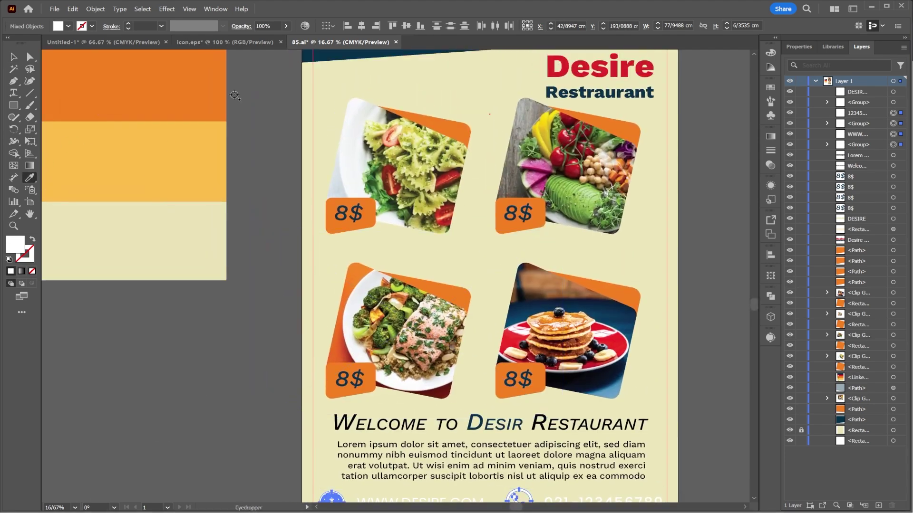
left_click(329, 55)
left_click_drag(481, 185, 450, 81)
key("v")
left_click(453, 28)
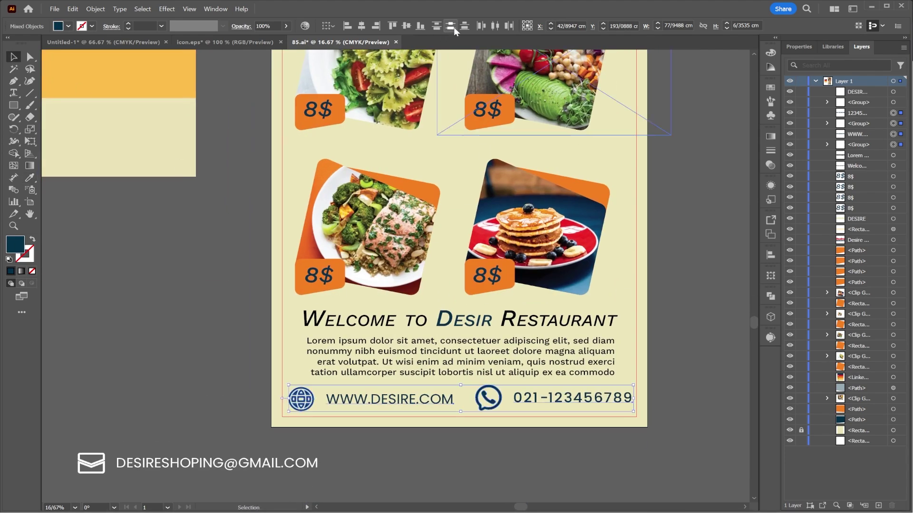
- Delete the leftover e-mail row and the color palette image beside the banner
left_click(684, 361)
scroll(630, 322, "down", 1)
left_click_drag(345, 454, 228, 205)
key("Delete")
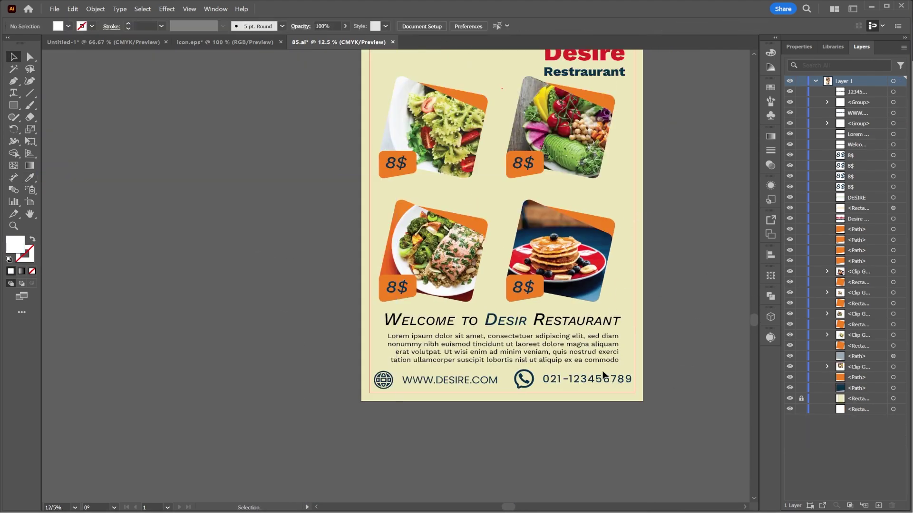
- Scale down the website and phone rows, the website row to about 30 cm wide, and place them near opposite side margins
left_click_drag(353, 404, 383, 387)
scroll(538, 221, "down", 2)
left_click_drag(557, 157, 457, 232)
scroll(434, 226, "up", 2)
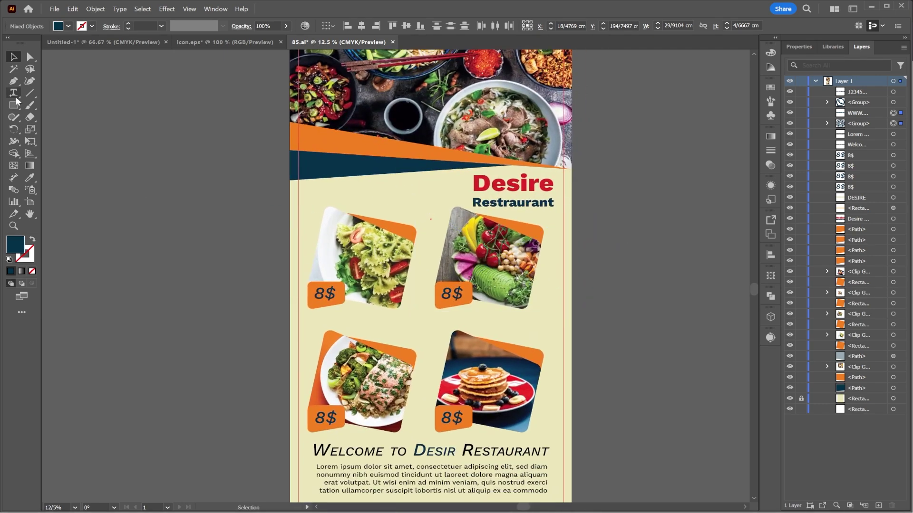
- Draw a vertical line about 3.7 cm long on the cream background above the pasta card, near the side margin
left_click(27, 95)
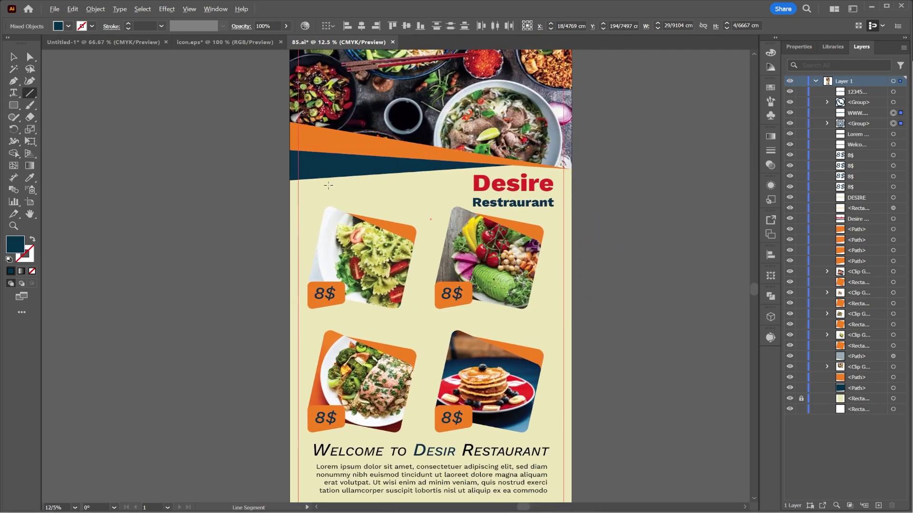
scroll(328, 186, "up", 3)
left_click_drag(265, 194, 265, 225)
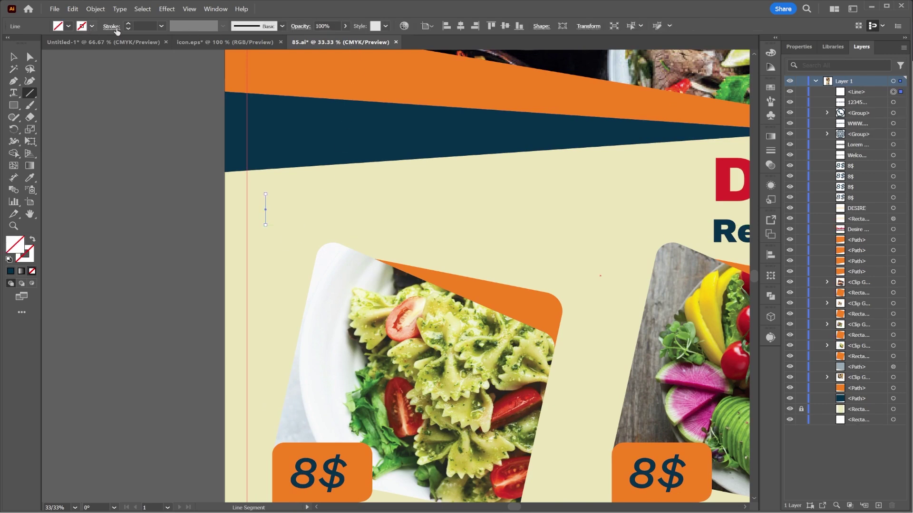
left_click(129, 24)
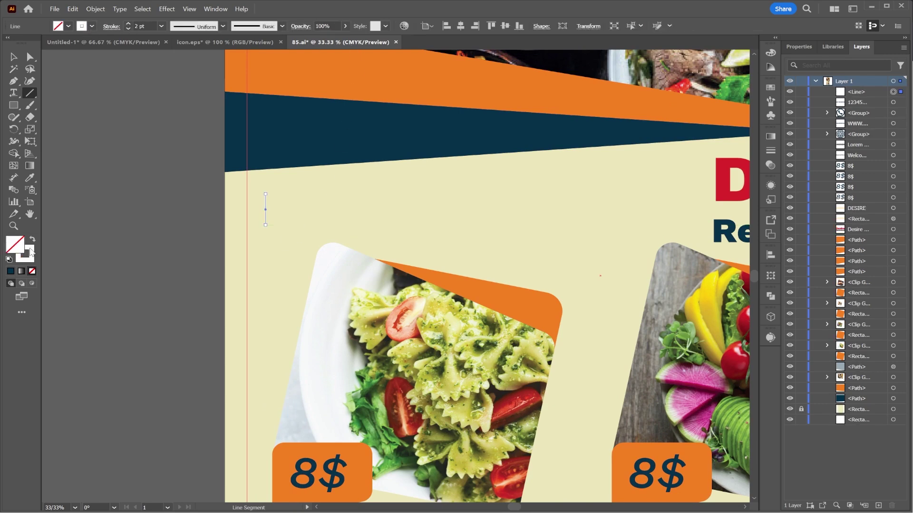
left_click(93, 27)
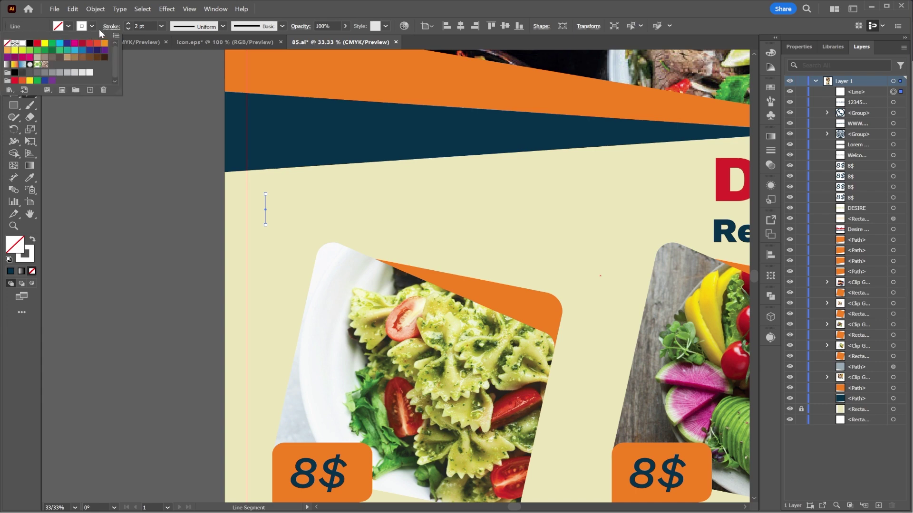
- Give the line the dark blue of the header band as its stroke color, with no fill
left_click(30, 177)
left_click(311, 120)
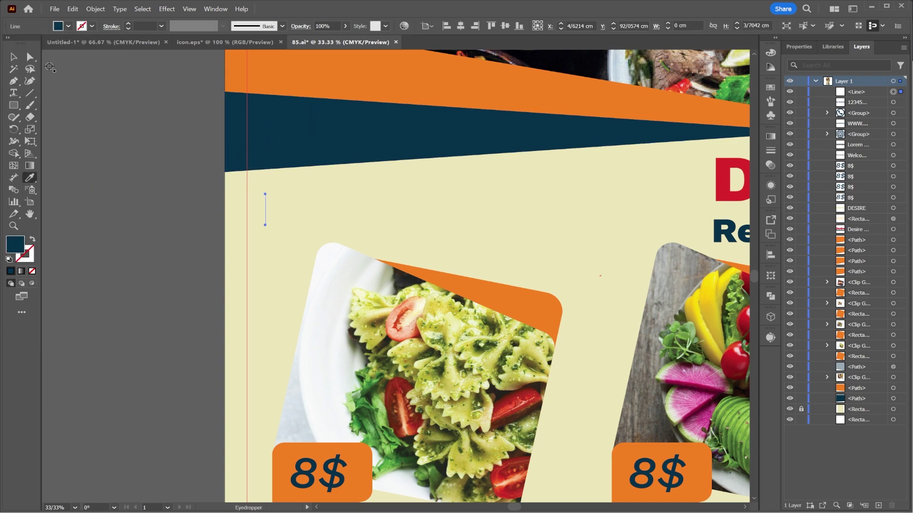
key("v")
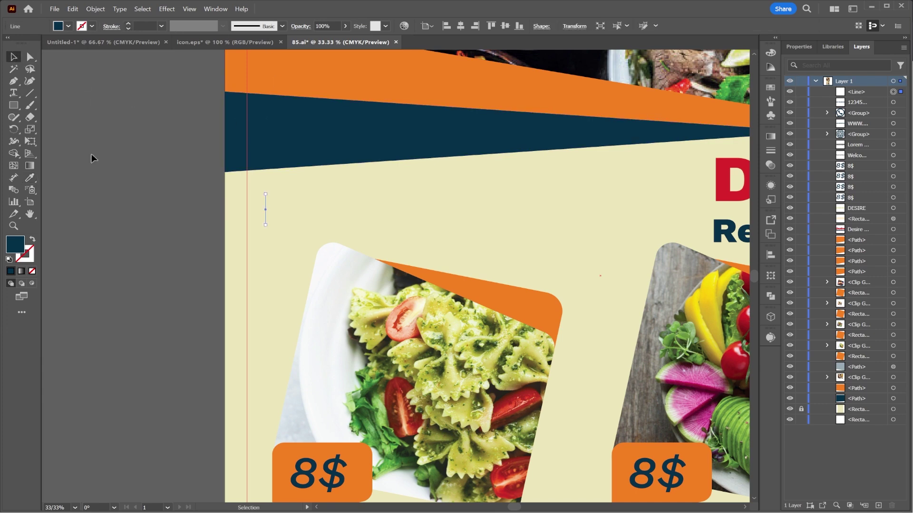
left_click(34, 238)
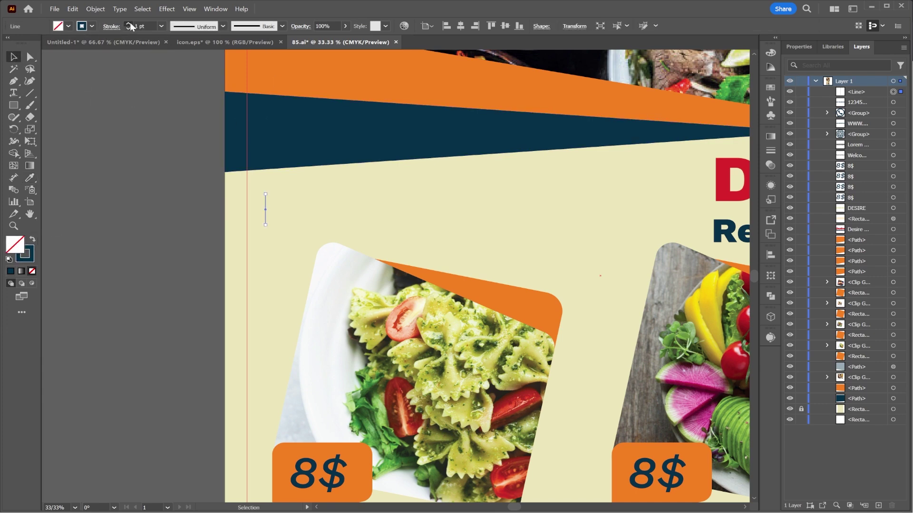
- Set the line's stroke weight to 6 pt with a round cap and round corner join
left_click(111, 26)
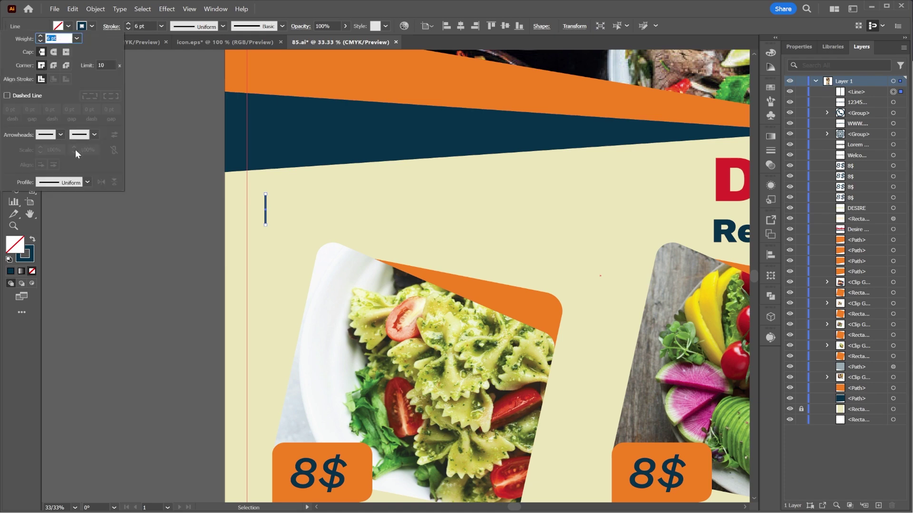
left_click(54, 66)
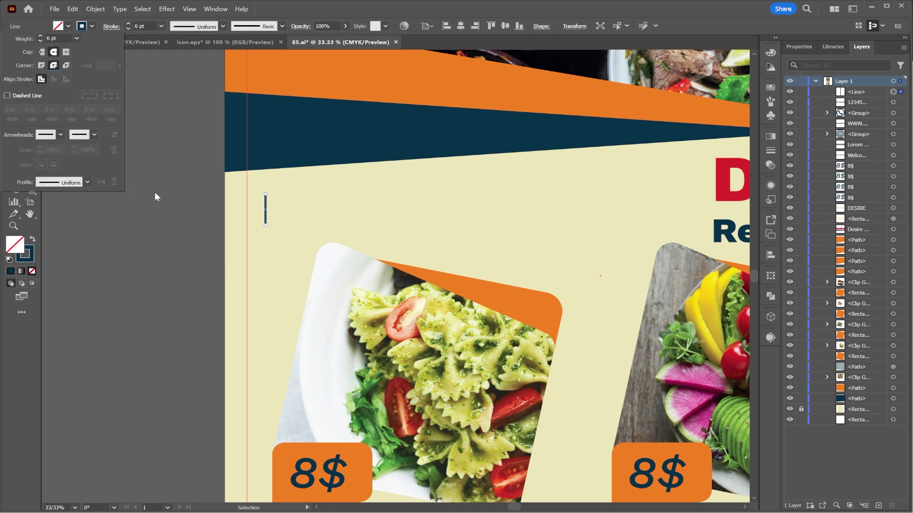
left_click(220, 213)
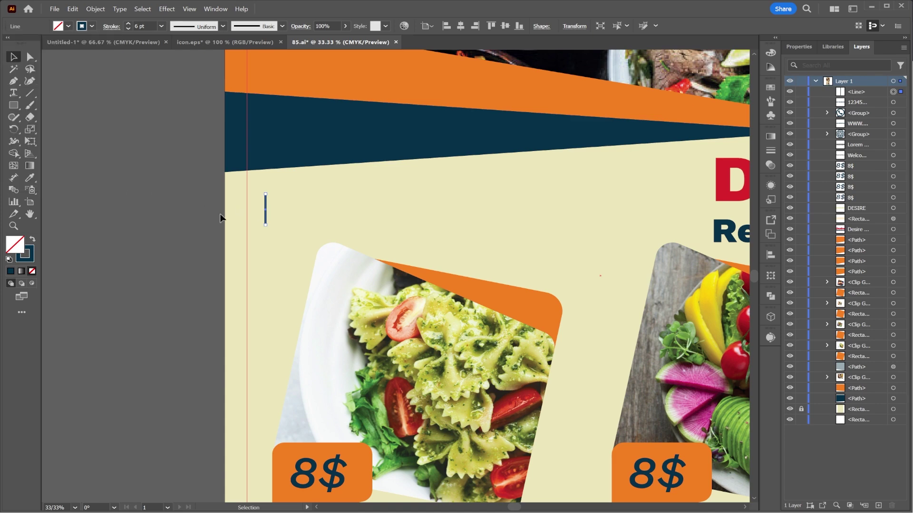
- Duplicate the line in place, rotate the lines into a slightly tilted cross, and set their stroke weight to 7 pt
right_click(264, 204)
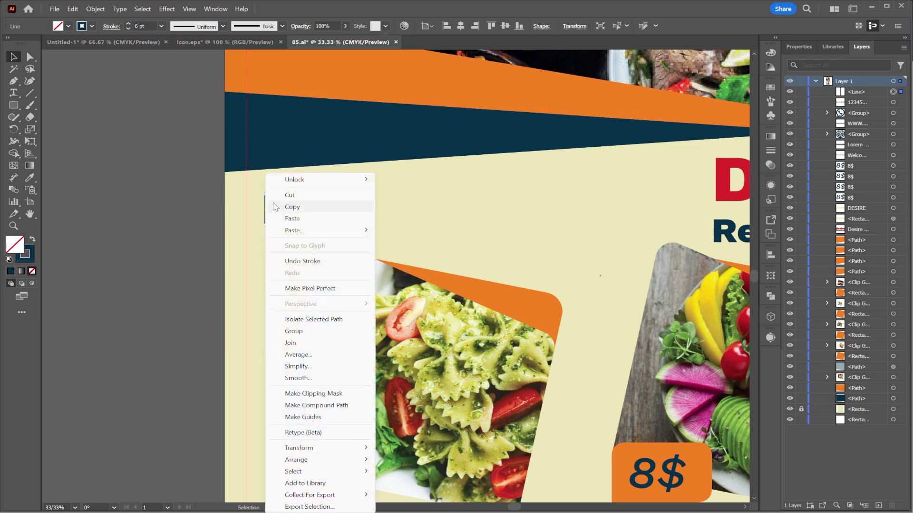
left_click(275, 206)
right_click(265, 205)
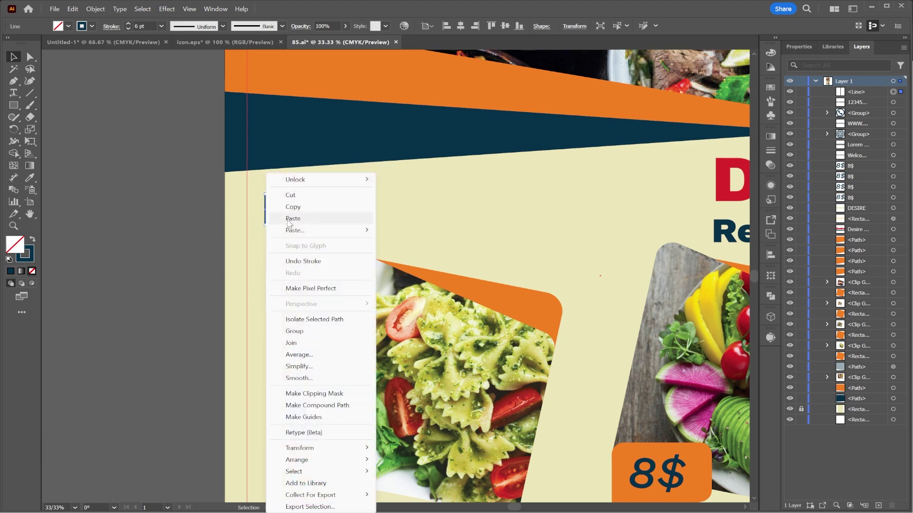
mouse_move(328, 230)
left_click(423, 242)
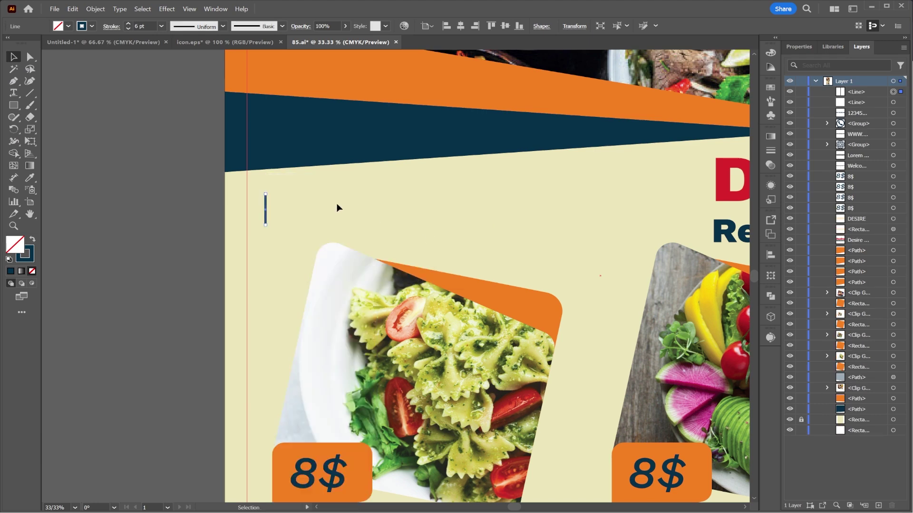
left_click_drag(267, 192, 283, 203)
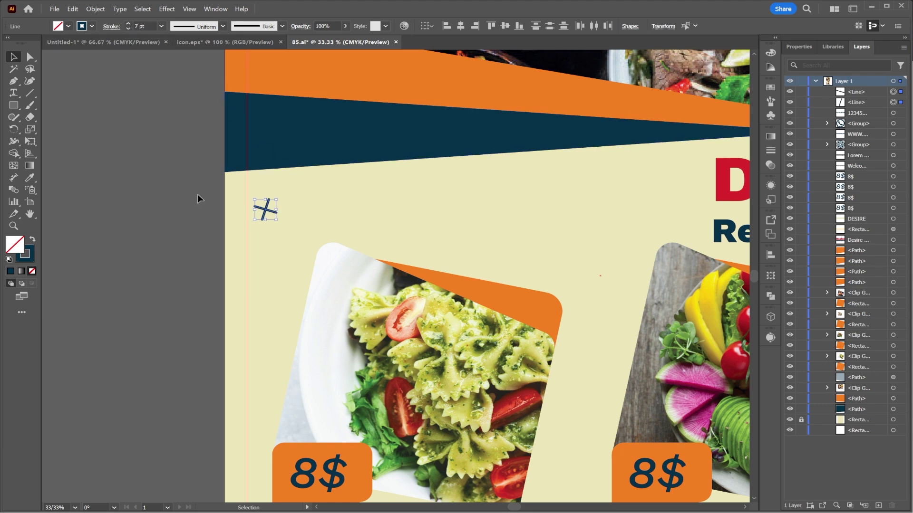
- Lower the opacity of both lines of the cross to 16%
left_click(774, 165)
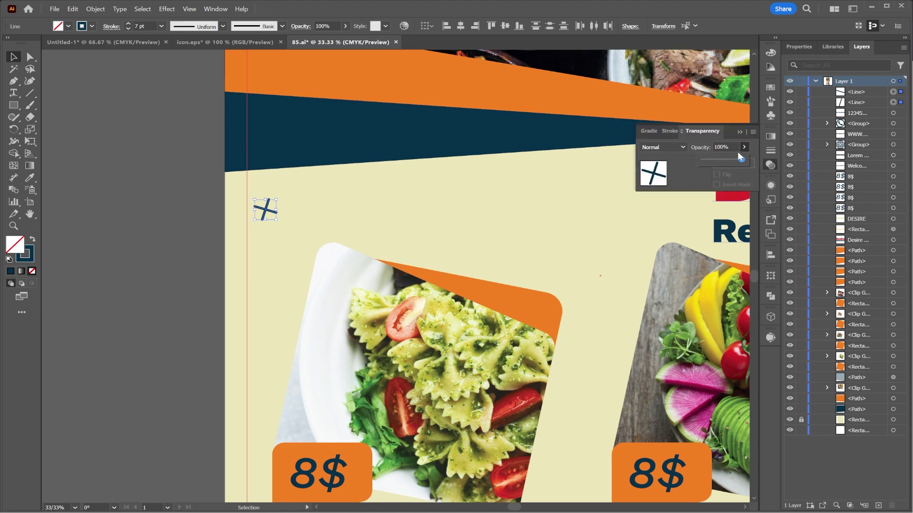
left_click_drag(718, 158, 709, 161)
left_click(190, 193)
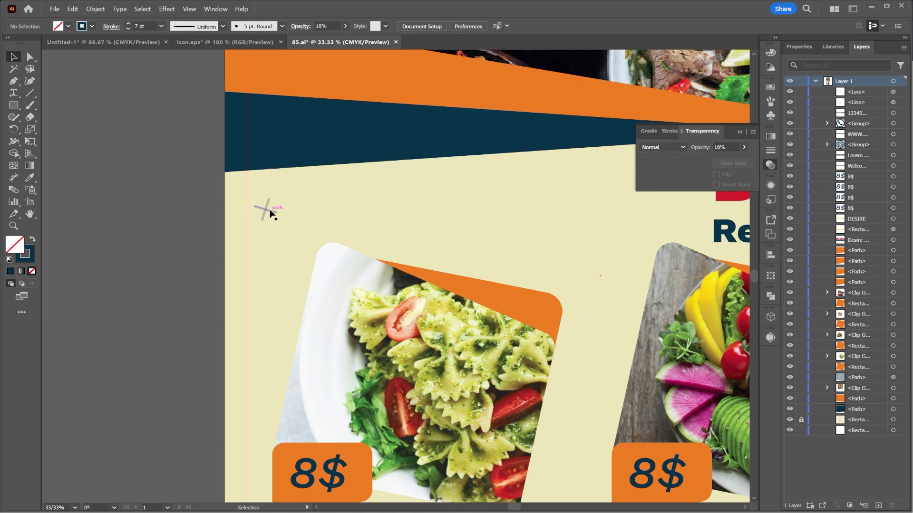
- Group the two lines of the cross into one object
left_click(269, 211)
scroll(324, 227, "down", 1)
scroll(323, 227, "down", 1)
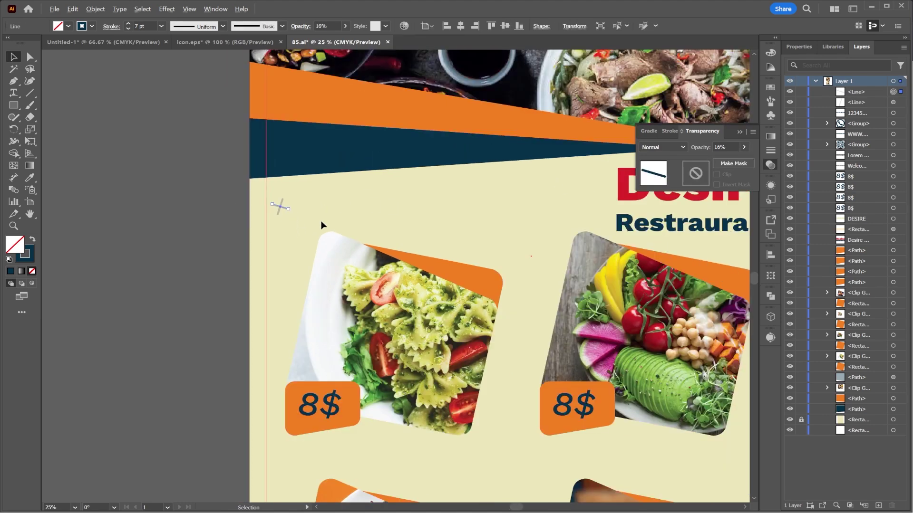
left_click(277, 208, "shift")
right_click(283, 209)
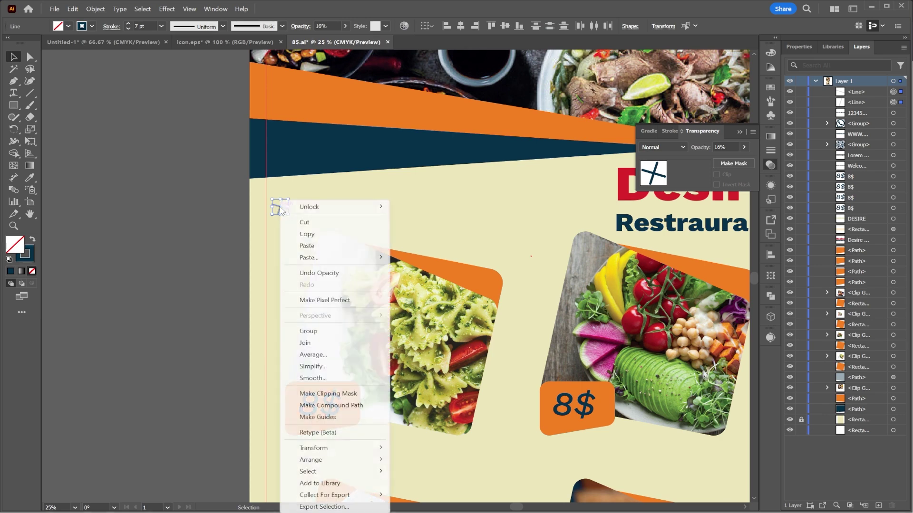
left_click(297, 332)
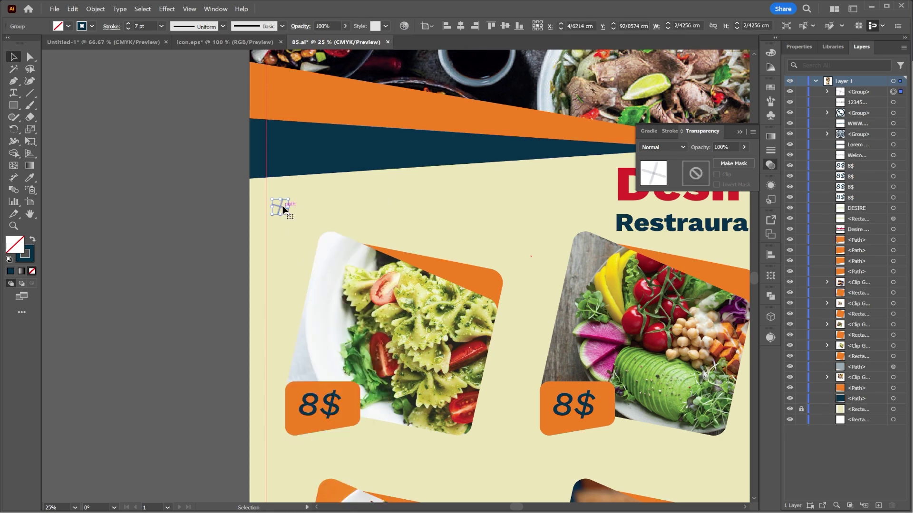
- Scatter copies of the cross over the cream background, eight in total, between the food cards, beside the restaurant name and around the paragraph
left_click_drag(282, 209, 138, 265)
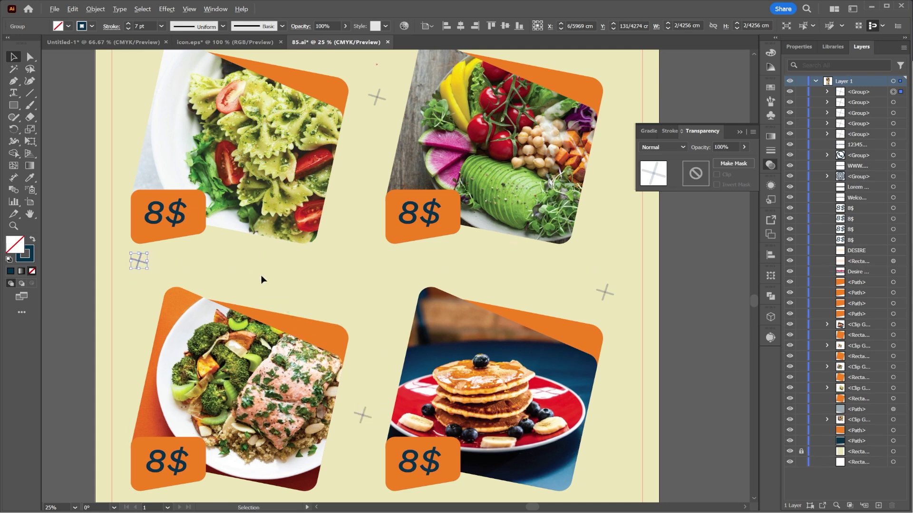
scroll(260, 279, "down", 2)
left_click_drag(201, 270, 451, 450)
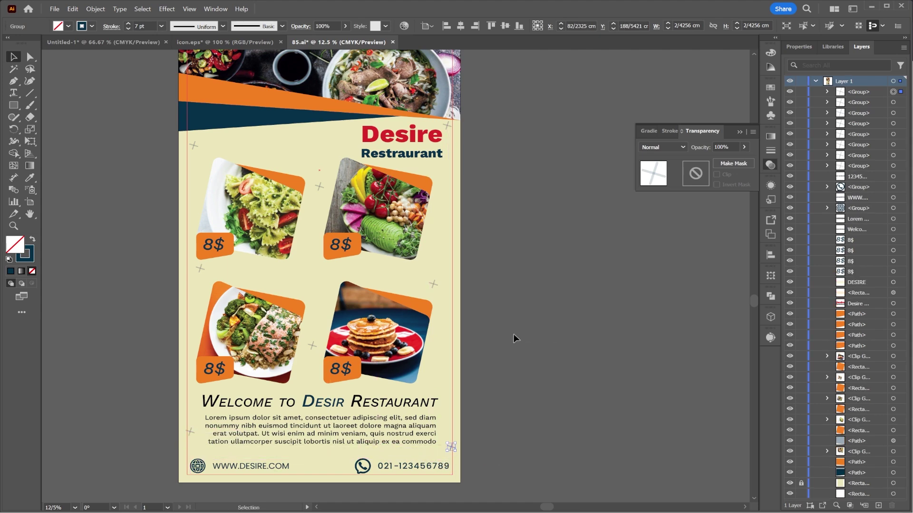
left_click(494, 286)
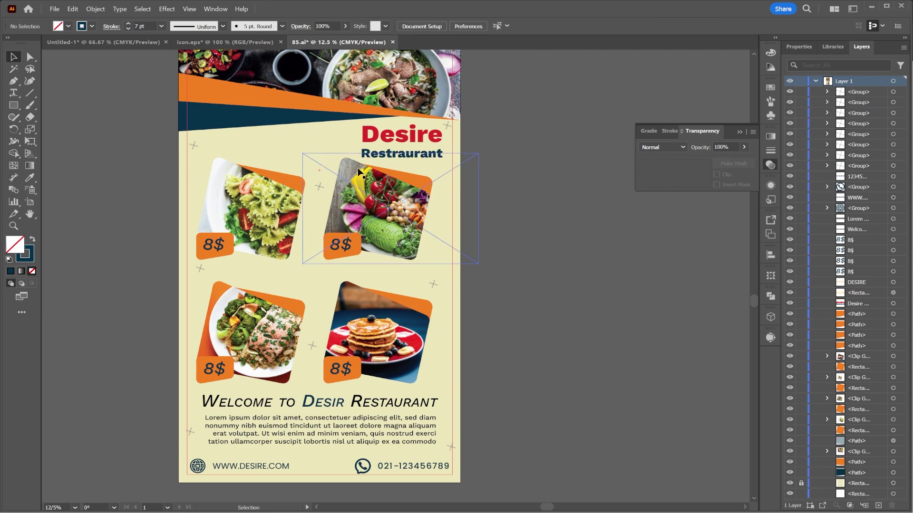
scroll(351, 156, "down", 1)
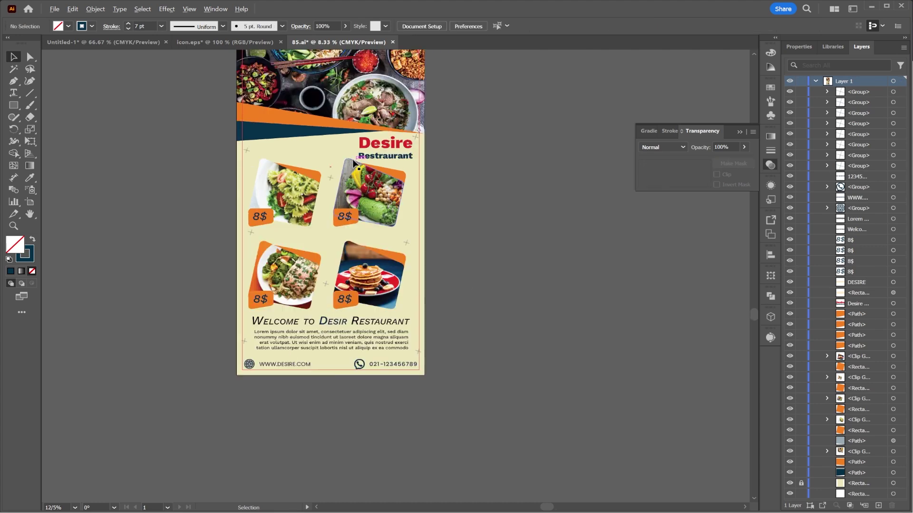
left_click(741, 132)
left_click_drag(495, 135, 421, 218)
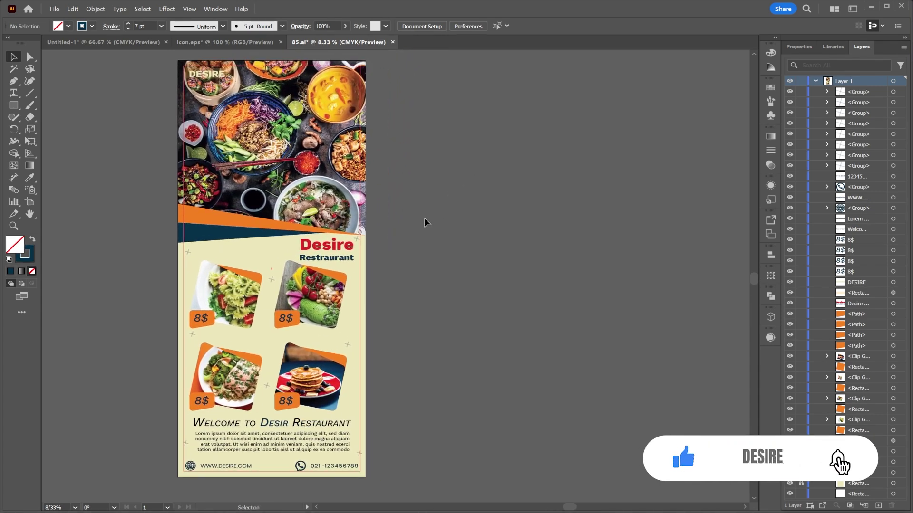